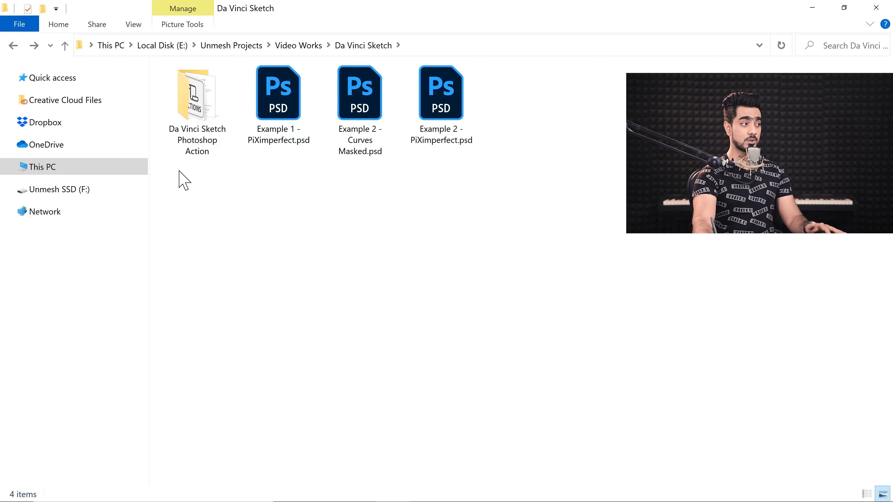
Open the Da Vinci Sketch Photoshop Action folder and load Da Vinci Sketch Photoshop Action.atn into Photoshop.
{"action": "left_click", "coordinate": [203, 114]}
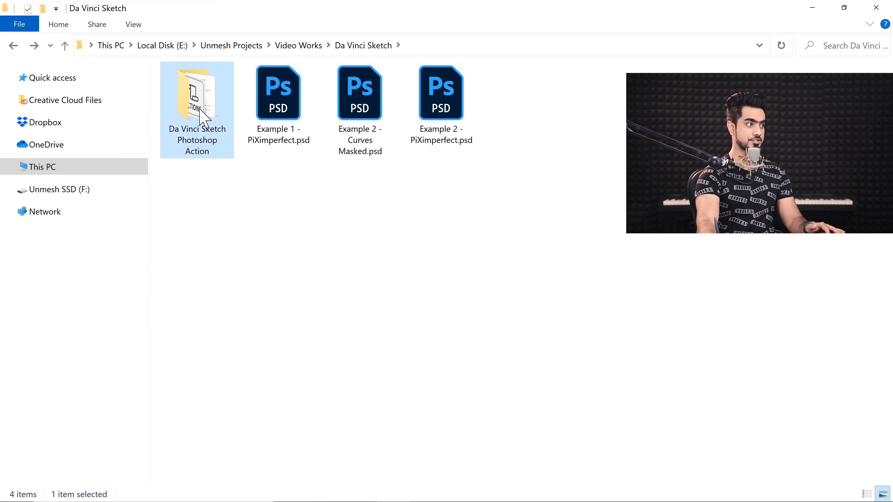
{"action": "double_click", "coordinate": [204, 116]}
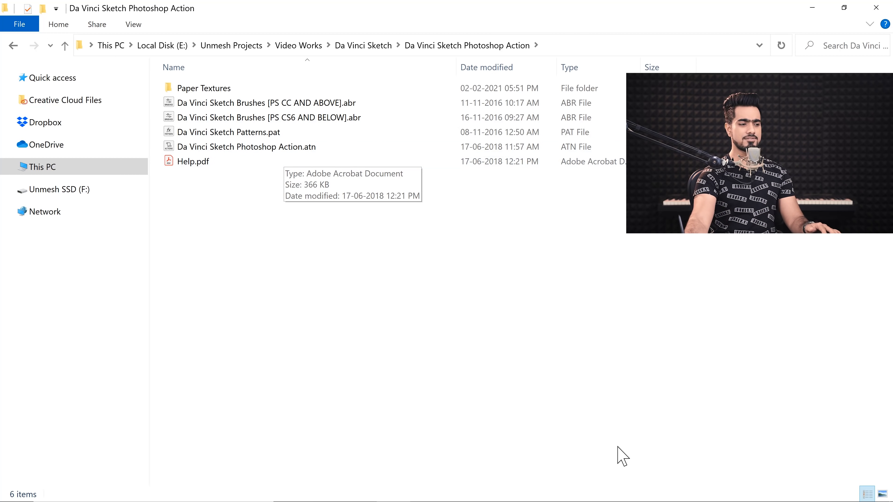
{"action": "left_click", "coordinate": [632, 488]}
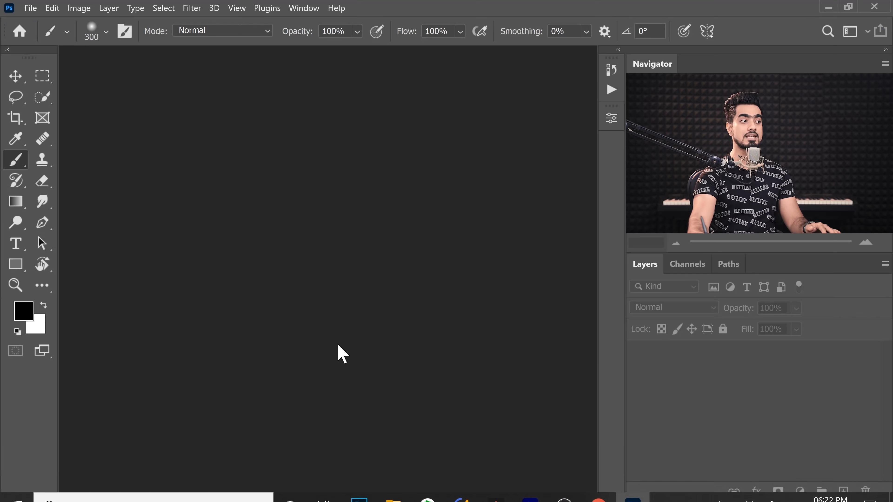
{"action": "left_click", "coordinate": [828, 7]}
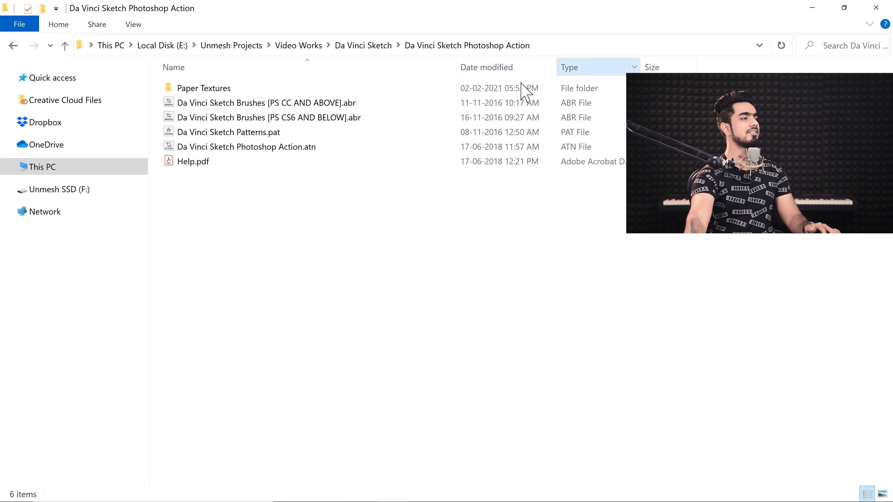
{"action": "double_click", "coordinate": [294, 148]}
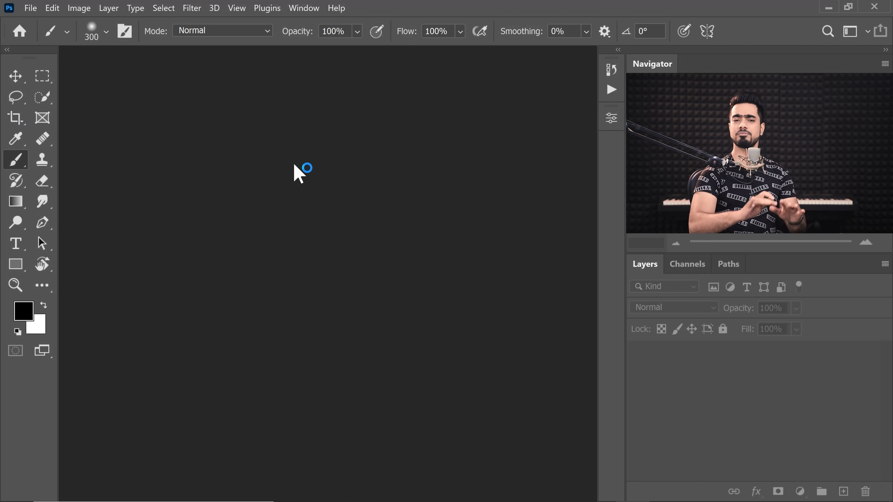
Check the list of actions for the Da Vinci Sketch set and view the available commands for loading actions.
{"action": "left_click", "coordinate": [611, 90]}
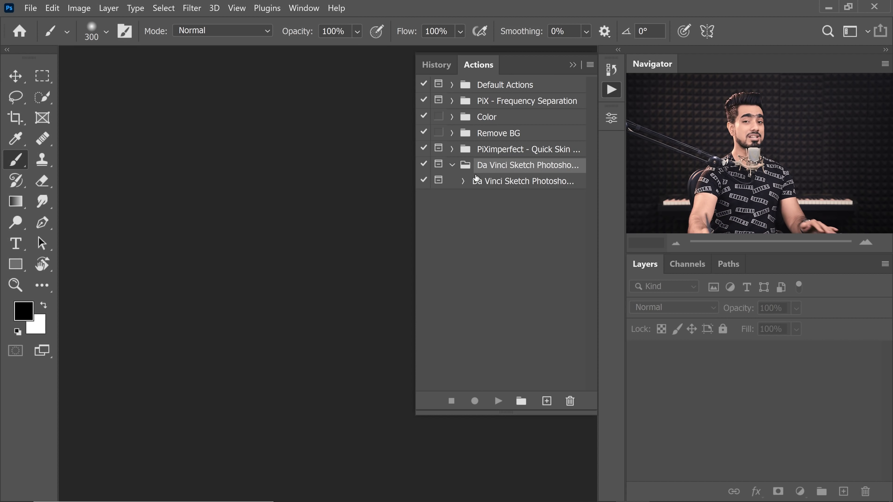
{"action": "left_click", "coordinate": [591, 65]}
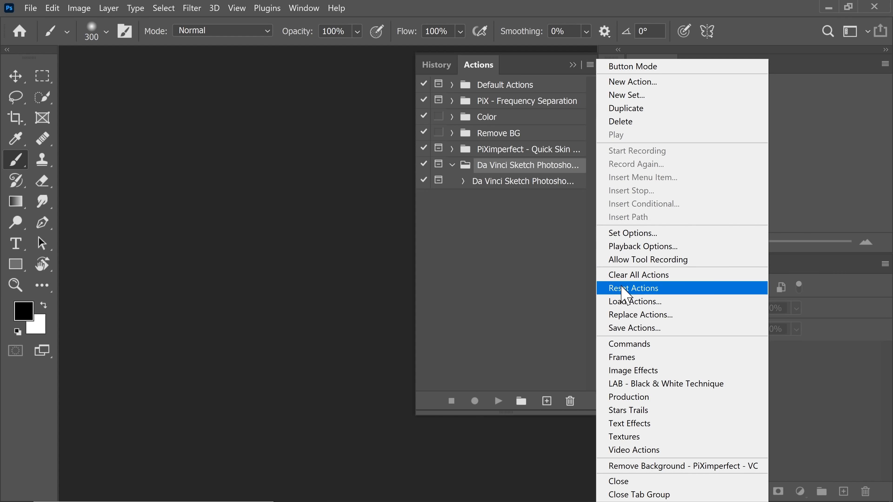
{"action": "left_click", "coordinate": [484, 280]}
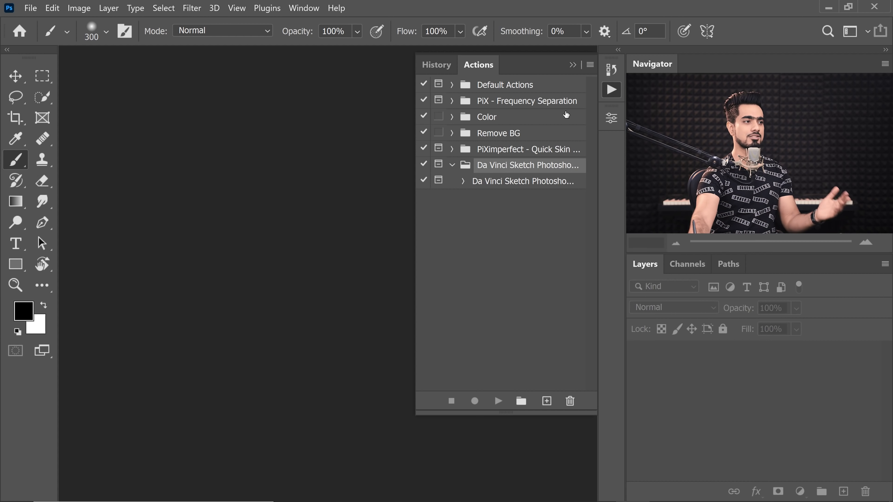
{"action": "left_click", "coordinate": [573, 64]}
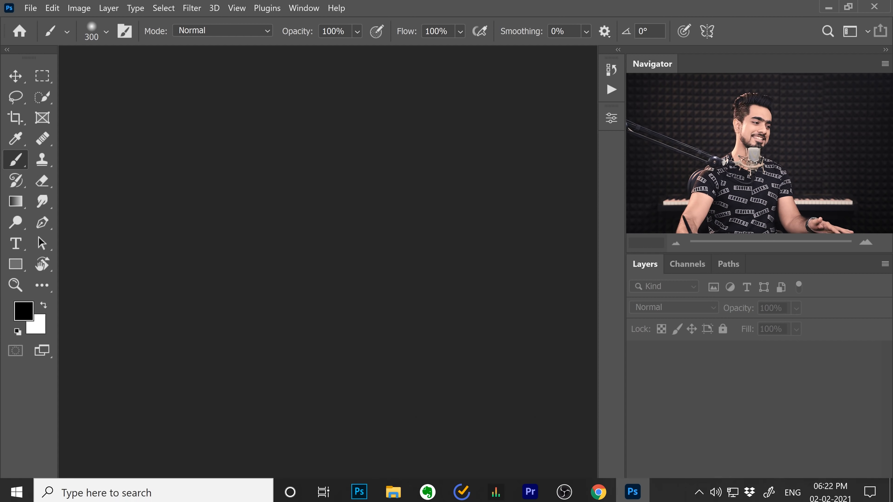
Return to the action folder in File Explorer and load Da Vinci Sketch Brushes [PS CC AND ABOVE].abr into Photoshop.
{"action": "left_click", "coordinate": [393, 496]}
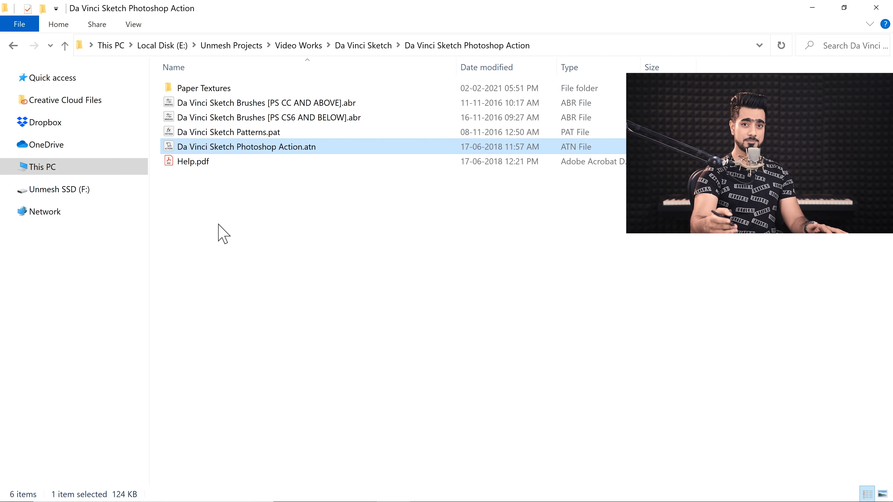
{"action": "left_click", "coordinate": [226, 133]}
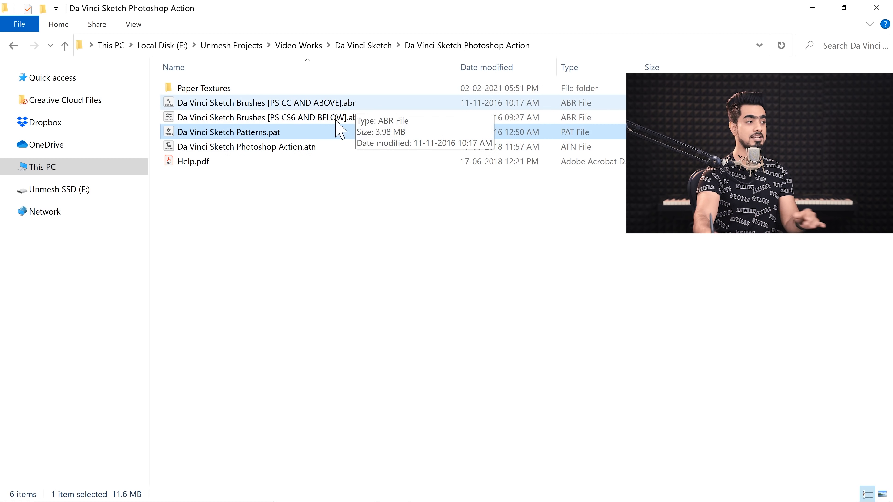
{"action": "left_click", "coordinate": [297, 117]}
{"action": "left_click", "coordinate": [302, 108]}
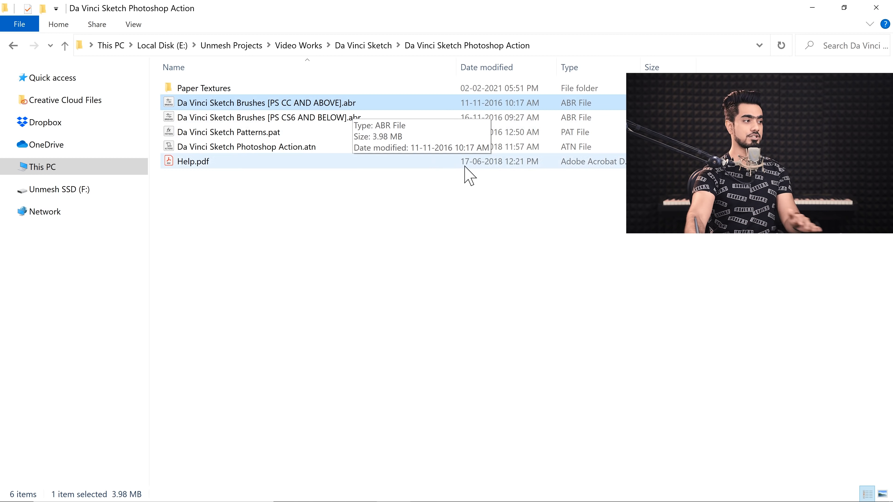
{"action": "left_click", "coordinate": [322, 119]}
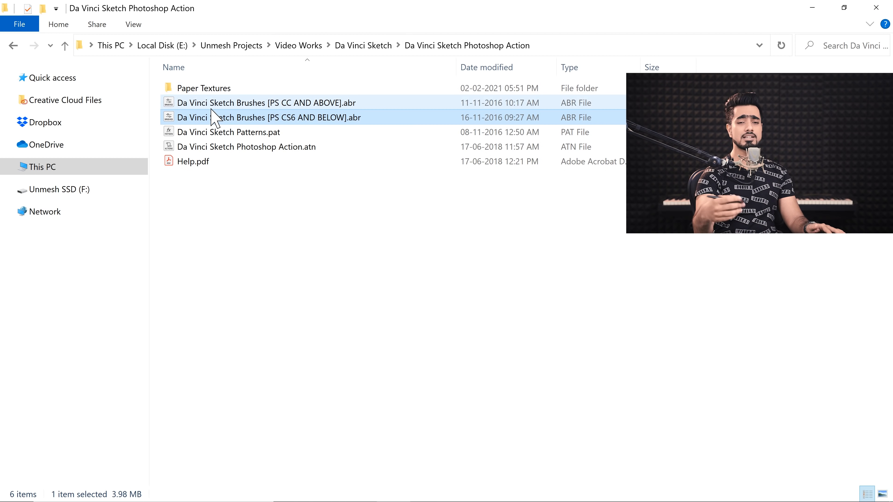
{"action": "left_click", "coordinate": [269, 103]}
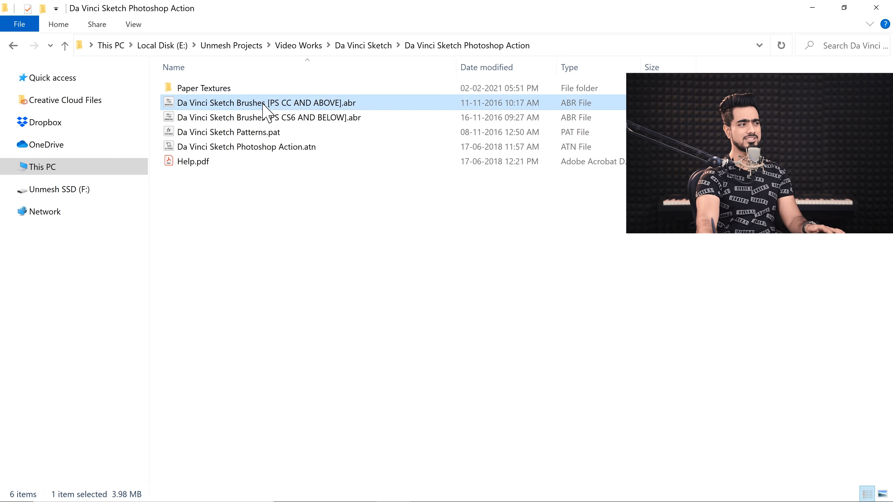
{"action": "key", "text": "F2"}
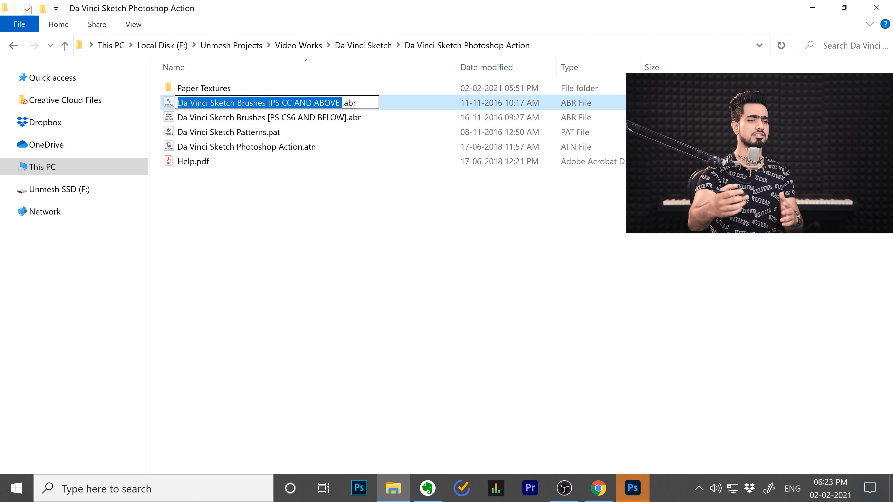
Switch to Photoshop and delete the duplicate brush group Da Vinci Sketch Brushes [PS CC AND ABOVE] 2.
{"action": "left_click", "coordinate": [631, 486]}
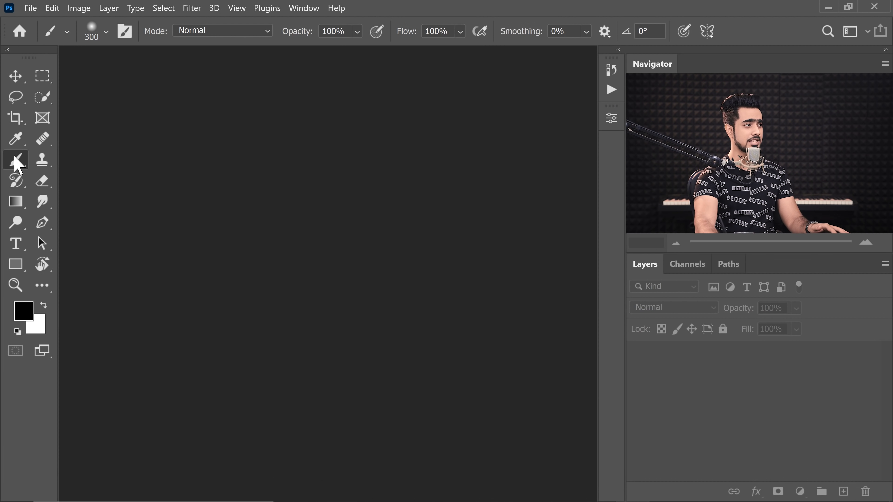
{"action": "left_click", "coordinate": [107, 33]}
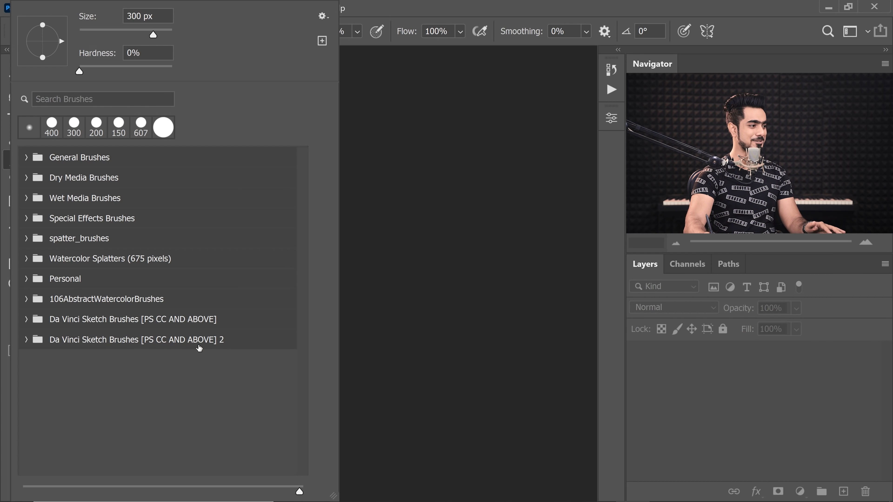
{"action": "right_click", "coordinate": [252, 347]}
{"action": "left_click", "coordinate": [269, 362]}
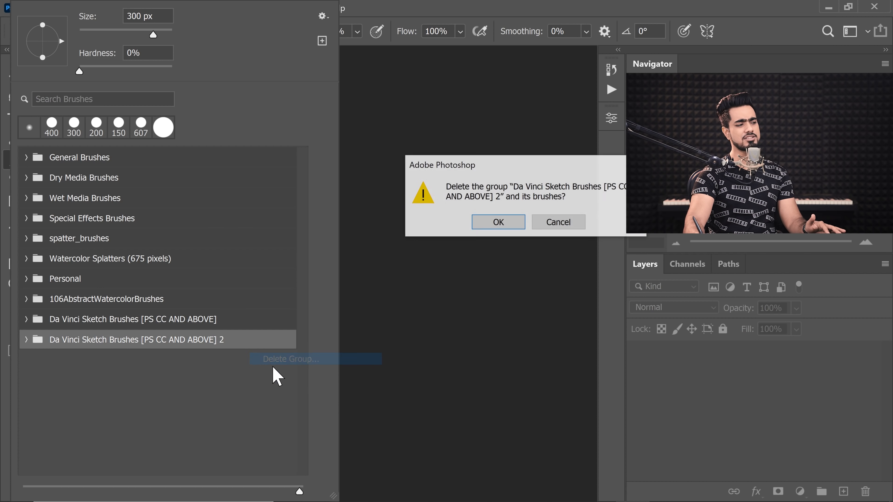
{"action": "left_click", "coordinate": [497, 223]}
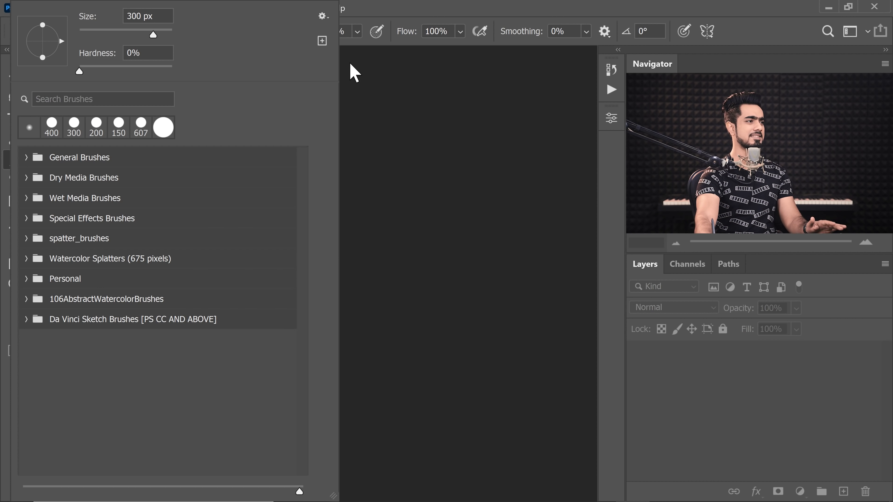
{"action": "left_click", "coordinate": [413, 5]}
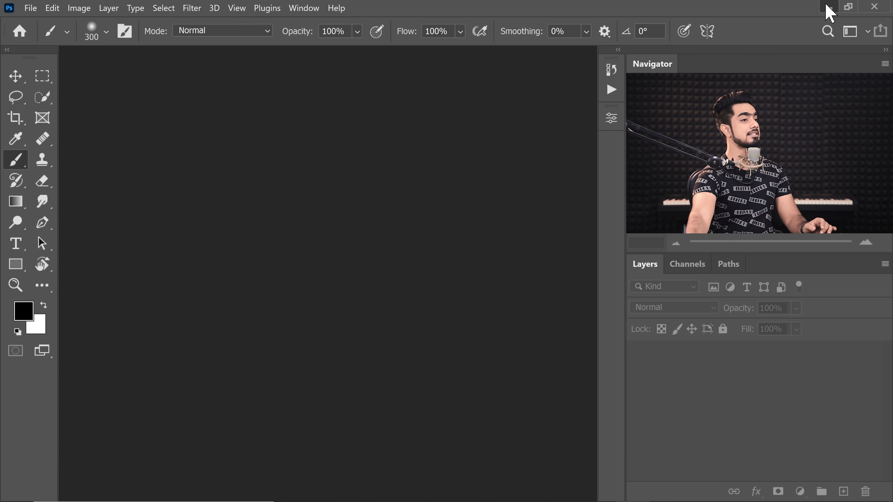
Return to the action folder and load Da Vinci Sketch Patterns.pat into Photoshop.
{"action": "left_click", "coordinate": [828, 8]}
{"action": "left_click", "coordinate": [294, 172]}
{"action": "left_click", "coordinate": [271, 135]}
{"action": "double_click", "coordinate": [271, 136]}
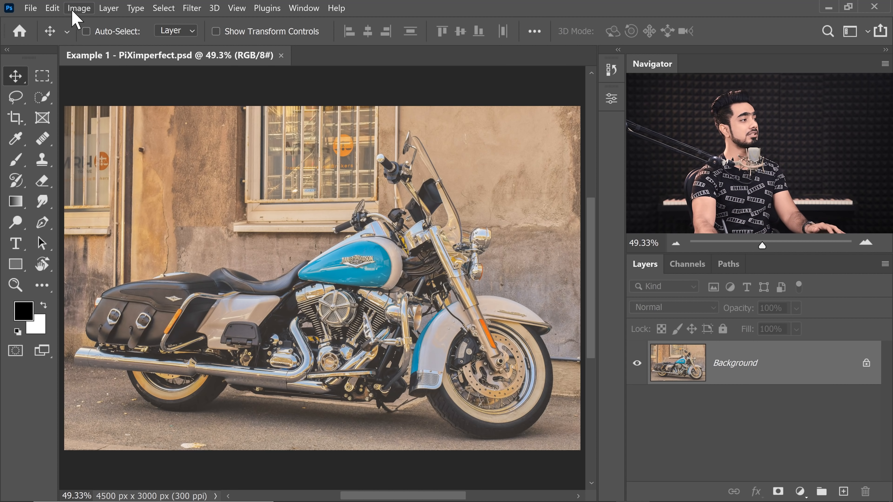
Check the color mode and bit depth of the motorcycle image.
{"action": "left_click", "coordinate": [79, 7]}
{"action": "mouse_move", "coordinate": [88, 19]}
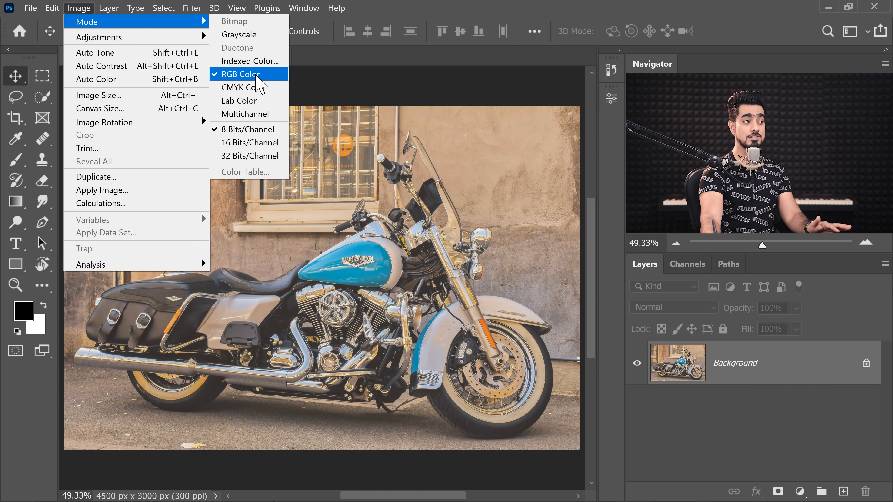
{"action": "left_click", "coordinate": [755, 410]}
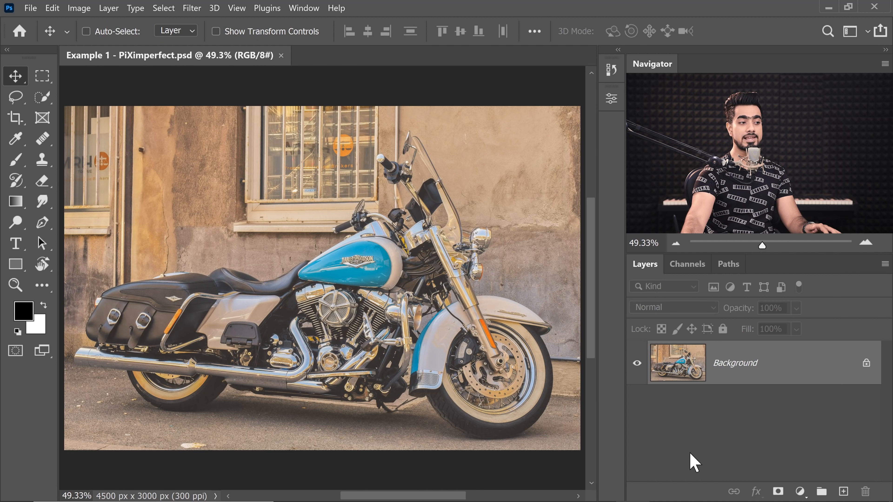
Review the Layers Panel Options, including default masks on fill layers and adding "copy" to copied layers, and accept them as set.
{"action": "left_click", "coordinate": [884, 265]}
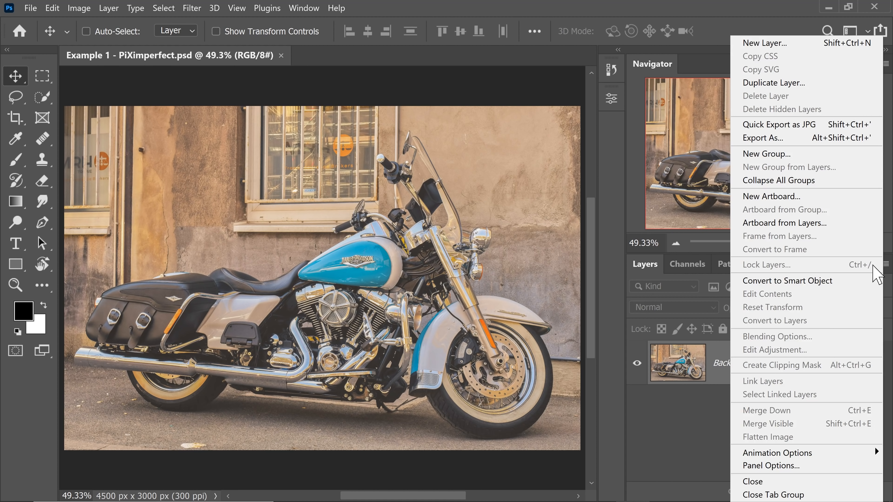
{"action": "left_click", "coordinate": [773, 465]}
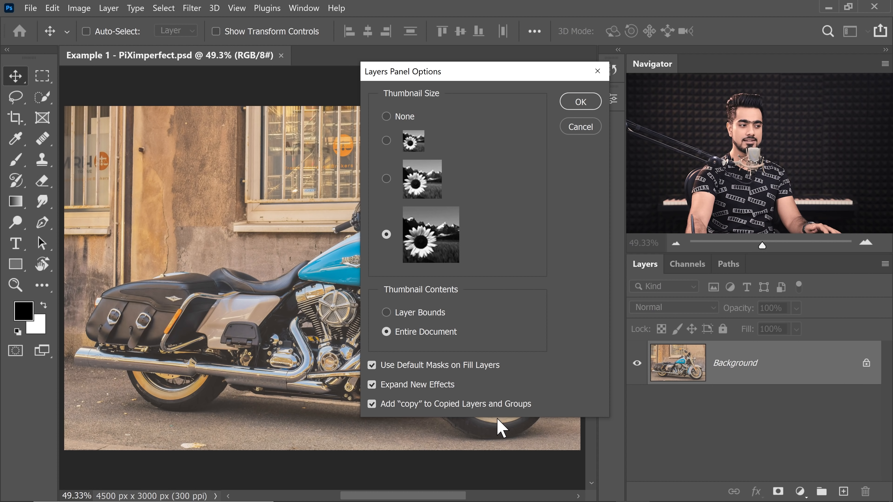
{"action": "left_click", "coordinate": [579, 105]}
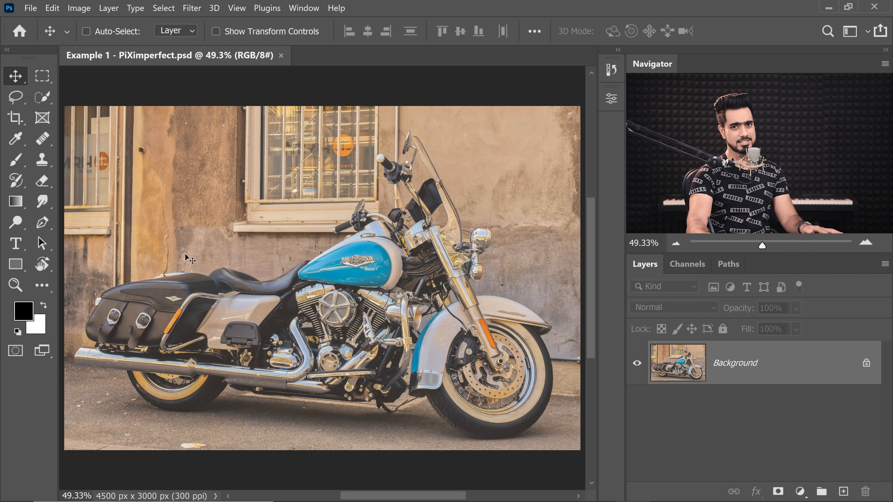
Try selecting part of the motorcycle with the Quick Selection tool at brush size 60, and discard the selection.
{"action": "left_click", "coordinate": [43, 97]}
{"action": "left_click", "coordinate": [85, 111]}
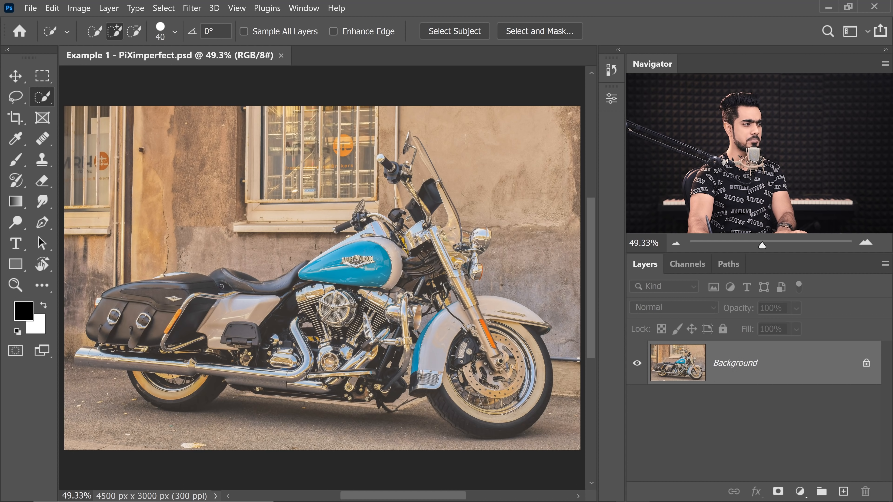
{"action": "key", "text": "bracketright"}
{"action": "left_click_drag", "start_coordinate": [224, 282], "coordinate": [411, 259]}
{"action": "key", "text": "ctrl+d"}
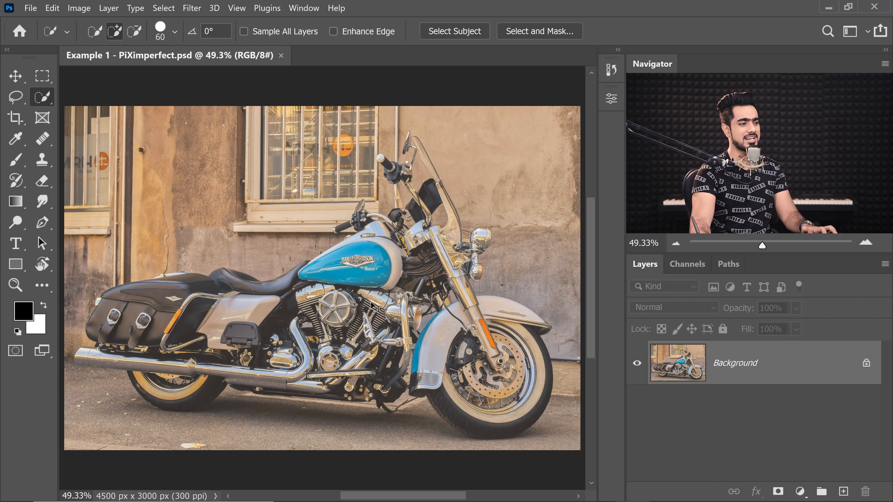
Load the saved Bike path as a selection and inspect its edge around the motorcycle up close.
{"action": "left_click", "coordinate": [733, 269]}
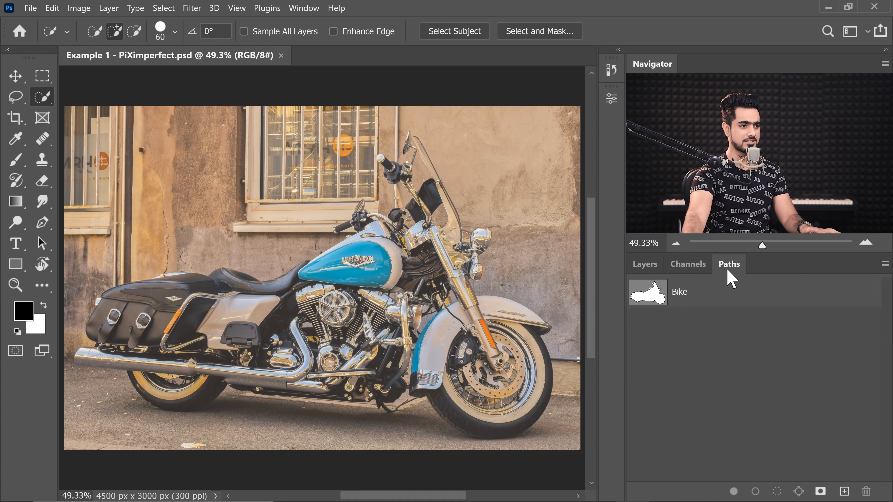
{"action": "left_click", "coordinate": [650, 299], "text": "ctrl"}
{"action": "left_click_drag", "start_coordinate": [107, 277], "coordinate": [166, 277]}
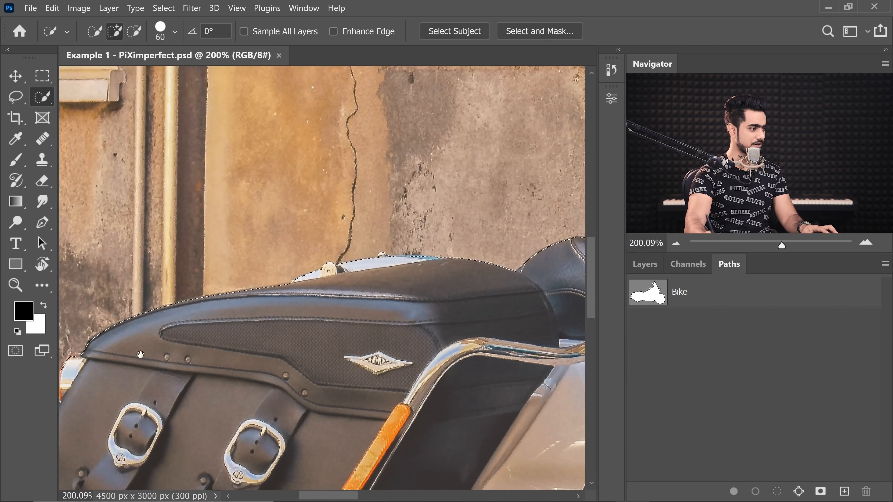
{"action": "left_click_drag", "start_coordinate": [118, 372], "coordinate": [253, 241]}
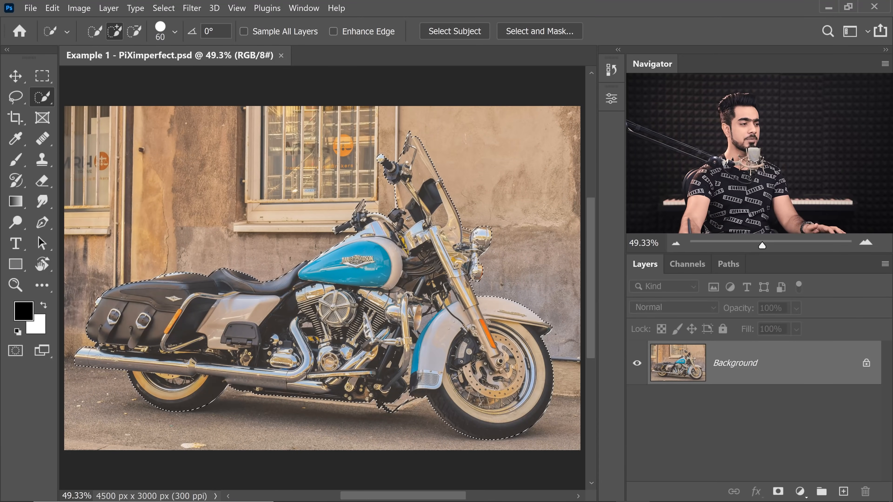
Create a new layer and fill the motorcycle selection on it with a dark red foreground color.
{"action": "left_click", "coordinate": [843, 491]}
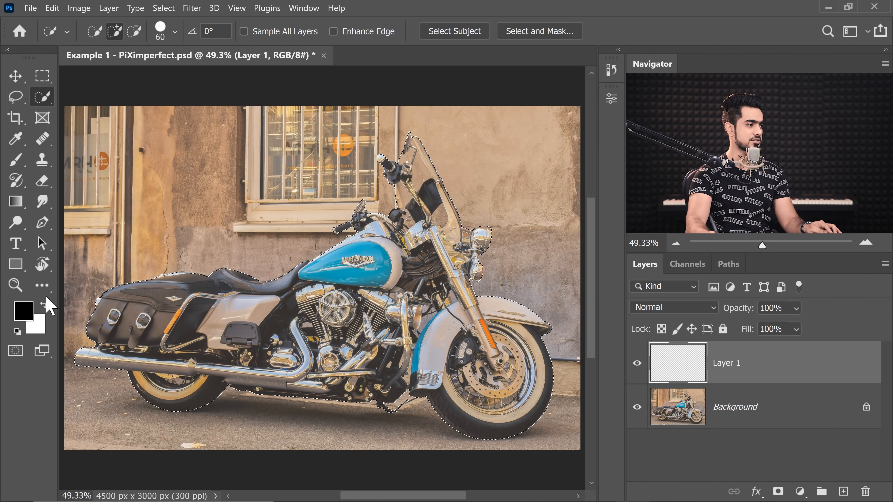
{"action": "left_click", "coordinate": [24, 314]}
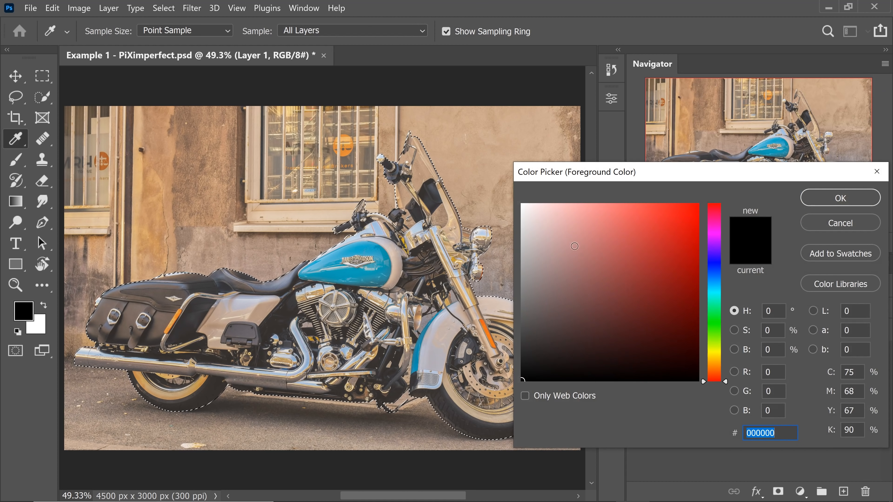
{"action": "left_click_drag", "start_coordinate": [654, 222], "coordinate": [667, 271]}
{"action": "left_click", "coordinate": [840, 198]}
{"action": "key", "text": "w"}
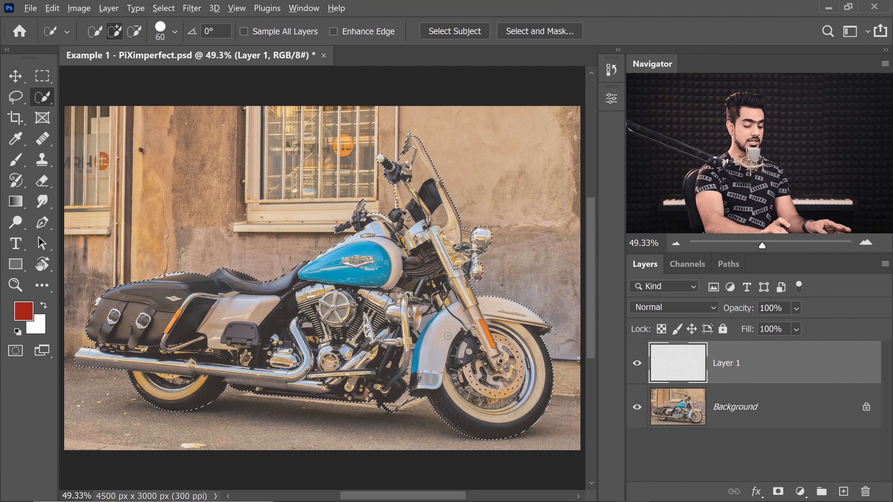
{"action": "key", "text": "alt+BackSpace"}
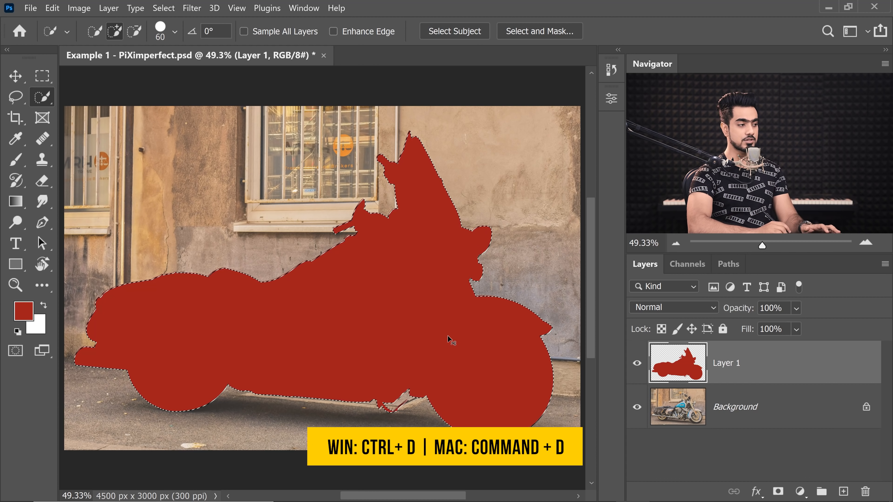
Deselect the motorcycle and rename the red fill layer to "subject".
{"action": "key", "text": "ctrl+d"}
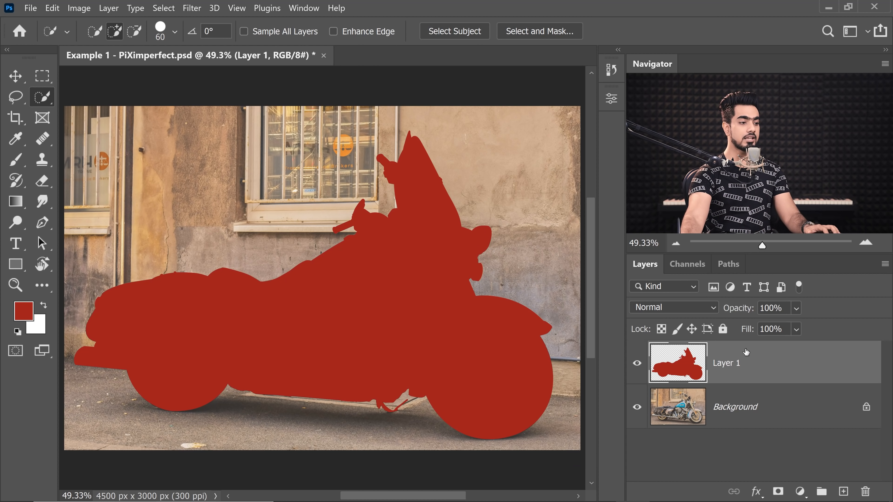
{"action": "double_click", "coordinate": [724, 360]}
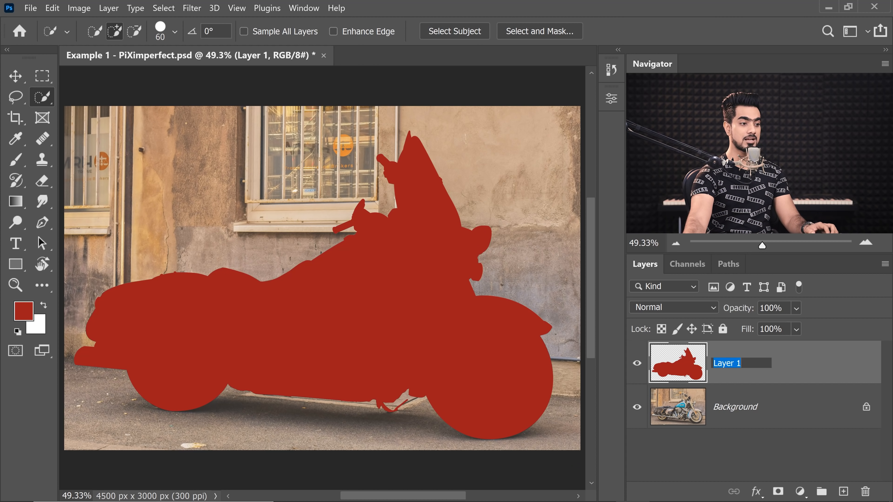
{"action": "type", "text": "bject"}
{"action": "key", "text": "Return"}
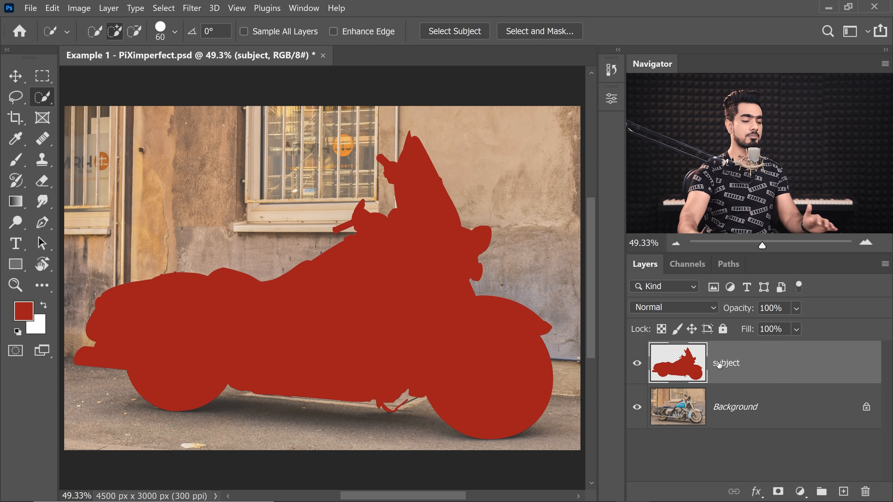
Unlock the Background layer into a regular layer and convert it back into a Background layer.
{"action": "left_click", "coordinate": [756, 410]}
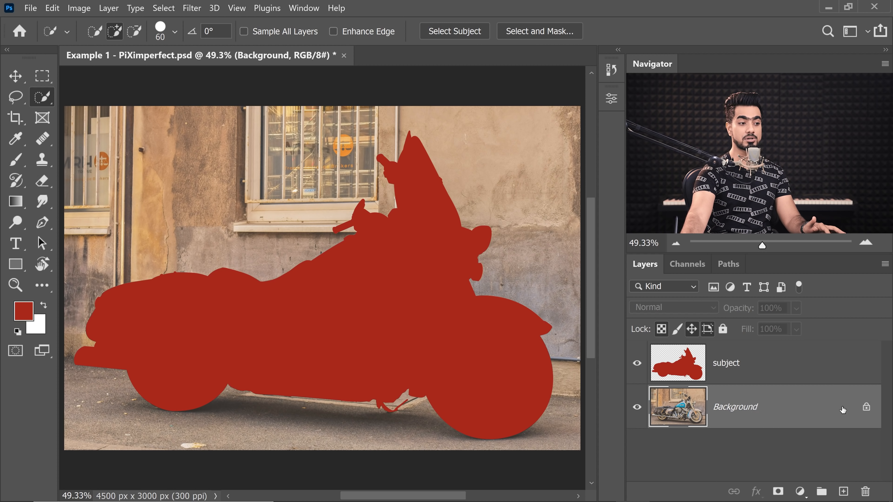
{"action": "left_click", "coordinate": [866, 409]}
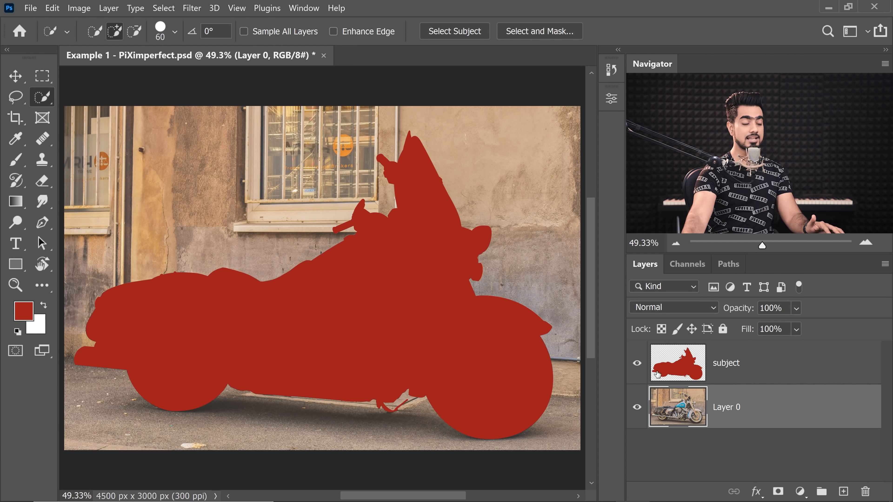
{"action": "left_click", "coordinate": [111, 8]}
{"action": "mouse_move", "coordinate": [122, 26]}
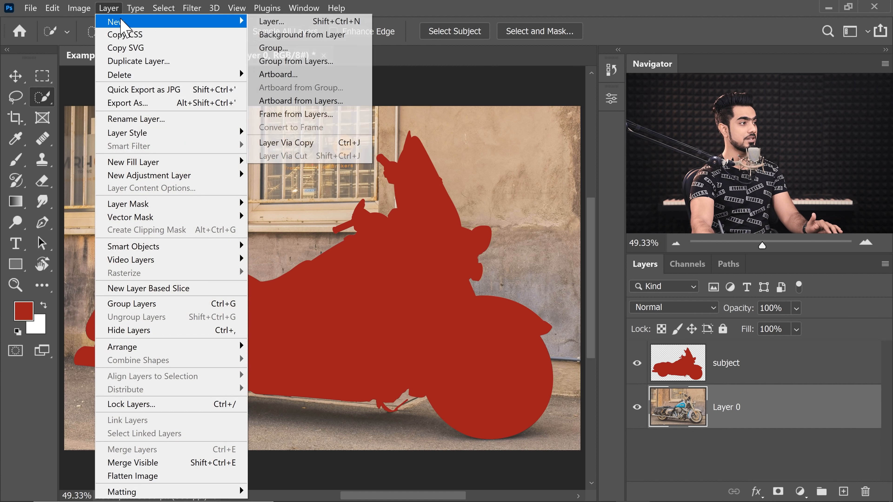
{"action": "left_click", "coordinate": [272, 35]}
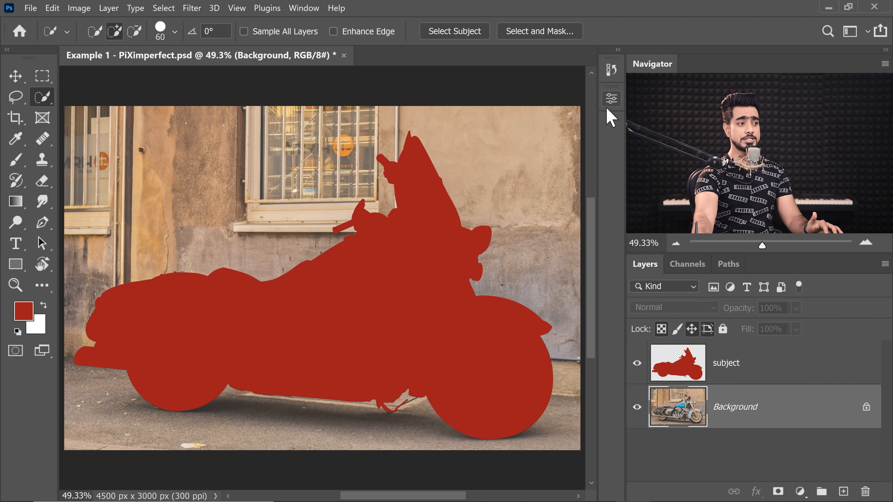
Select the Da Vinci Sketch Photoshop action inside its action set and play it on the Background layer.
{"action": "left_click", "coordinate": [306, 8]}
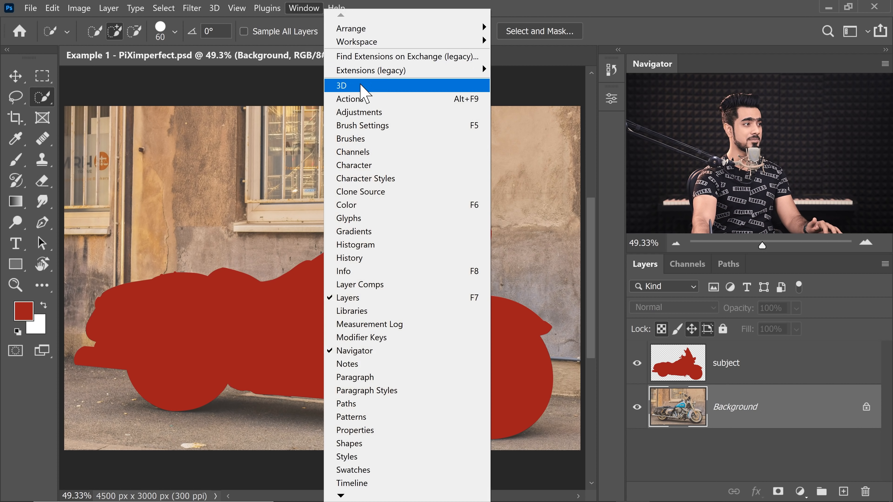
{"action": "left_click", "coordinate": [360, 103]}
{"action": "mouse_move", "coordinate": [506, 161]}
{"action": "left_mouse_down"}
{"action": "mouse_move", "coordinate": [509, 385]}
{"action": "mouse_move", "coordinate": [507, 378]}
{"action": "left_mouse_up"}
{"action": "left_click", "coordinate": [499, 184]}
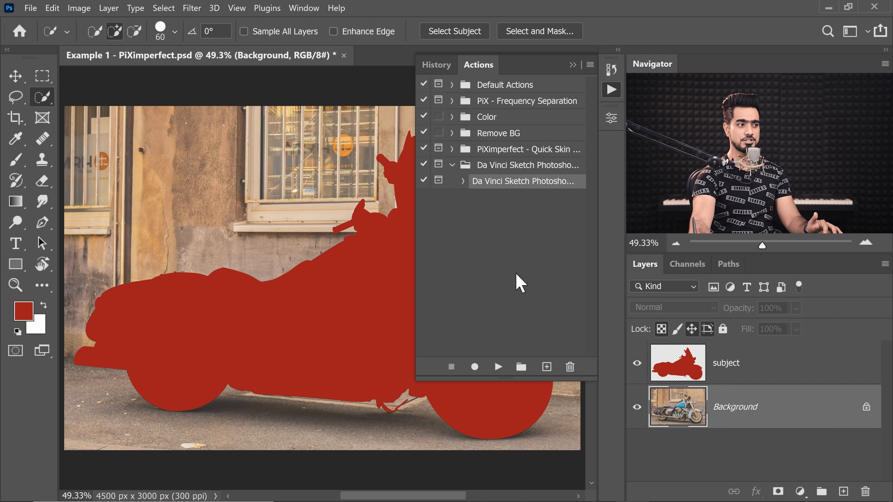
{"action": "left_click", "coordinate": [498, 367]}
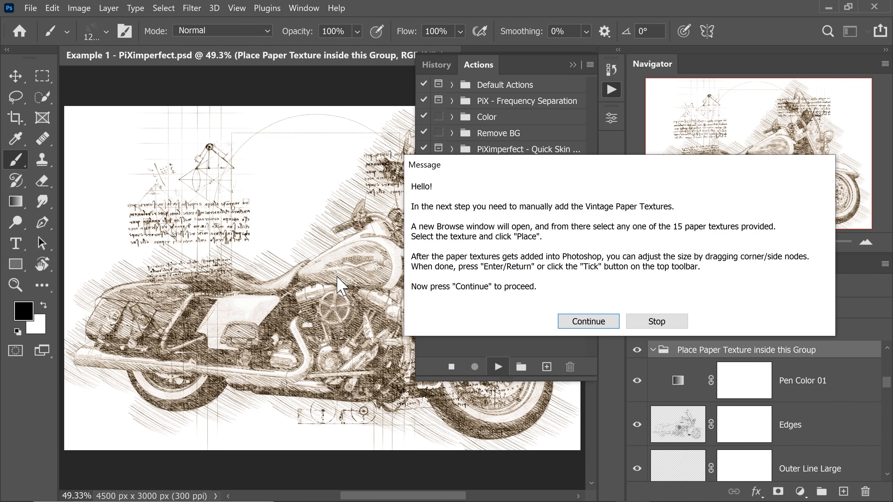
Continue past the paper texture message and place paper_texture_5.jpg from the Paper Textures folder of the Da Vinci Sketch Photoshop Action folder.
{"action": "left_click_drag", "start_coordinate": [464, 168], "coordinate": [529, 161]}
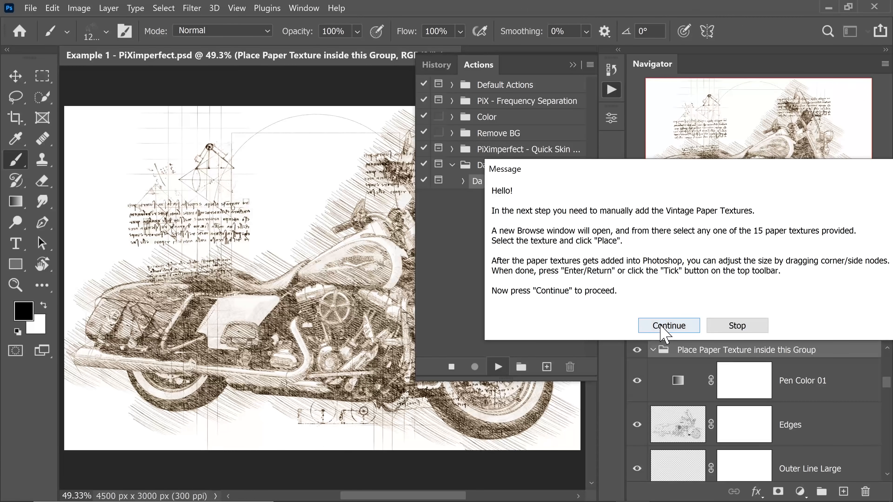
{"action": "left_click", "coordinate": [610, 321]}
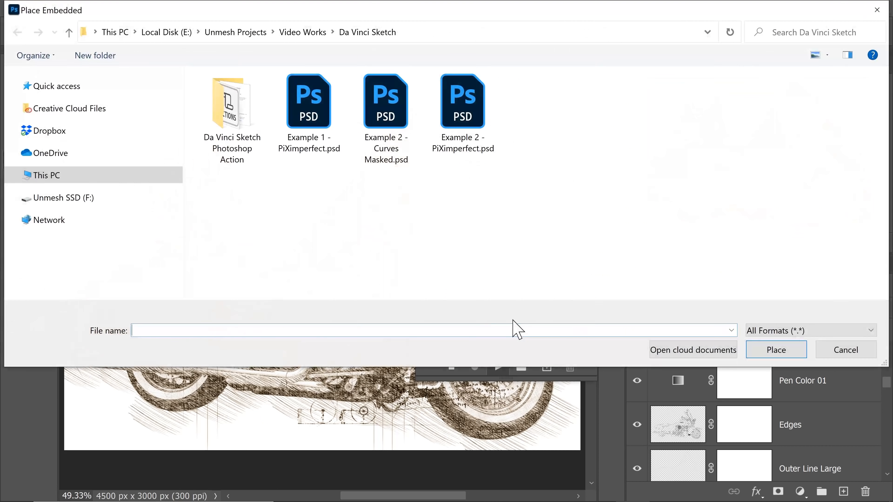
{"action": "double_click", "coordinate": [235, 107]}
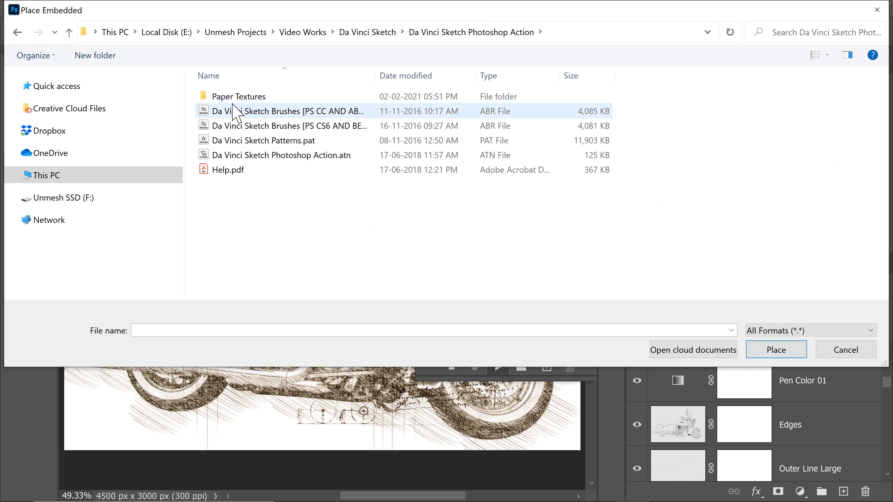
{"action": "double_click", "coordinate": [240, 100]}
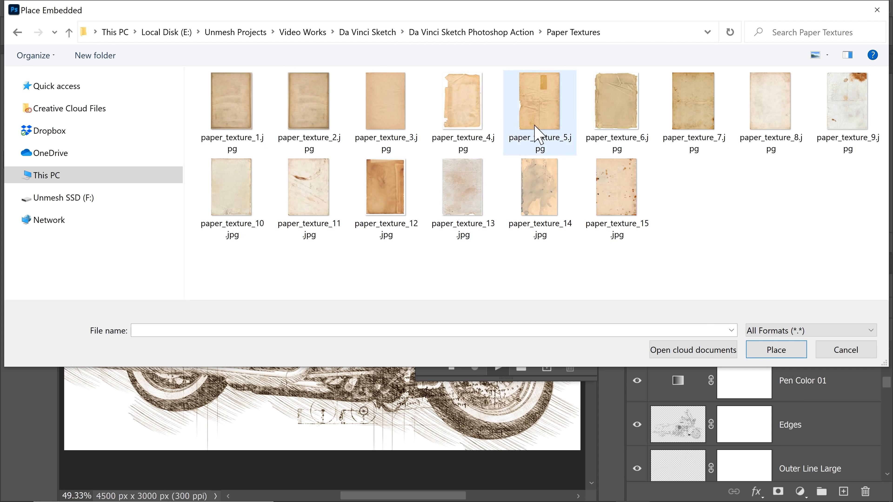
{"action": "left_click", "coordinate": [541, 105]}
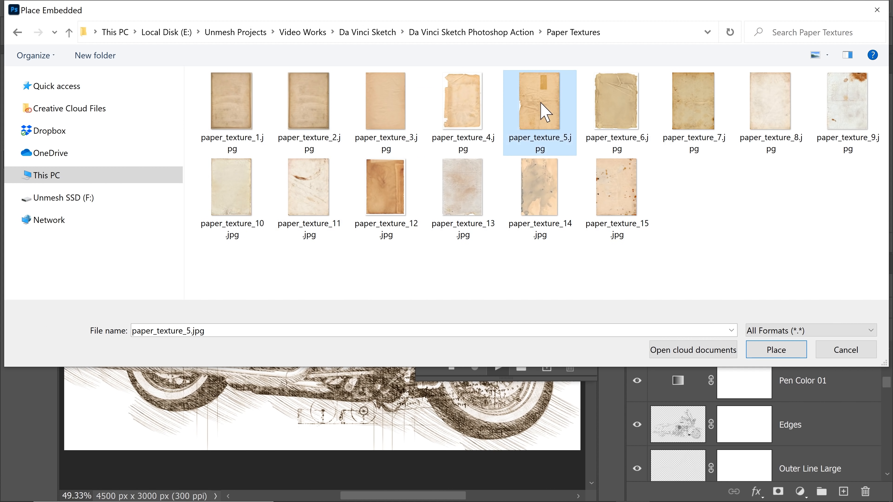
{"action": "left_click", "coordinate": [771, 350]}
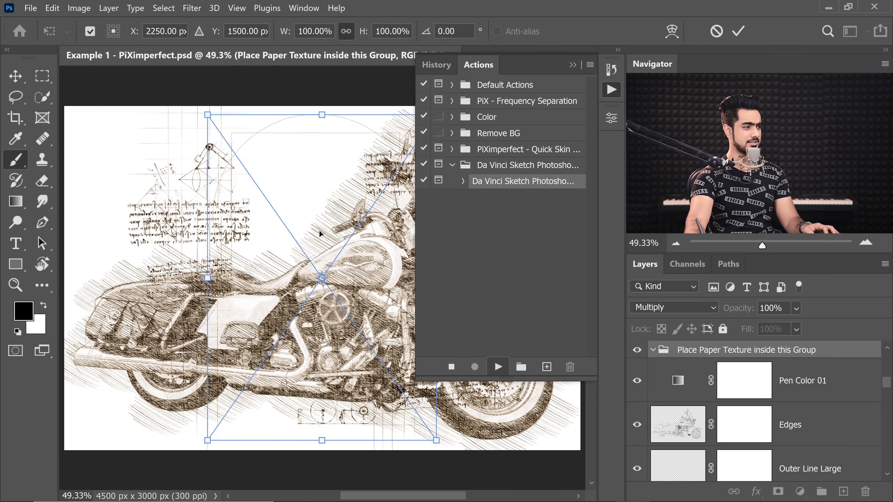
Rotate and enlarge the placed paper texture to cover the whole canvas, commit it, and dismiss the action's closing message.
{"action": "left_click", "coordinate": [573, 65]}
{"action": "left_click_drag", "start_coordinate": [420, 242], "coordinate": [343, 250]}
{"action": "left_click_drag", "start_coordinate": [364, 184], "coordinate": [435, 381]}
{"action": "key", "text": "Return"}
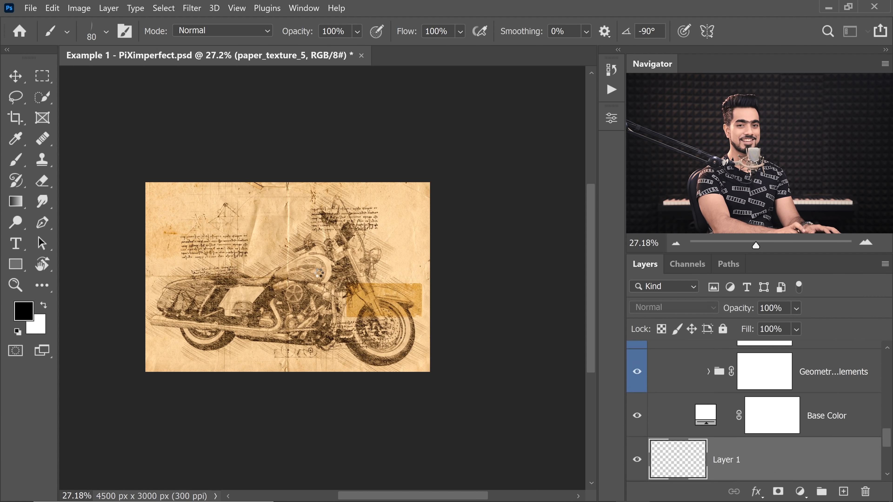
{"action": "key", "text": "x"}
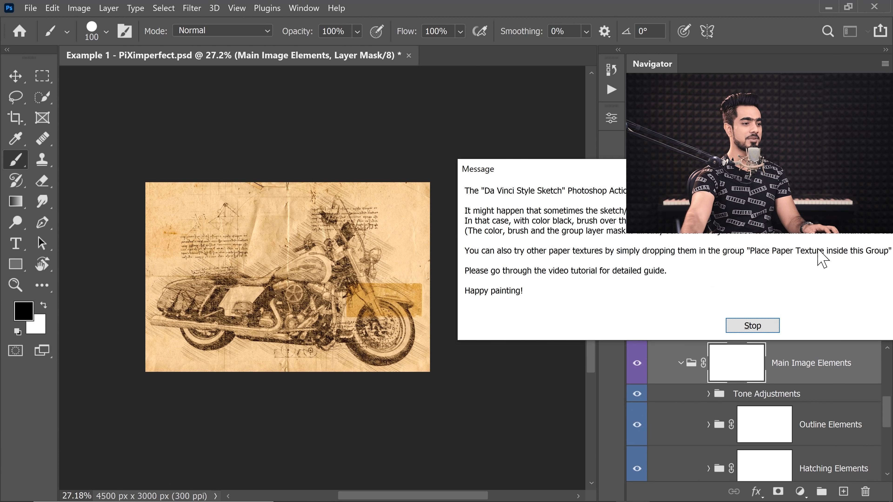
{"action": "left_click", "coordinate": [753, 326]}
Examine the sketch lines around the fuel tank up close and the groups inside Main Image Elements, including the contents of Outline Elements.
{"action": "key", "text": "ctrl+0"}
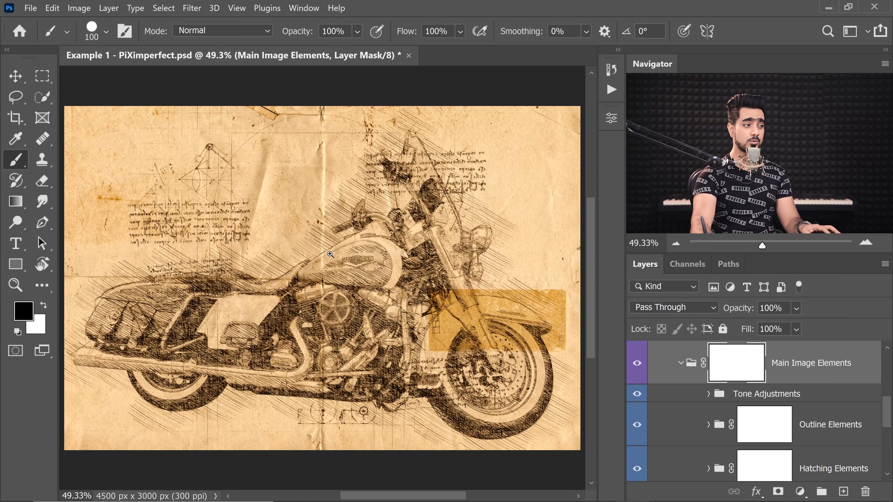
{"action": "left_click_drag", "start_coordinate": [330, 253], "coordinate": [348, 248]}
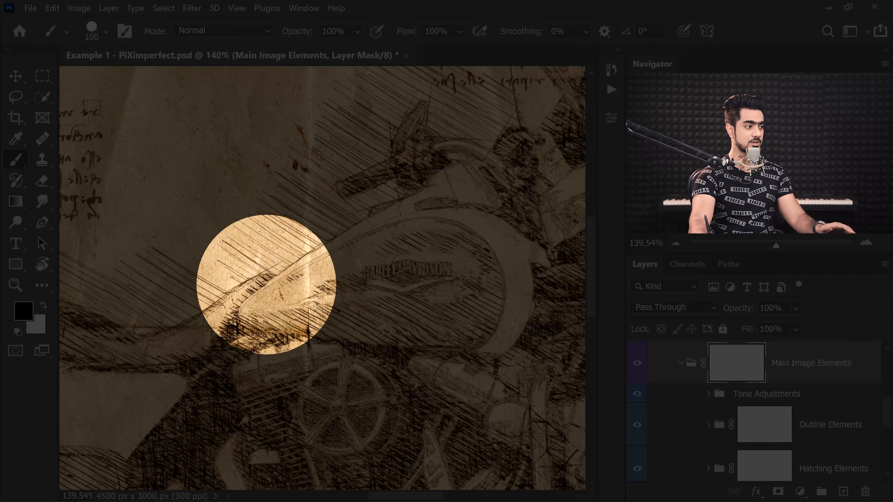
{"action": "key", "text": "ctrl+0"}
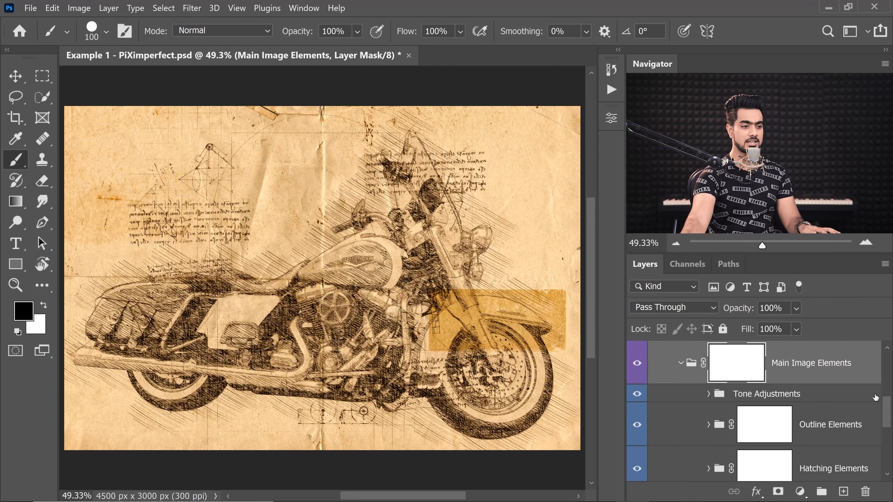
{"action": "left_click_drag", "start_coordinate": [888, 411], "coordinate": [879, 438]}
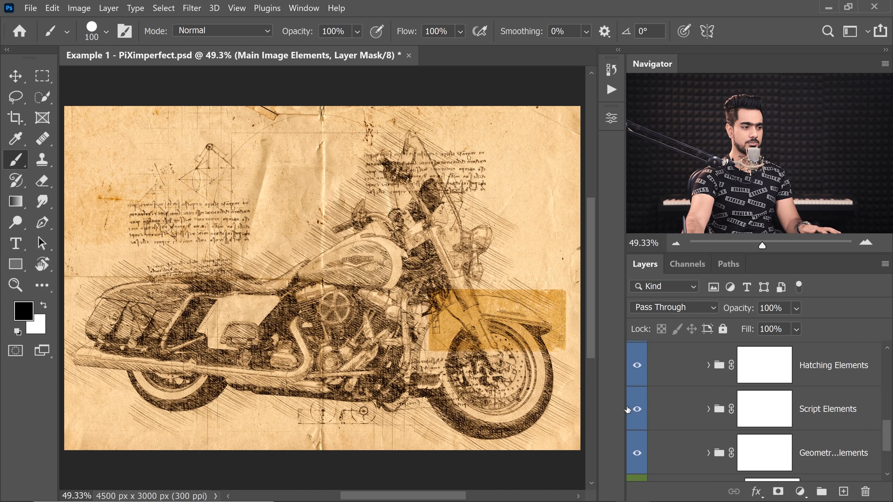
{"action": "mouse_move", "coordinate": [888, 446]}
{"action": "left_mouse_down"}
{"action": "mouse_move", "coordinate": [885, 431]}
{"action": "mouse_move", "coordinate": [860, 418]}
{"action": "mouse_move", "coordinate": [887, 418]}
{"action": "left_mouse_up"}
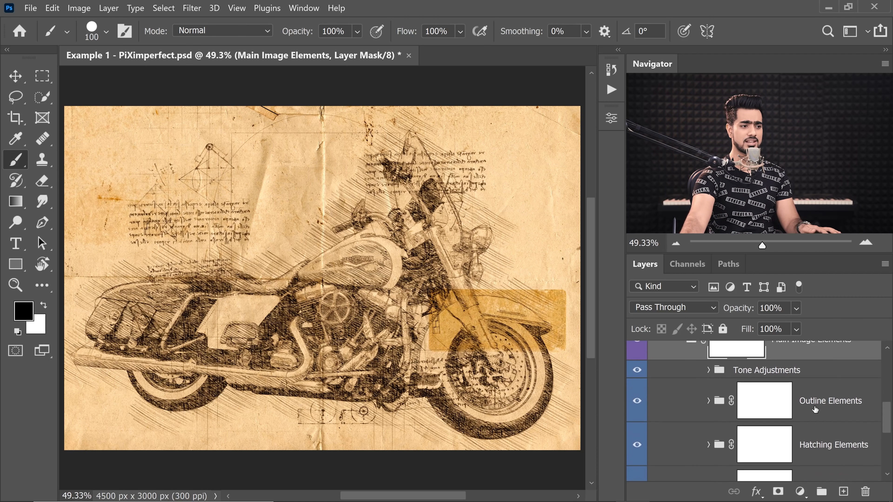
{"action": "left_click", "coordinate": [822, 410]}
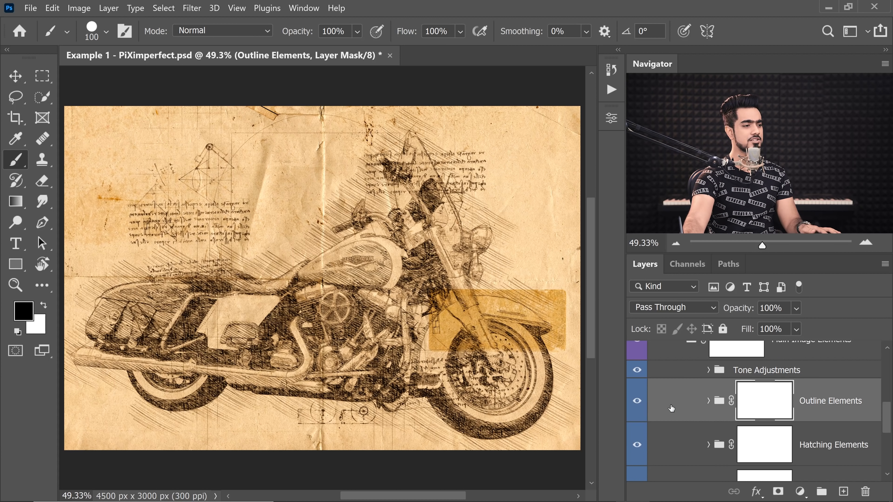
{"action": "left_click", "coordinate": [708, 402]}
{"action": "mouse_move", "coordinate": [885, 404]}
{"action": "left_mouse_down"}
{"action": "mouse_move", "coordinate": [883, 424]}
{"action": "mouse_move", "coordinate": [885, 404]}
{"action": "left_mouse_up"}
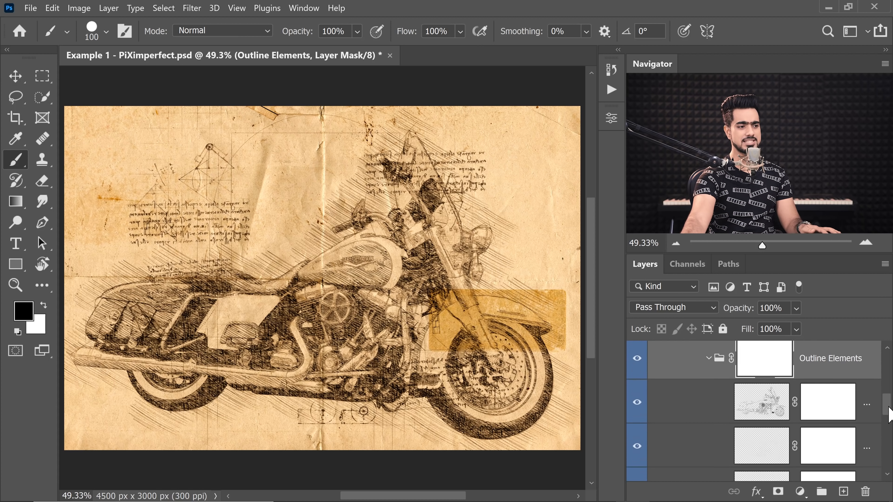
{"action": "left_click", "coordinate": [708, 371]}
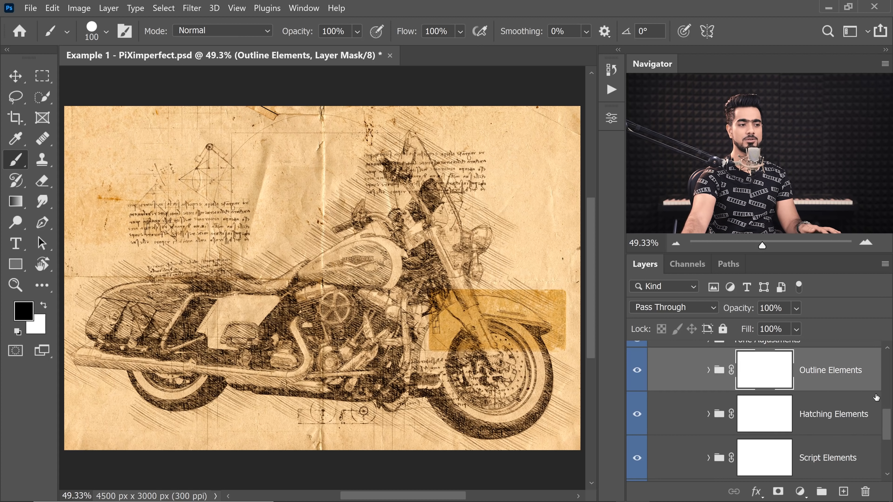
Duplicate the Outline Elements group and invert the copy's layer mask to black.
{"action": "scroll", "coordinate": [846, 388], "scroll_direction": "up", "scroll_amount": 1}
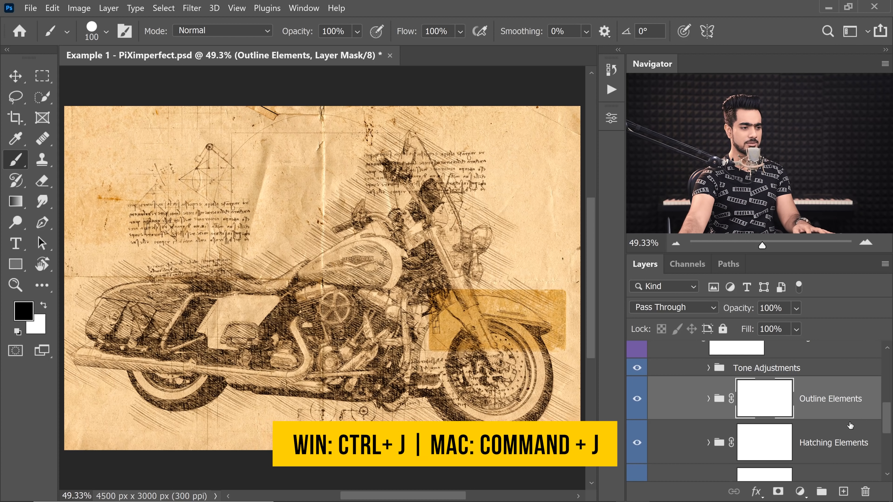
{"action": "key", "text": "ctrl+j"}
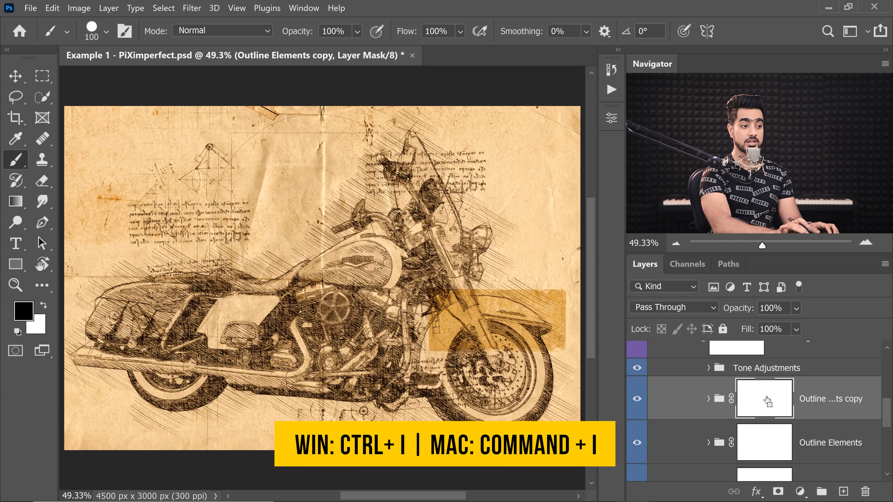
{"action": "key", "text": "ctrl+i"}
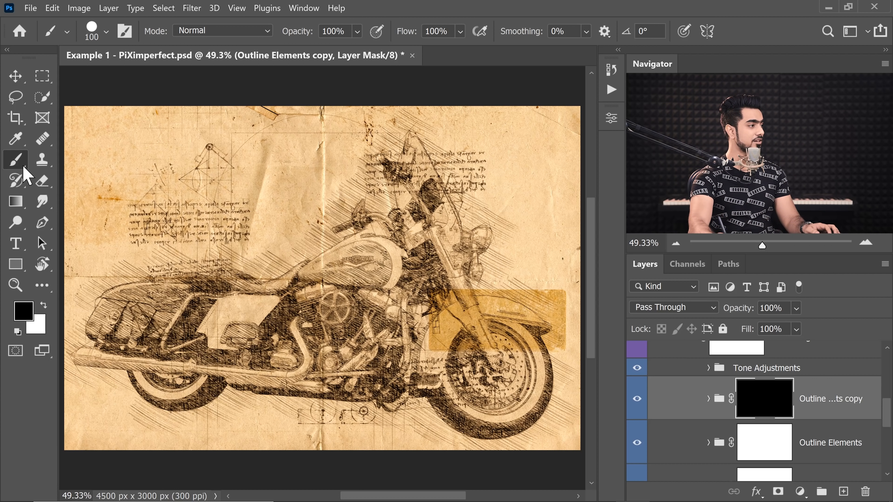
Set the foreground color to white and choose the Soft Round brush from General Brushes, enlarged to 400 px.
{"action": "key", "text": "x"}
{"action": "left_click", "coordinate": [106, 33]}
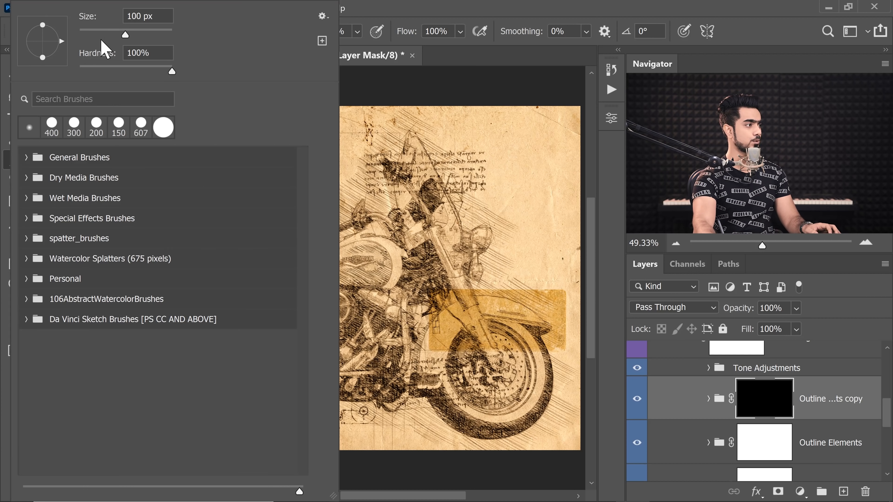
{"action": "left_click", "coordinate": [27, 158]}
{"action": "left_click", "coordinate": [102, 184]}
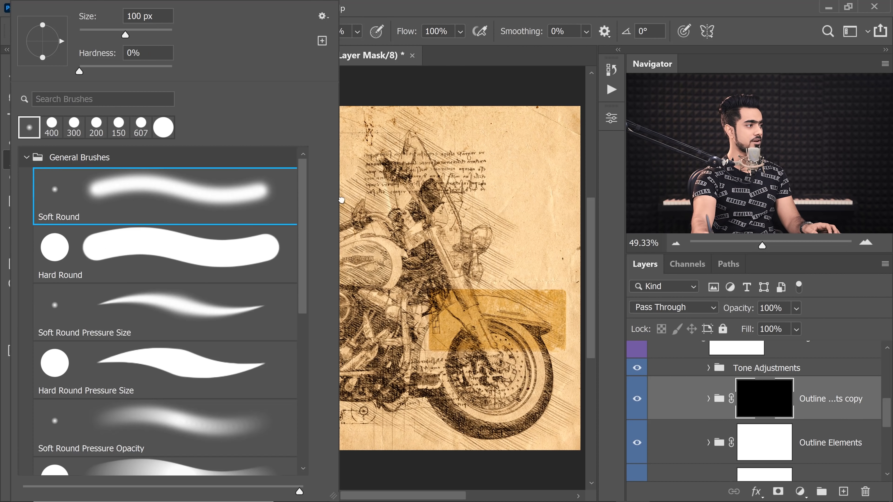
{"action": "left_click", "coordinate": [512, 98]}
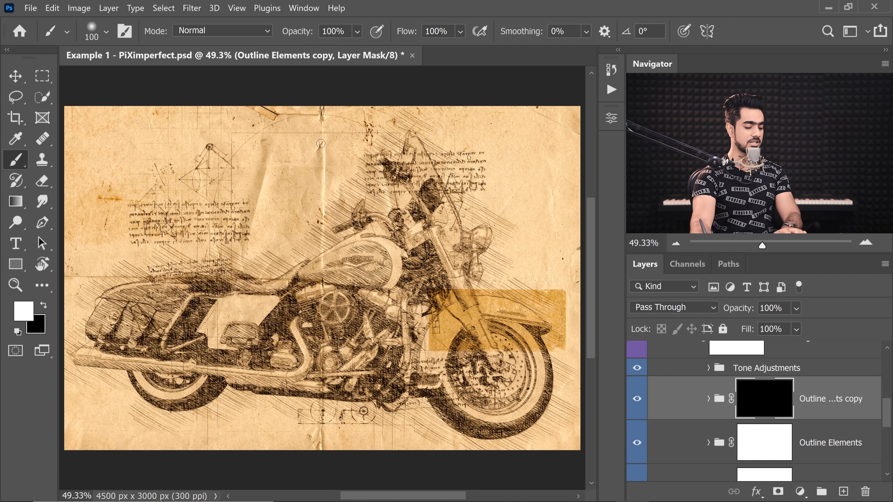
{"action": "key", "text": "bracketright"}
{"action": "key", "text": "bracketright"}
{"action": "key", "text": "bracketright"}
{"action": "key", "text": "bracketright"}
{"action": "key", "text": "bracketright"}
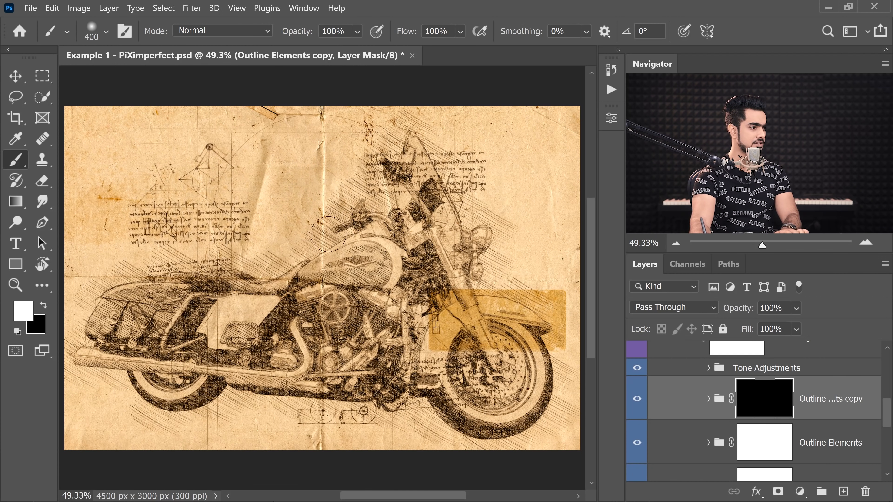
Paint white on the Outline Elements copy's mask over the motorcycle's tank, handlebars, seat and body to strengthen their outlines.
{"action": "scroll", "coordinate": [337, 243], "scroll_direction": "up", "scroll_amount": 3}
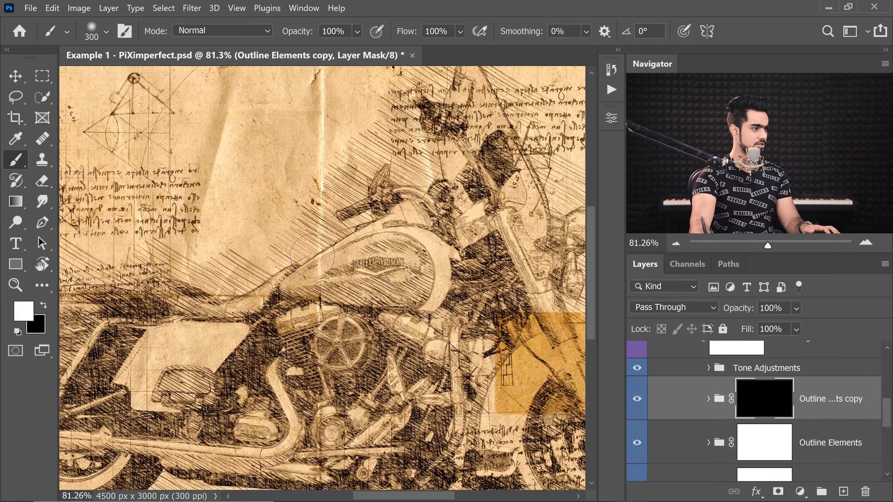
{"action": "left_click_drag", "start_coordinate": [255, 276], "coordinate": [199, 272]}
{"action": "left_click_drag", "start_coordinate": [432, 257], "coordinate": [353, 273]}
{"action": "mouse_move", "coordinate": [501, 232]}
{"action": "left_mouse_down"}
{"action": "mouse_move", "coordinate": [492, 235]}
{"action": "mouse_move", "coordinate": [504, 272]}
{"action": "mouse_move", "coordinate": [483, 219]}
{"action": "mouse_move", "coordinate": [492, 206]}
{"action": "left_mouse_up"}
{"action": "left_click_drag", "start_coordinate": [353, 206], "coordinate": [321, 207]}
{"action": "left_click_drag", "start_coordinate": [215, 304], "coordinate": [451, 232]}
{"action": "left_click_drag", "start_coordinate": [116, 282], "coordinate": [485, 316]}
{"action": "left_click_drag", "start_coordinate": [478, 259], "coordinate": [476, 232]}
{"action": "mouse_move", "coordinate": [366, 238]}
{"action": "left_mouse_down"}
{"action": "mouse_move", "coordinate": [235, 256]}
{"action": "mouse_move", "coordinate": [258, 290]}
{"action": "left_mouse_up"}
{"action": "scroll", "coordinate": [272, 262], "scroll_direction": "down", "scroll_amount": 5}
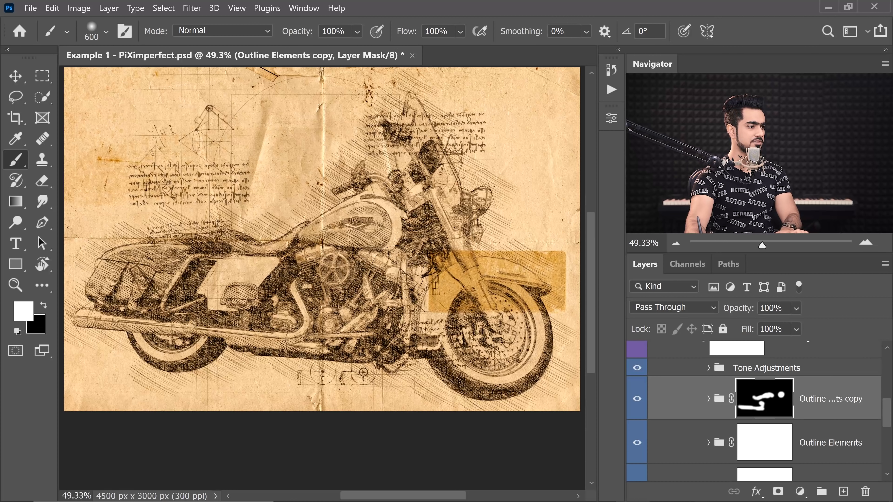
Paint white with a 700 px brush on the Outline Elements copy's mask over both wheels, the front fork and the windshield.
{"action": "key", "text": "bracketright"}
{"action": "mouse_move", "coordinate": [397, 272]}
{"action": "left_mouse_down"}
{"action": "mouse_move", "coordinate": [394, 285]}
{"action": "mouse_move", "coordinate": [439, 287]}
{"action": "left_mouse_up"}
{"action": "mouse_move", "coordinate": [533, 307]}
{"action": "left_mouse_down"}
{"action": "mouse_move", "coordinate": [449, 332]}
{"action": "mouse_move", "coordinate": [513, 302]}
{"action": "mouse_move", "coordinate": [553, 305]}
{"action": "mouse_move", "coordinate": [502, 269]}
{"action": "left_mouse_up"}
{"action": "mouse_move", "coordinate": [435, 193]}
{"action": "left_mouse_down"}
{"action": "mouse_move", "coordinate": [424, 190]}
{"action": "mouse_move", "coordinate": [393, 109]}
{"action": "mouse_move", "coordinate": [411, 120]}
{"action": "left_mouse_up"}
{"action": "mouse_move", "coordinate": [137, 297]}
{"action": "left_mouse_down"}
{"action": "mouse_move", "coordinate": [112, 311]}
{"action": "mouse_move", "coordinate": [121, 336]}
{"action": "mouse_move", "coordinate": [191, 357]}
{"action": "mouse_move", "coordinate": [217, 357]}
{"action": "left_mouse_up"}
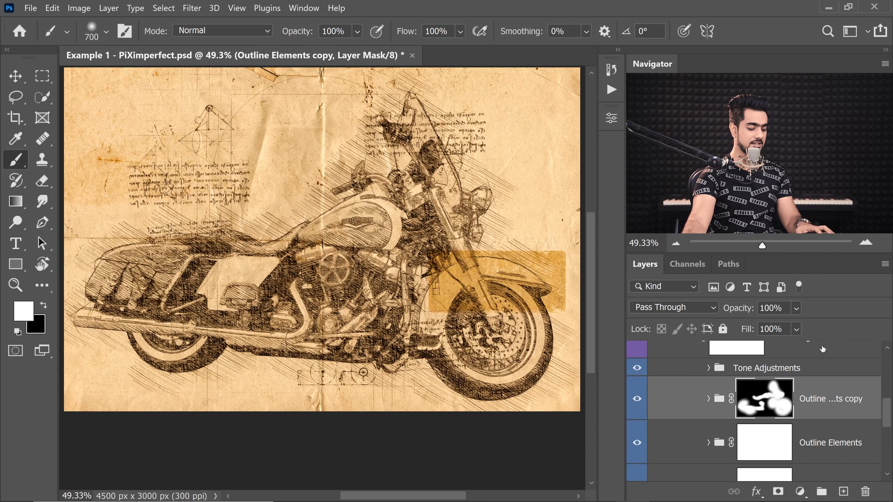
Duplicate the Outline Elements copy group and fill the new copy's entire mask with black.
{"action": "key", "text": "ctrl+j"}
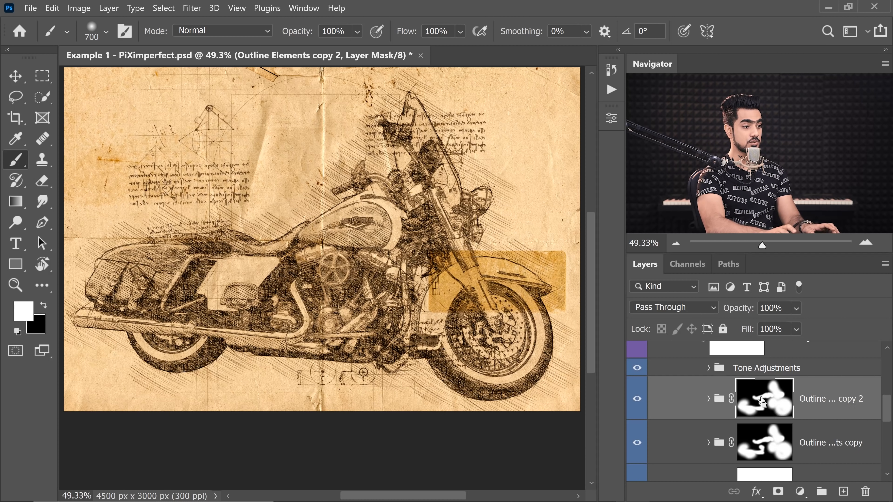
{"action": "key", "text": "ctrl+a"}
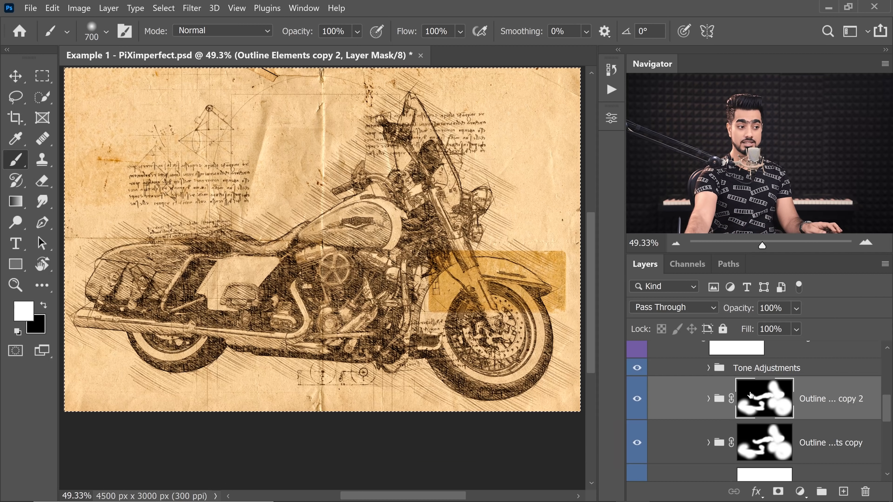
{"action": "key", "text": "x"}
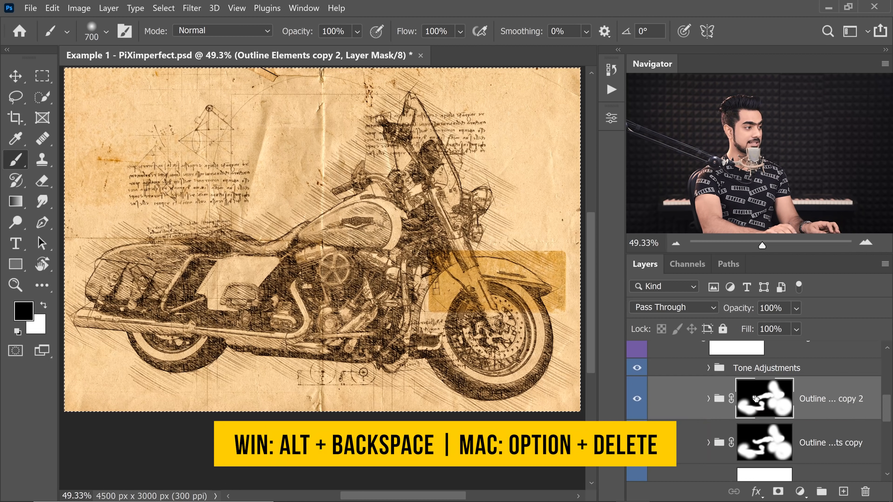
{"action": "key", "text": "alt+BackSpace"}
{"action": "key", "text": "ctrl+d"}
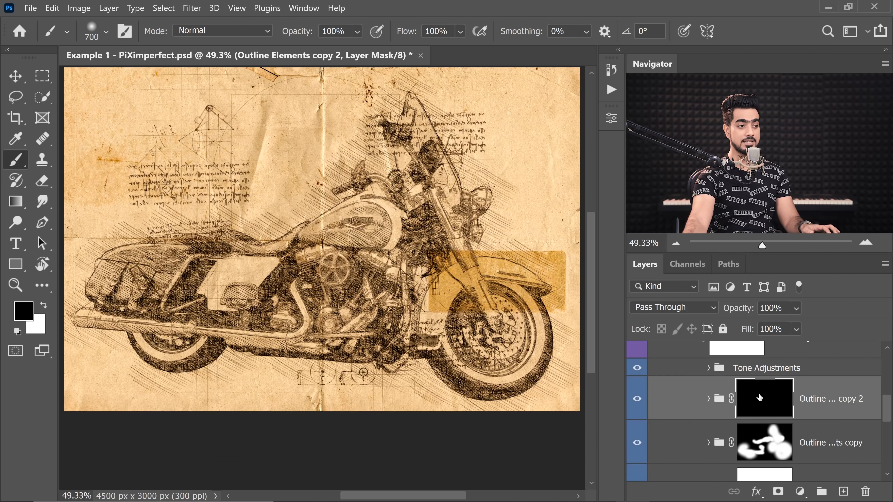
Paint white with a 300 px brush on the Outline Elements copy 2 mask over the fuel tank and its surroundings.
{"action": "scroll", "coordinate": [323, 208], "scroll_direction": "up", "scroll_amount": 3}
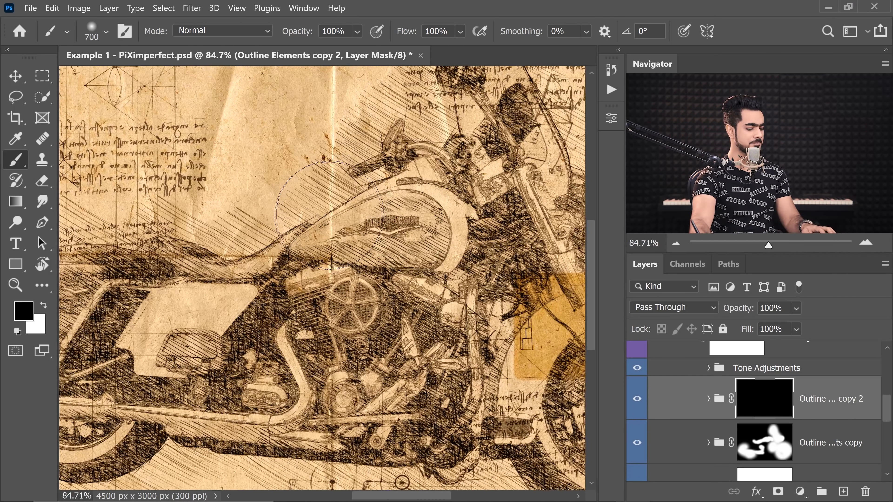
{"action": "key", "text": "bracketleft"}
{"action": "key", "text": "bracketleft"}
{"action": "key", "text": "bracketleft"}
{"action": "key", "text": "bracketleft"}
{"action": "key", "text": "x"}
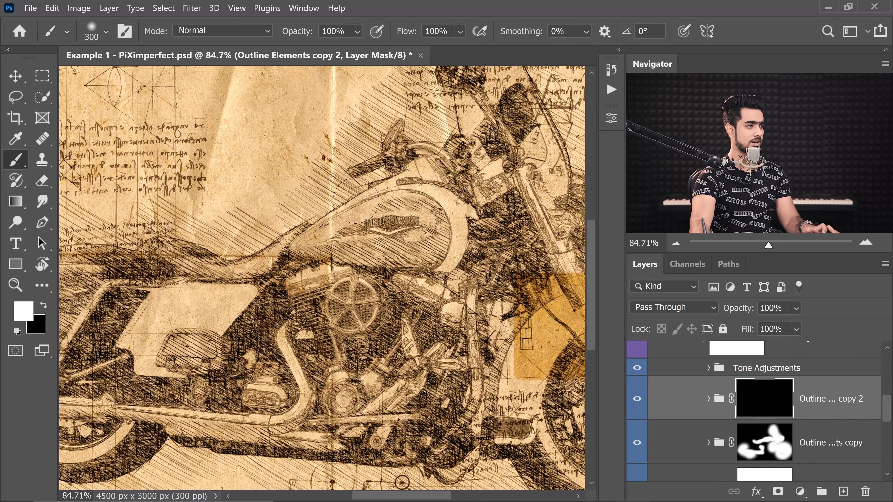
{"action": "mouse_move", "coordinate": [372, 195]}
{"action": "left_mouse_down"}
{"action": "mouse_move", "coordinate": [299, 224]}
{"action": "mouse_move", "coordinate": [381, 210]}
{"action": "mouse_move", "coordinate": [378, 219]}
{"action": "mouse_move", "coordinate": [426, 250]}
{"action": "mouse_move", "coordinate": [440, 214]}
{"action": "left_mouse_up"}
{"action": "left_click_drag", "start_coordinate": [358, 226], "coordinate": [232, 235]}
{"action": "left_click", "coordinate": [463, 184]}
{"action": "left_click_drag", "start_coordinate": [463, 184], "coordinate": [450, 199]}
{"action": "mouse_move", "coordinate": [415, 226]}
{"action": "left_mouse_down"}
{"action": "mouse_move", "coordinate": [419, 257]}
{"action": "mouse_move", "coordinate": [431, 268]}
{"action": "left_mouse_up"}
{"action": "left_click_drag", "start_coordinate": [450, 295], "coordinate": [395, 205]}
Paint white on the Outline Elements copy 2 mask over the engine, the exhaust pipe and the lower side panel.
{"action": "mouse_move", "coordinate": [310, 339]}
{"action": "left_mouse_down"}
{"action": "mouse_move", "coordinate": [318, 343]}
{"action": "mouse_move", "coordinate": [334, 313]}
{"action": "left_mouse_up"}
{"action": "mouse_move", "coordinate": [116, 324]}
{"action": "left_mouse_down"}
{"action": "mouse_move", "coordinate": [359, 317]}
{"action": "mouse_move", "coordinate": [348, 315]}
{"action": "left_mouse_up"}
{"action": "mouse_move", "coordinate": [248, 334]}
{"action": "left_mouse_down"}
{"action": "mouse_move", "coordinate": [211, 322]}
{"action": "mouse_move", "coordinate": [224, 310]}
{"action": "left_mouse_up"}
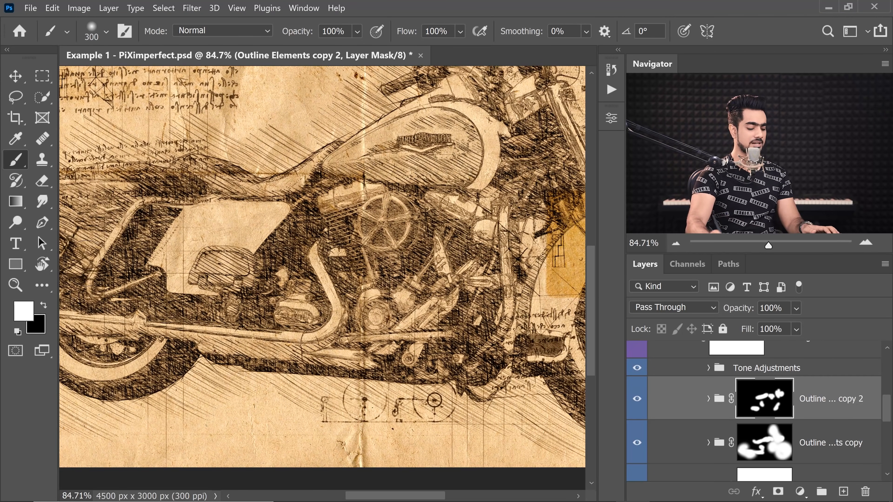
{"action": "left_click_drag", "start_coordinate": [201, 123], "coordinate": [303, 233]}
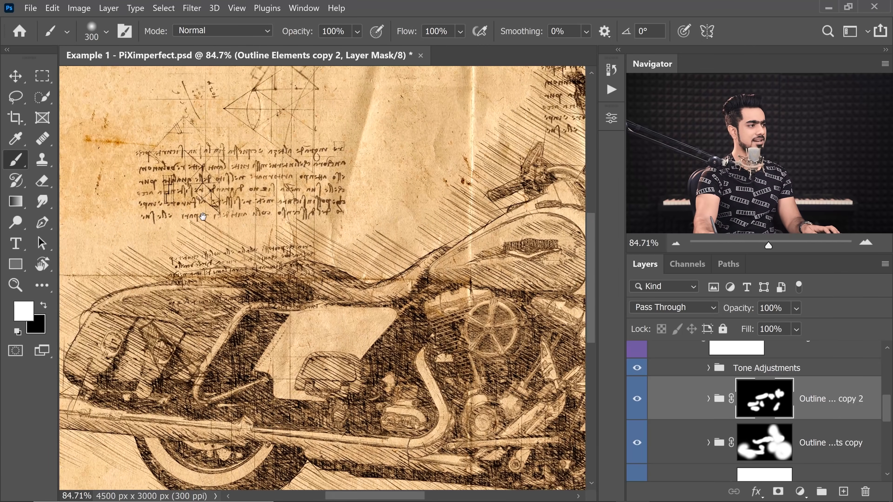
{"action": "left_click_drag", "start_coordinate": [367, 212], "coordinate": [210, 265]}
{"action": "left_click_drag", "start_coordinate": [303, 236], "coordinate": [218, 187]}
{"action": "left_click_drag", "start_coordinate": [442, 330], "coordinate": [461, 277]}
{"action": "key", "text": "ctrl+0"}
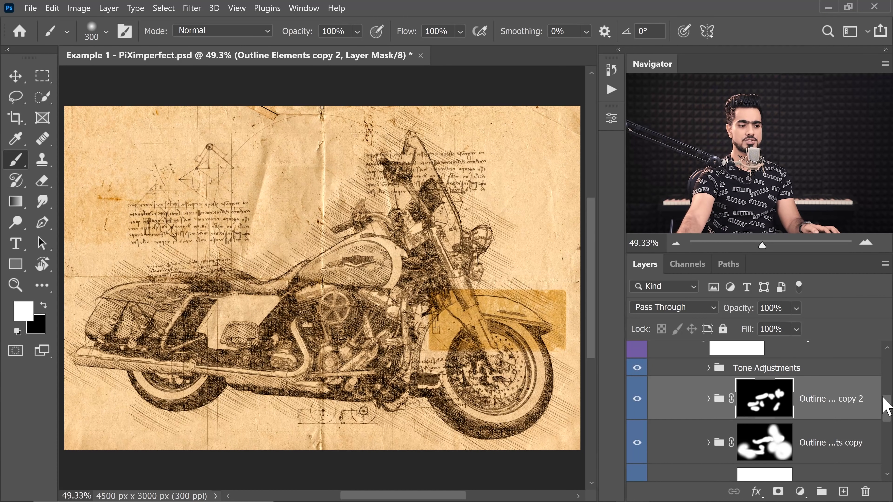
Hide the Script Elements group and the geometry elements group below it.
{"action": "left_click_drag", "start_coordinate": [887, 404], "coordinate": [888, 439]}
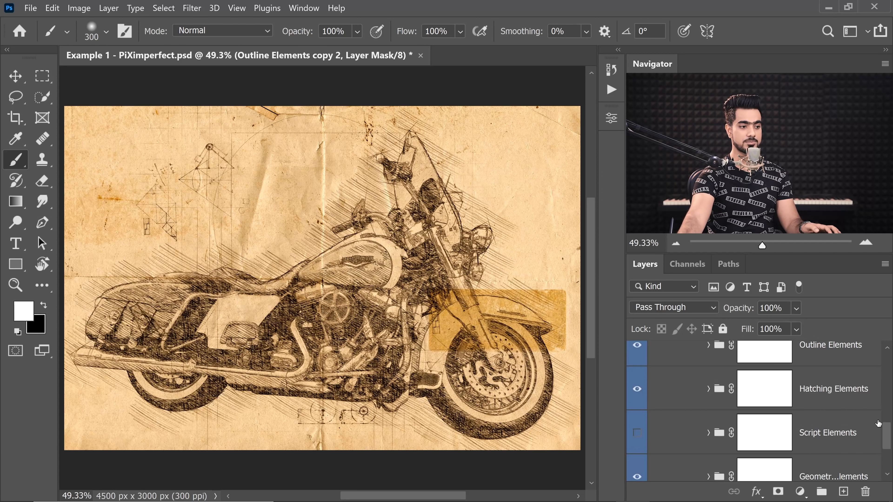
{"action": "scroll", "coordinate": [881, 439], "scroll_direction": "down", "scroll_amount": 3}
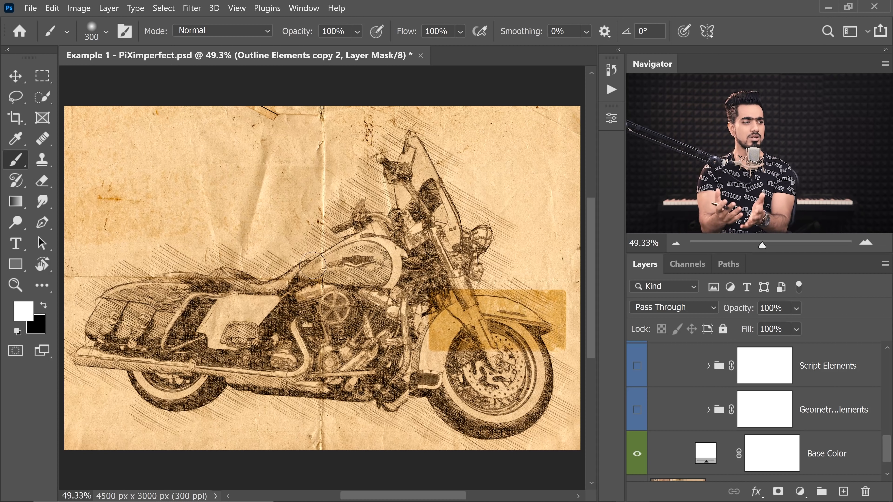
Examine the sketch from a distance and up close around the fuel tank, handlebars, seat and saddlebags.
{"action": "scroll", "coordinate": [406, 267], "scroll_direction": "down", "scroll_amount": 6}
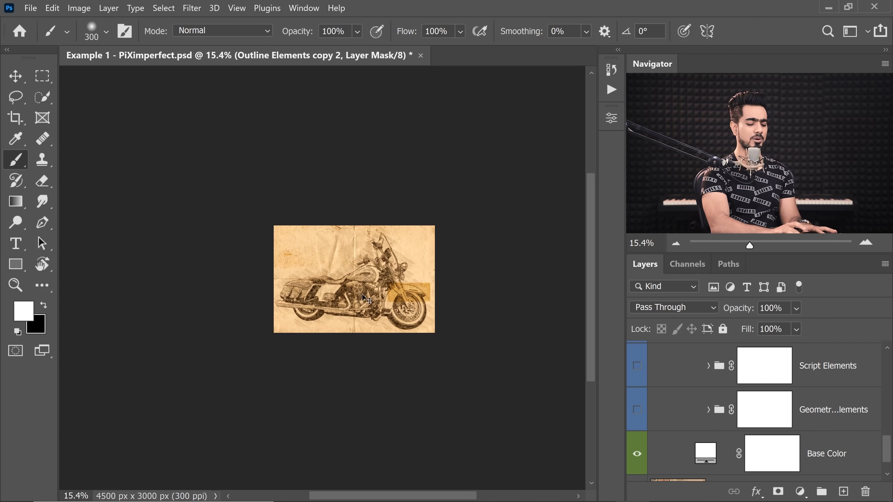
{"action": "scroll", "coordinate": [363, 298], "scroll_direction": "up", "scroll_amount": 6}
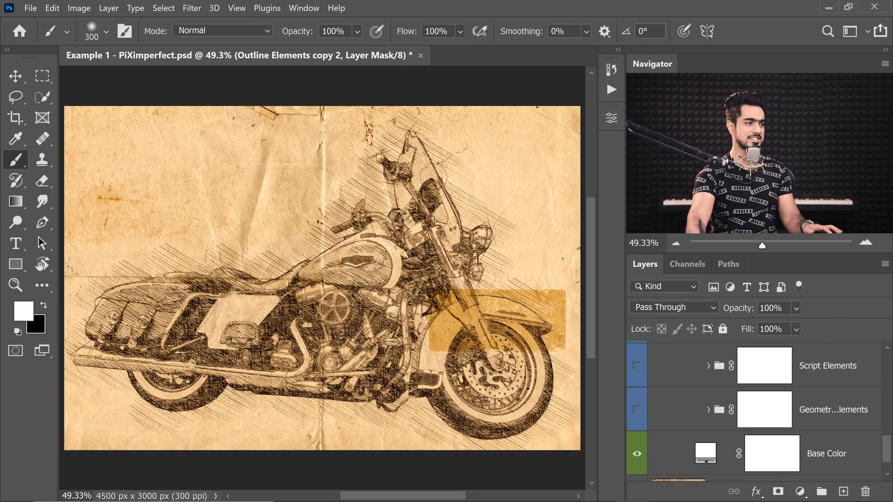
{"action": "left_click_drag", "start_coordinate": [408, 178], "coordinate": [457, 178]}
{"action": "left_click_drag", "start_coordinate": [338, 268], "coordinate": [417, 163]}
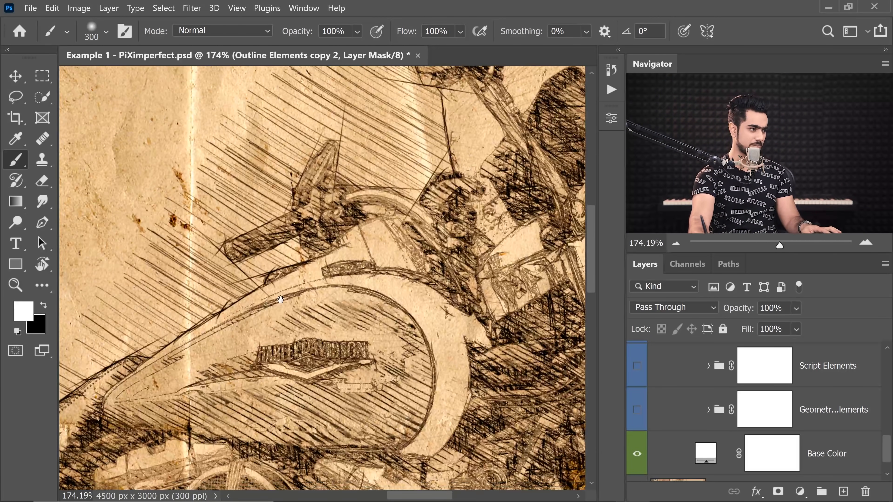
{"action": "left_click_drag", "start_coordinate": [279, 299], "coordinate": [406, 210]}
{"action": "left_click_drag", "start_coordinate": [257, 332], "coordinate": [538, 225]}
{"action": "left_click_drag", "start_coordinate": [295, 338], "coordinate": [530, 238]}
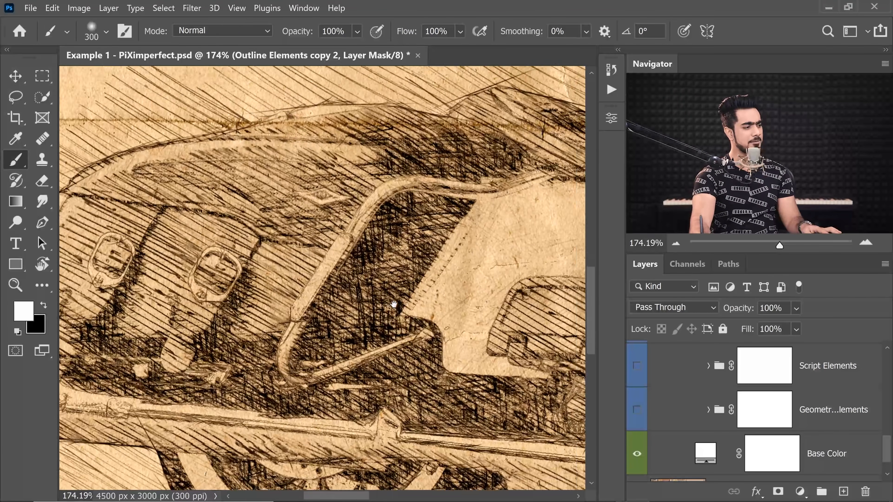
{"action": "left_click_drag", "start_coordinate": [366, 318], "coordinate": [393, 308]}
{"action": "key", "text": "ctrl+0"}
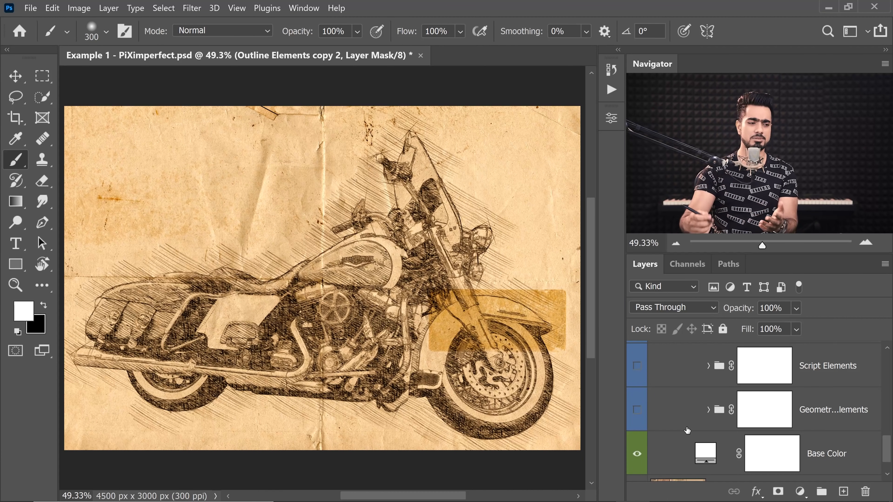
Expand the Additional/Default Adjustments group and show the Original Color Overlay layer.
{"action": "left_click_drag", "start_coordinate": [887, 457], "coordinate": [888, 377]}
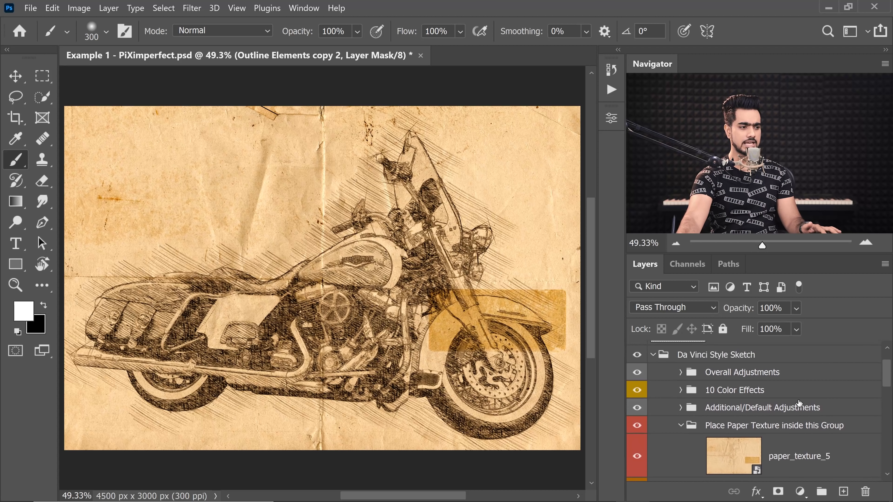
{"action": "left_click", "coordinate": [681, 409]}
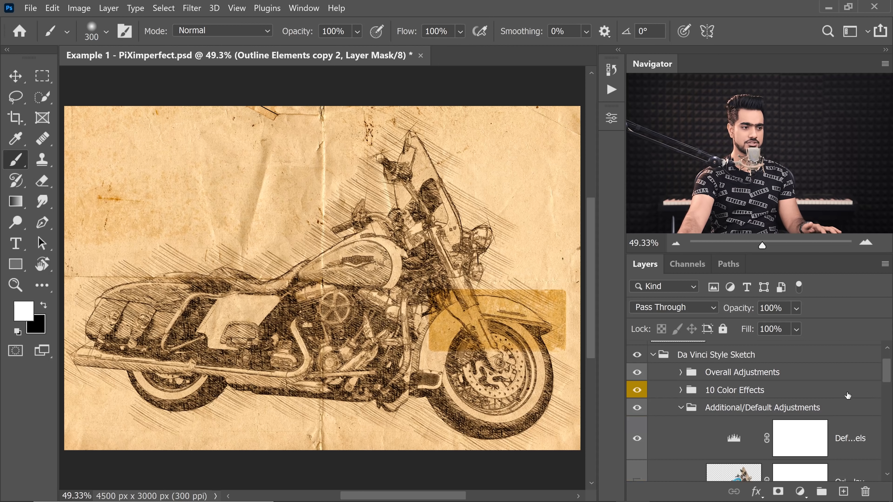
{"action": "left_click_drag", "start_coordinate": [887, 377], "coordinate": [887, 390]}
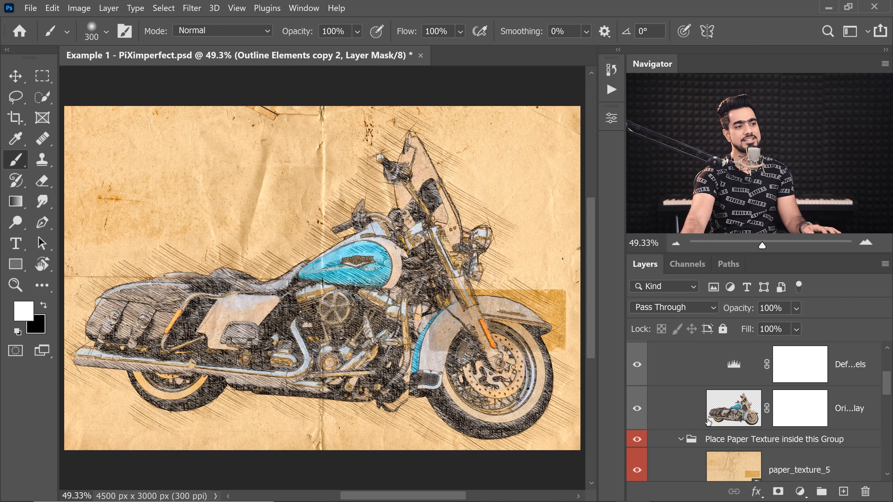
Add a Hue/Saturation adjustment layer above the Original Color Overlay layer and clip it to that layer.
{"action": "left_click", "coordinate": [724, 411]}
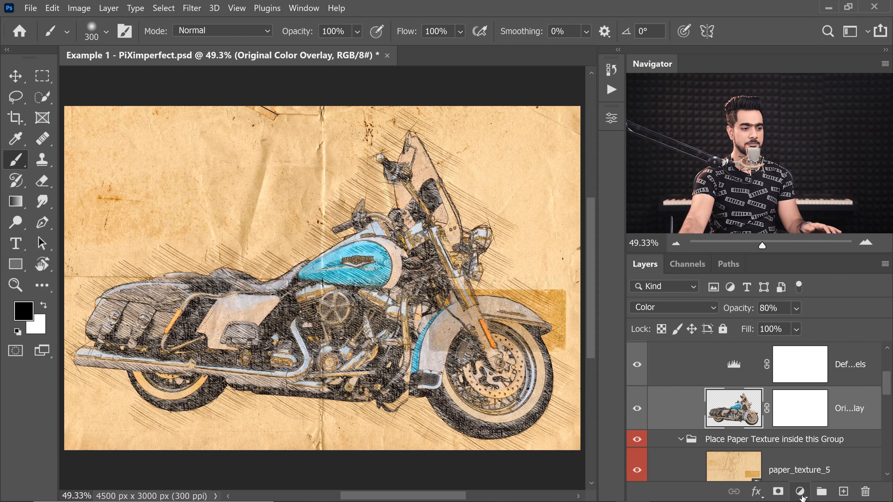
{"action": "left_click", "coordinate": [800, 493]}
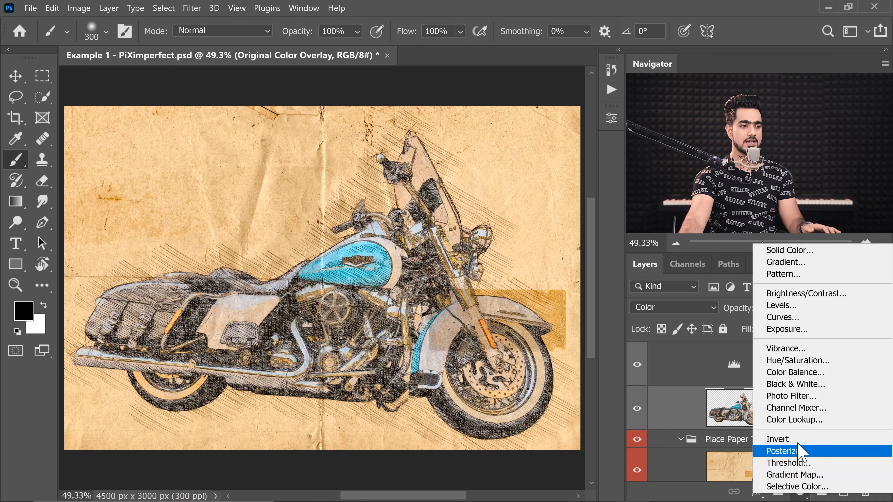
{"action": "left_click", "coordinate": [793, 362]}
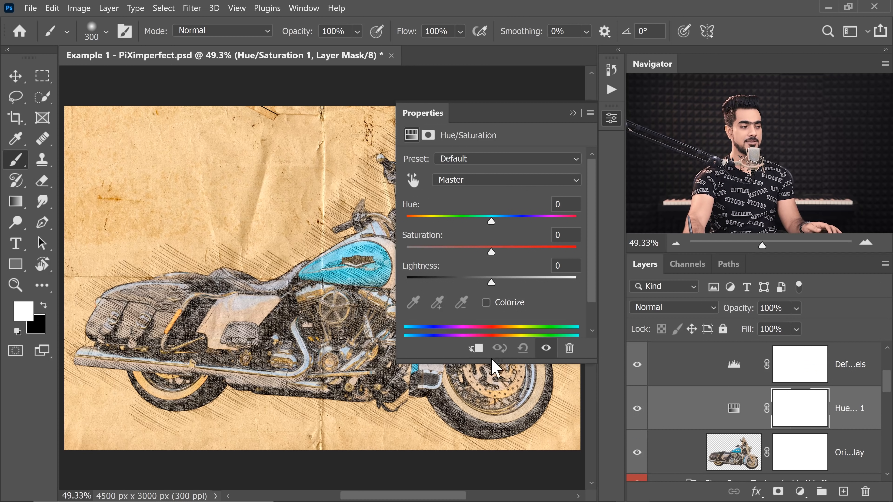
{"action": "left_click", "coordinate": [475, 348]}
{"action": "left_click_drag", "start_coordinate": [273, 303], "coordinate": [225, 301]}
{"action": "mouse_move", "coordinate": [491, 252]}
{"action": "left_mouse_down"}
{"action": "mouse_move", "coordinate": [396, 252]}
{"action": "mouse_move", "coordinate": [528, 259]}
{"action": "mouse_move", "coordinate": [499, 260]}
{"action": "mouse_move", "coordinate": [492, 247]}
{"action": "left_mouse_up"}
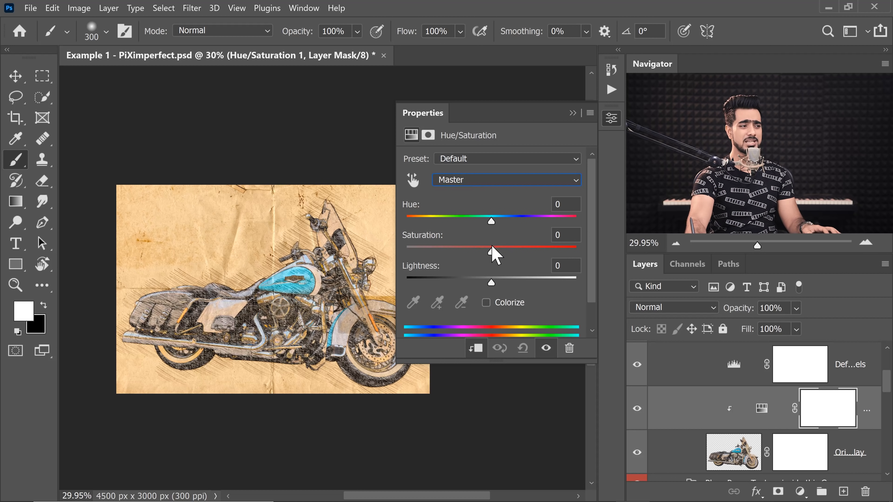
Target the fuel tank's cyans with the range widened to 104°/133° and 237°/276°, and lower their Lightness.
{"action": "left_click_drag", "start_coordinate": [299, 277], "coordinate": [348, 276]}
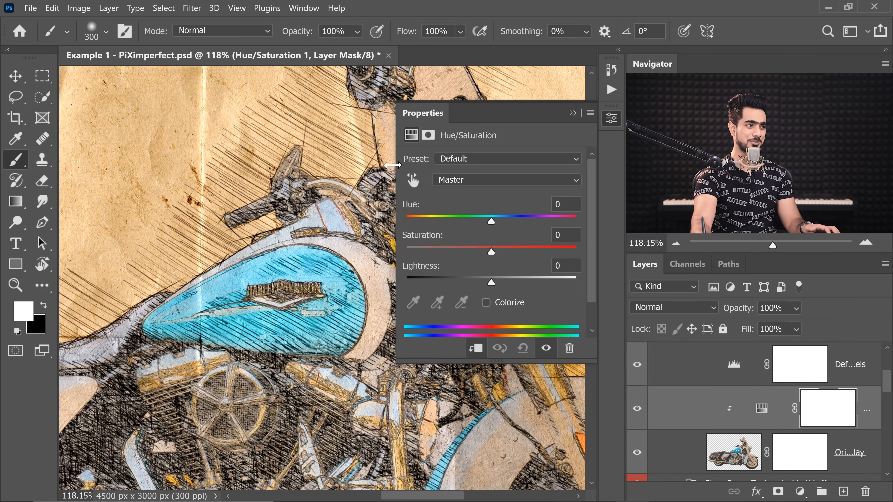
{"action": "left_click", "coordinate": [413, 180]}
{"action": "left_click", "coordinate": [241, 278]}
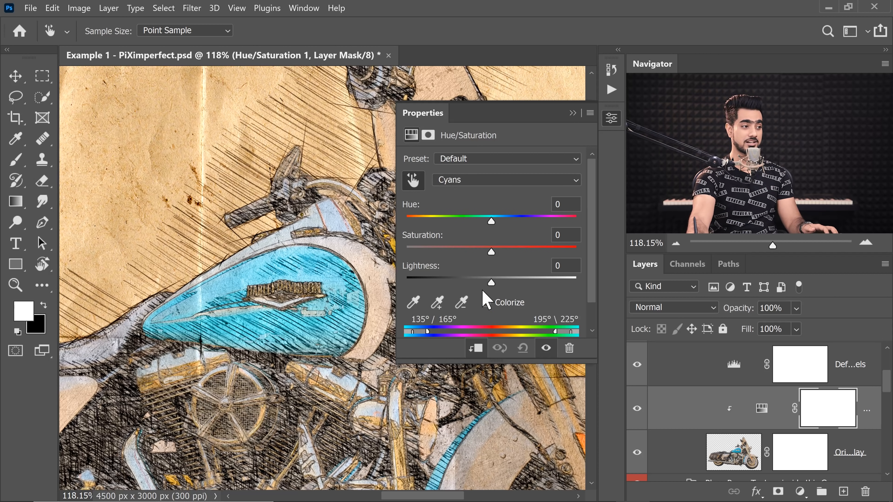
{"action": "left_click_drag", "start_coordinate": [413, 334], "coordinate": [446, 327]}
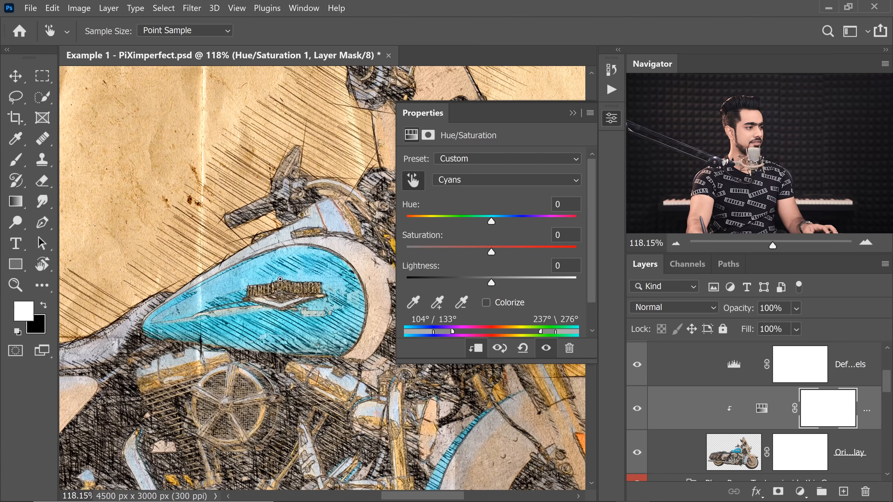
{"action": "left_click_drag", "start_coordinate": [292, 278], "coordinate": [239, 278]}
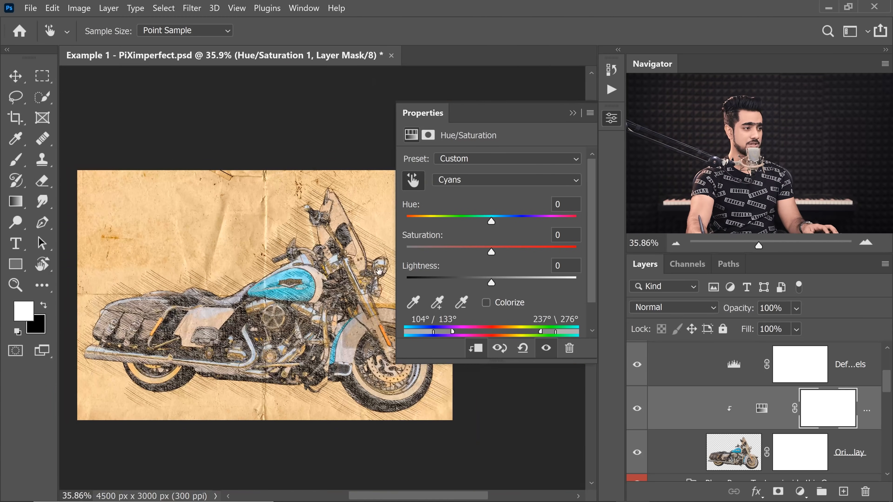
{"action": "left_click_drag", "start_coordinate": [491, 284], "coordinate": [436, 292]}
Set the Master saturation of the Hue/Saturation adjustment to 15 and collapse its properties.
{"action": "left_click", "coordinate": [457, 180]}
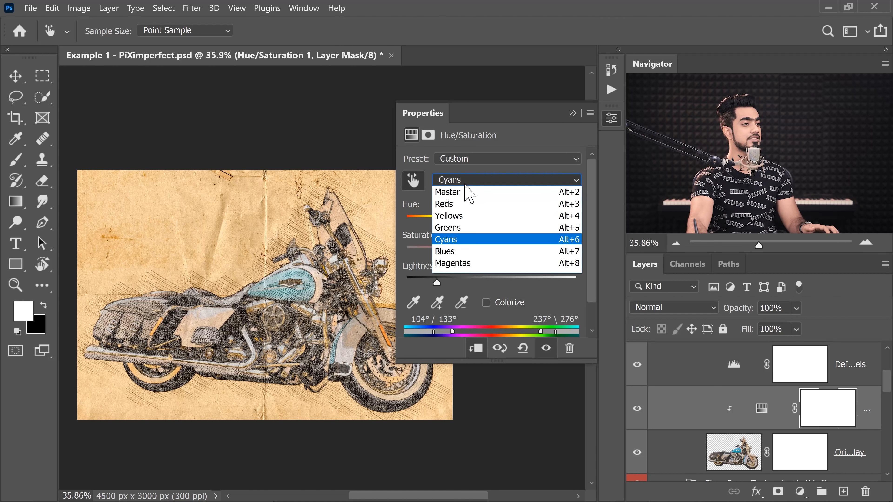
{"action": "left_click", "coordinate": [450, 194]}
{"action": "mouse_move", "coordinate": [492, 251]}
{"action": "left_mouse_down"}
{"action": "mouse_move", "coordinate": [536, 251]}
{"action": "mouse_move", "coordinate": [509, 253]}
{"action": "left_mouse_up"}
{"action": "type", "text": "15"}
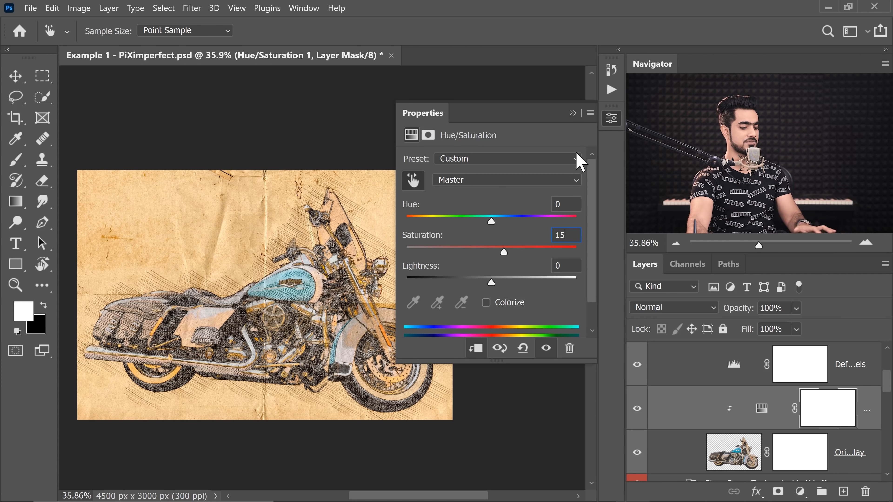
{"action": "key", "text": "Return"}
{"action": "left_click", "coordinate": [572, 113]}
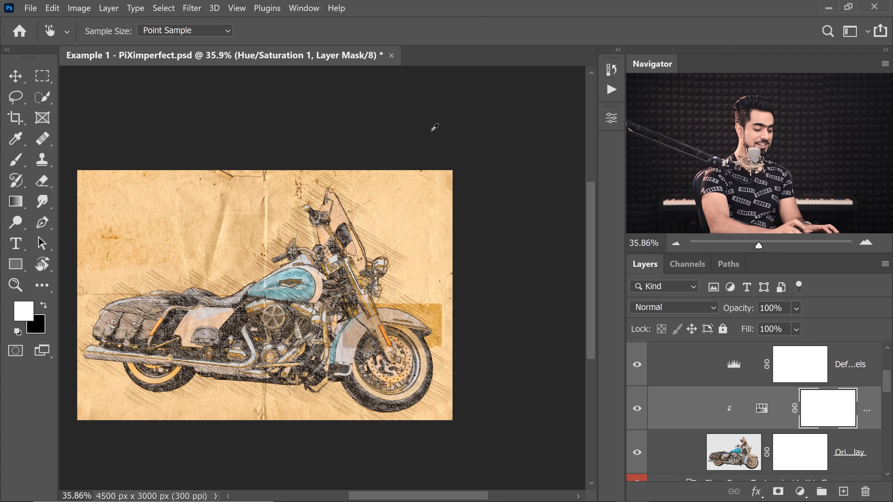
Hide the Original Color Overlay layer.
{"action": "scroll", "coordinate": [435, 127], "scroll_direction": "up", "scroll_amount": 2}
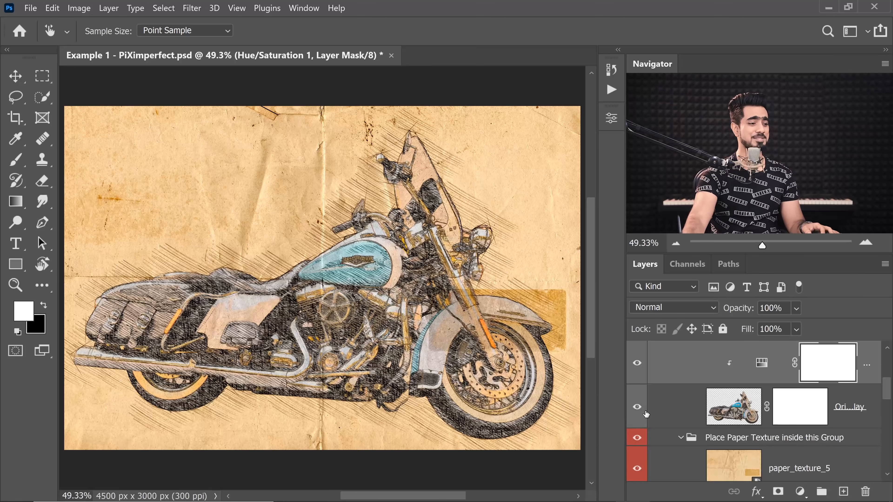
{"action": "left_click", "coordinate": [637, 408]}
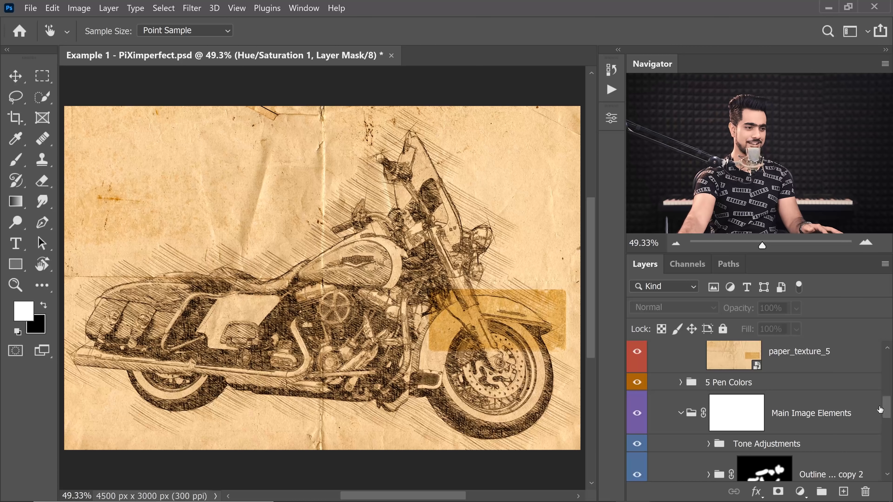
Show the geometry elements group again, expand it and select its Geo 7 layer with the Brush tool active.
{"action": "left_click_drag", "start_coordinate": [884, 410], "coordinate": [889, 456]}
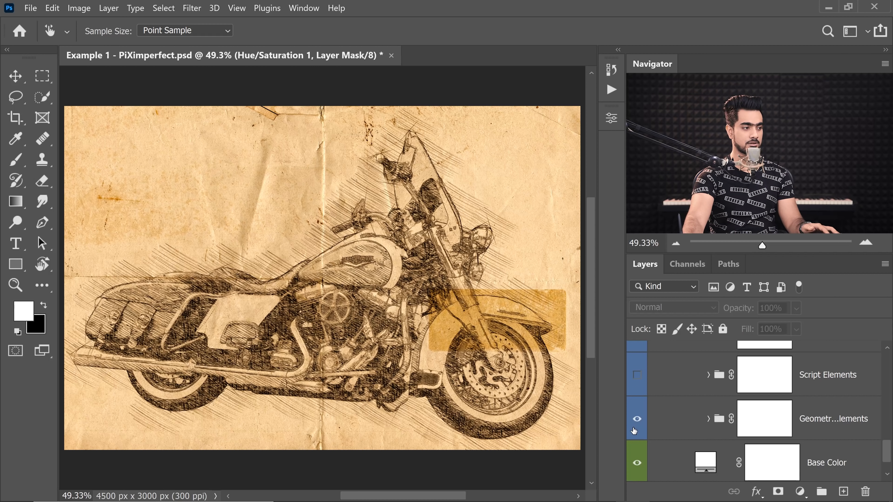
{"action": "key", "text": "b"}
{"action": "left_click", "coordinate": [708, 418]}
{"action": "left_click_drag", "start_coordinate": [886, 429], "coordinate": [886, 440]}
{"action": "left_click", "coordinate": [711, 398]}
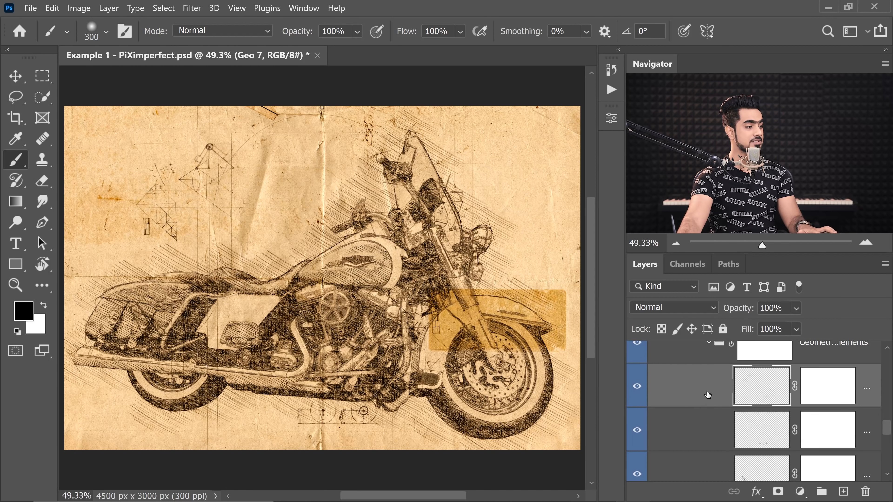
Move the Geo 7 layer left so its triangle diagrams sit on the empty paper near the page's left edge.
{"action": "key", "text": "ctrl+t"}
{"action": "mouse_move", "coordinate": [326, 224]}
{"action": "left_mouse_down"}
{"action": "mouse_move", "coordinate": [298, 216]}
{"action": "mouse_move", "coordinate": [271, 224]}
{"action": "mouse_move", "coordinate": [283, 232]}
{"action": "left_mouse_up"}
{"action": "key", "text": "Return"}
{"action": "key", "text": "b"}
Move the Geo 6 layer's circle diagrams left to the empty paper below the exhaust, right of the rear wheel.
{"action": "left_click", "coordinate": [719, 429]}
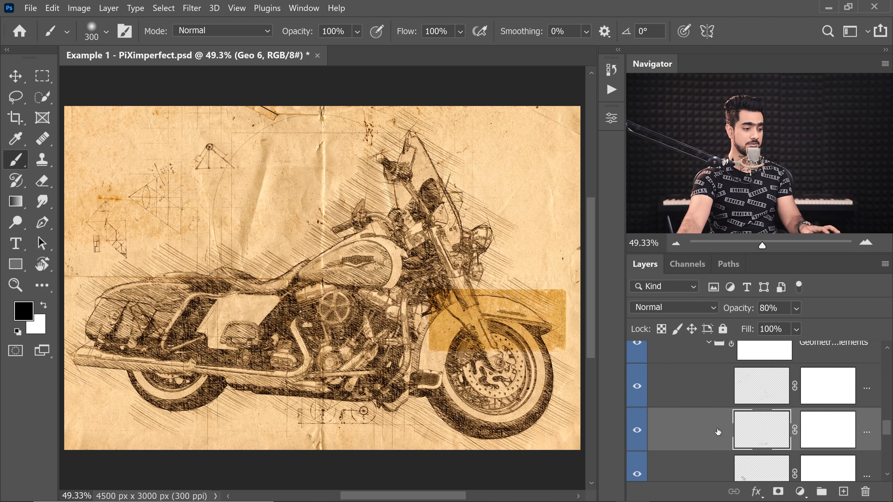
{"action": "key", "text": "ctrl+t"}
{"action": "left_click_drag", "start_coordinate": [362, 408], "coordinate": [282, 426]}
{"action": "key", "text": "Return"}
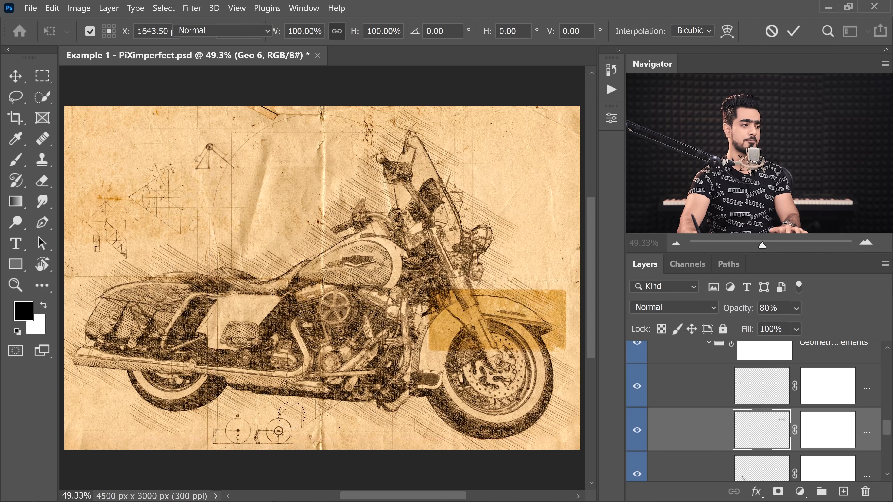
Move the Geo 5 layer from the saddlebag down to the page's lower-left corner, beside the rear wheel.
{"action": "left_click", "coordinate": [721, 470]}
{"action": "key", "text": "ctrl+t"}
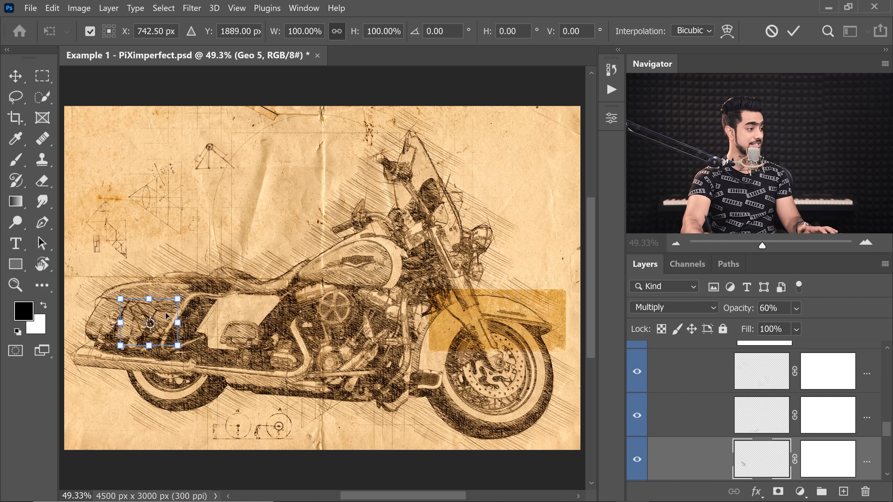
{"action": "left_click_drag", "start_coordinate": [152, 323], "coordinate": [127, 393]}
{"action": "key", "text": "Return"}
{"action": "key", "text": "b"}
Enlarge the Geo 4 layer to about 113% across the upper page, and move the Geo 3 layer right of the headlight.
{"action": "scroll", "coordinate": [875, 405], "scroll_direction": "down", "scroll_amount": 3}
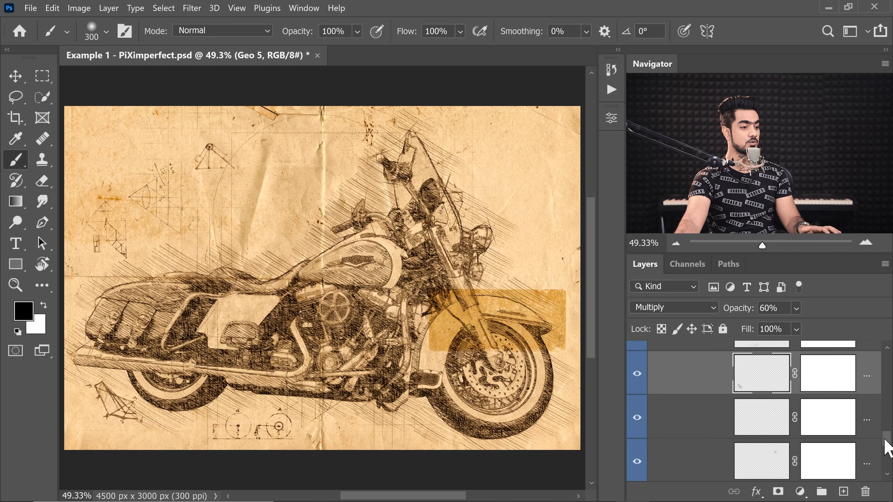
{"action": "left_click", "coordinate": [704, 379]}
{"action": "key", "text": "ctrl+t"}
{"action": "left_click_drag", "start_coordinate": [401, 206], "coordinate": [359, 180]}
{"action": "left_click_drag", "start_coordinate": [432, 209], "coordinate": [474, 216]}
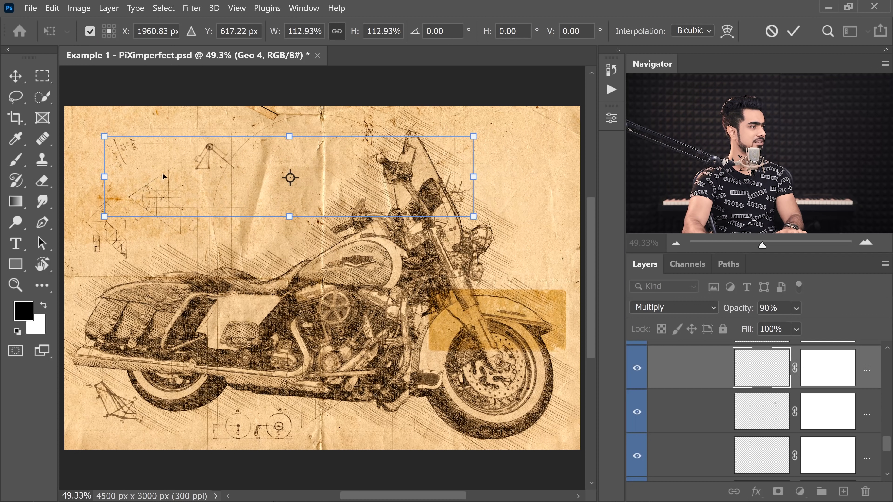
{"action": "left_click_drag", "start_coordinate": [164, 178], "coordinate": [171, 178]}
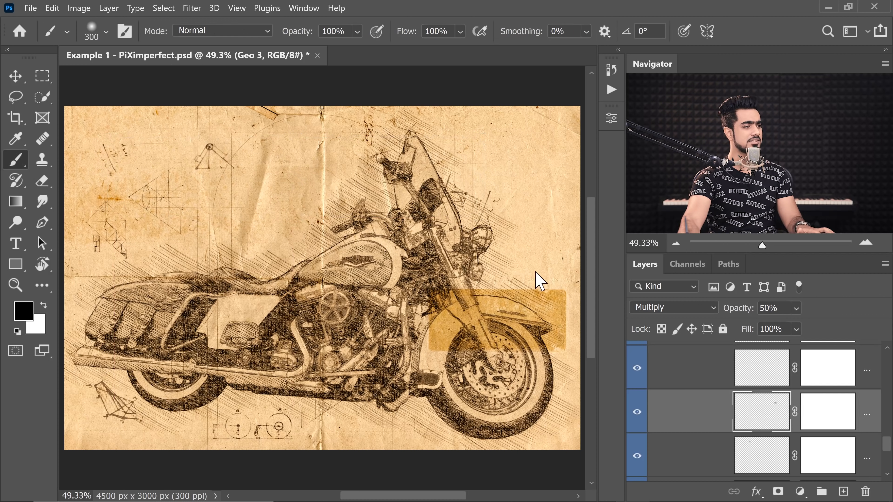
{"action": "key", "text": "ctrl+t"}
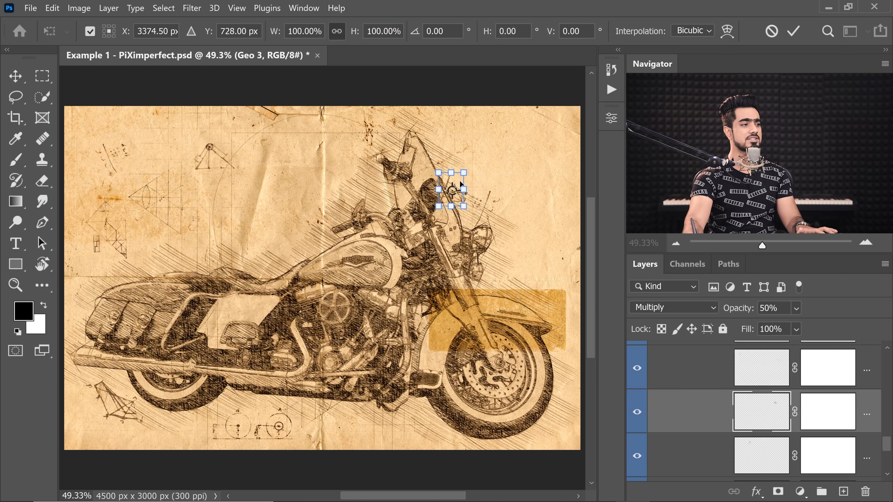
{"action": "left_click_drag", "start_coordinate": [457, 183], "coordinate": [523, 254]}
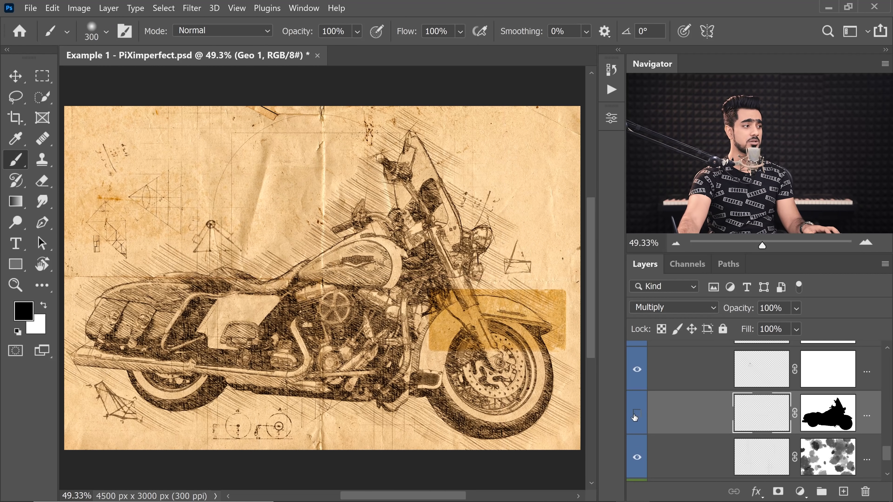
Show the Geo 1 layer, move it down and left behind the motorcycle, and enlarge it to 107.6%.
{"action": "left_click", "coordinate": [636, 417]}
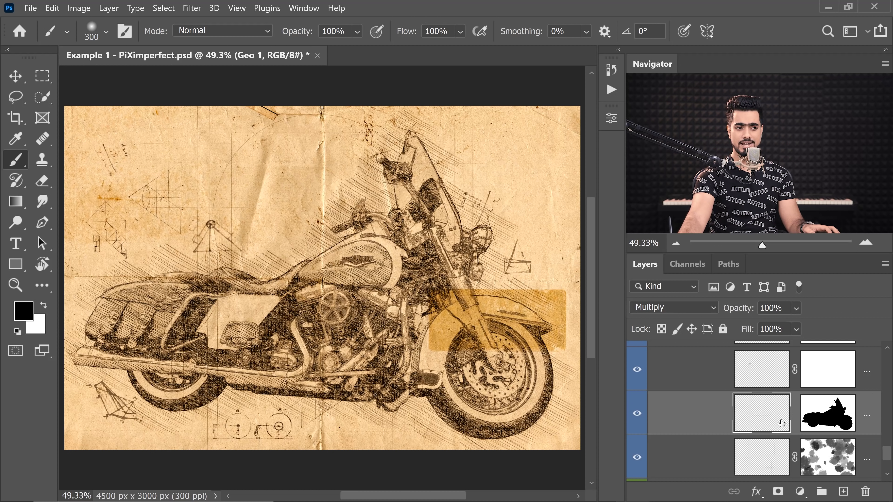
{"action": "key", "text": "ctrl+t"}
{"action": "left_click_drag", "start_coordinate": [332, 165], "coordinate": [318, 214]}
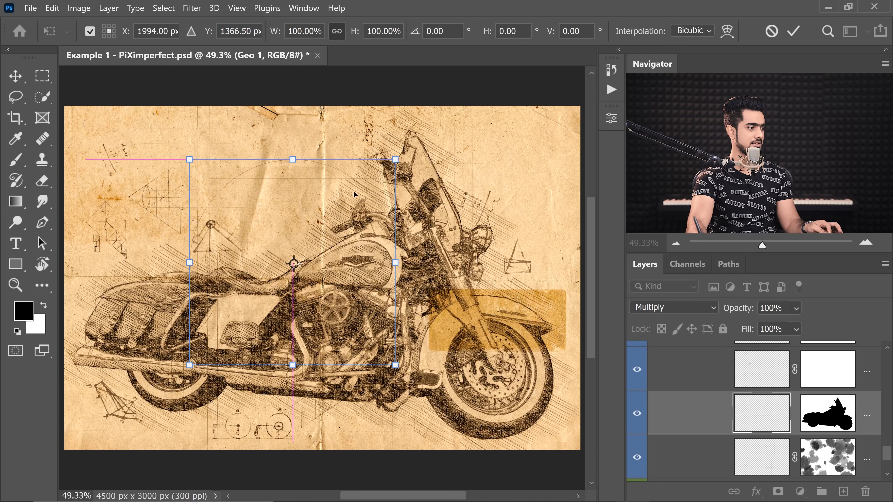
{"action": "mouse_move", "coordinate": [395, 159]}
{"action": "left_mouse_down"}
{"action": "mouse_move", "coordinate": [436, 129]}
{"action": "mouse_move", "coordinate": [412, 151]}
{"action": "left_mouse_up"}
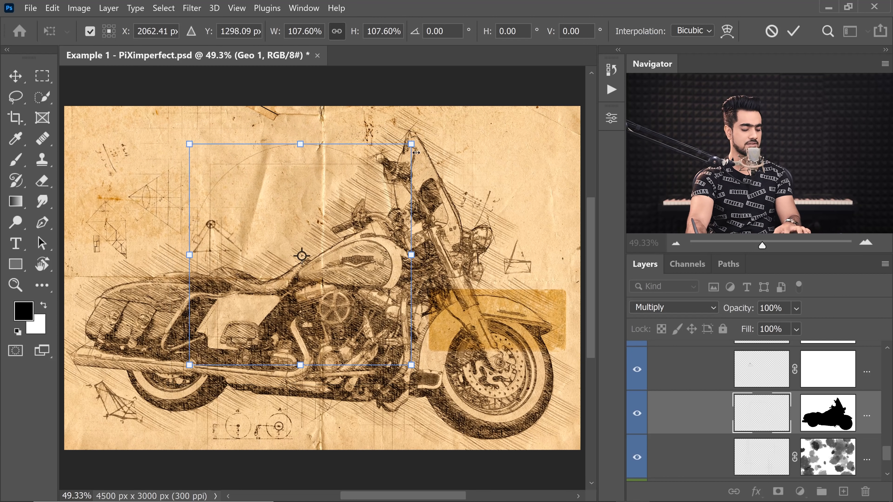
{"action": "key", "text": "Return"}
Make the Script Elements group visible and expand it.
{"action": "left_click_drag", "start_coordinate": [885, 453], "coordinate": [888, 413]}
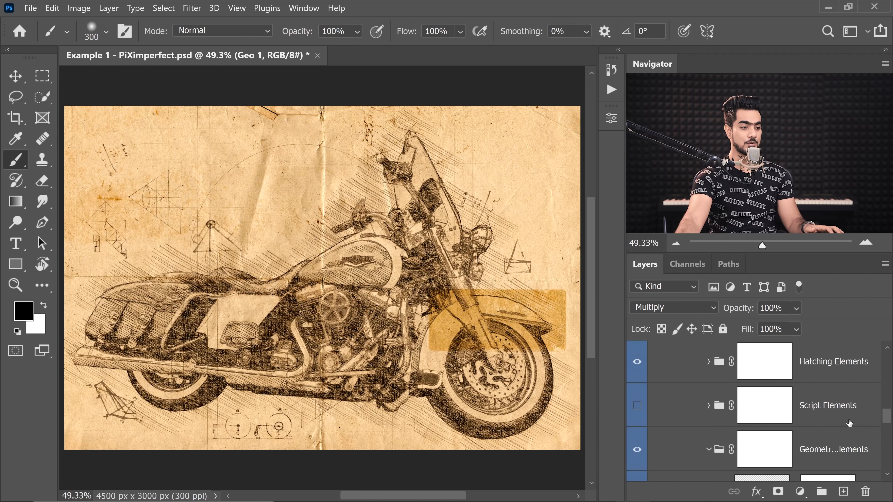
{"action": "left_click", "coordinate": [705, 453]}
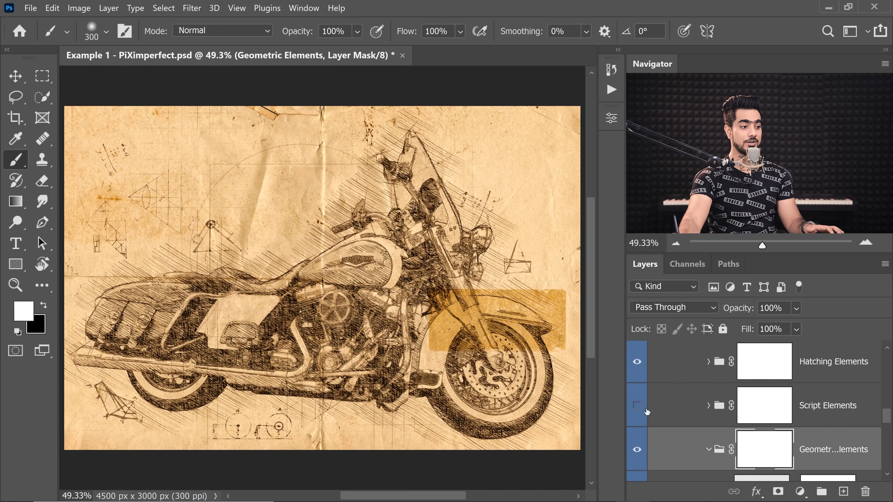
{"action": "left_click", "coordinate": [707, 409]}
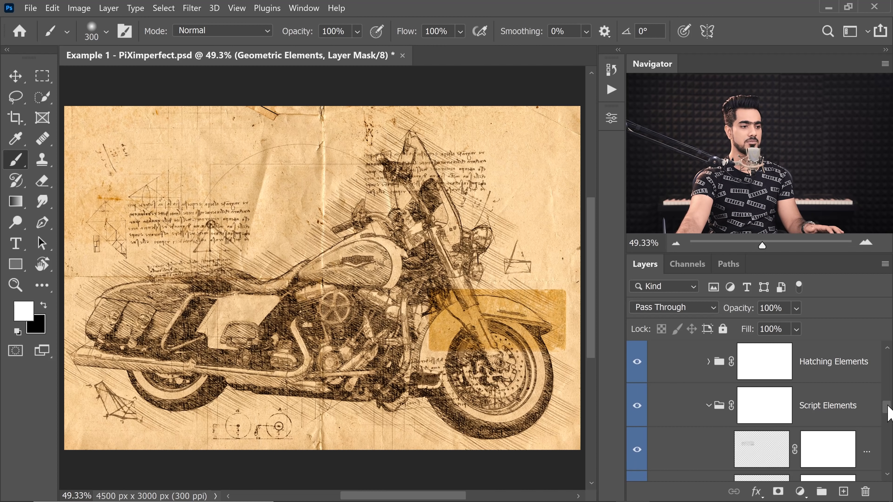
Move the Script 1 layer to the page's upper-right corner and enlarge it to 122.38%.
{"action": "left_click_drag", "start_coordinate": [887, 406], "coordinate": [887, 423]}
{"action": "left_click", "coordinate": [753, 407]}
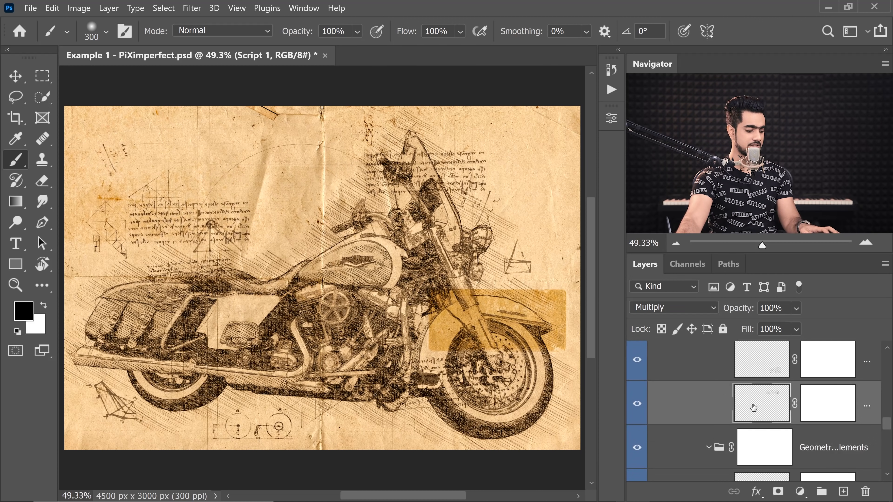
{"action": "key", "text": "ctrl+t"}
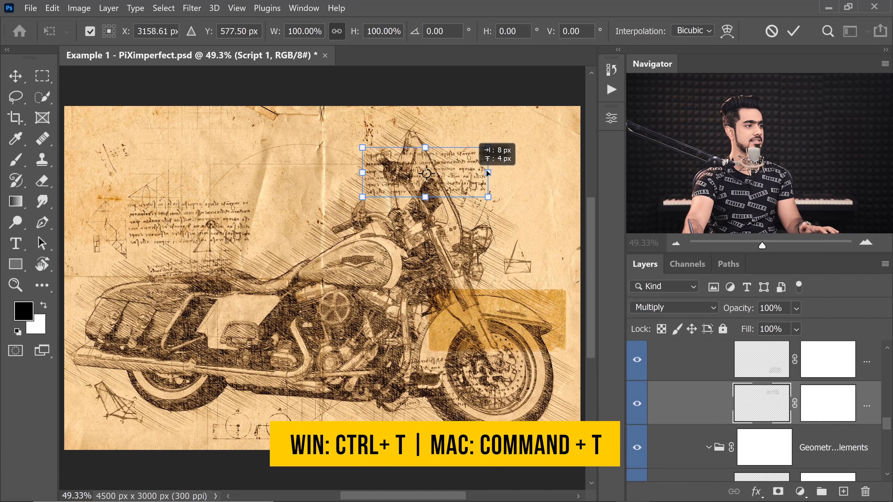
{"action": "left_click_drag", "start_coordinate": [487, 171], "coordinate": [532, 152]}
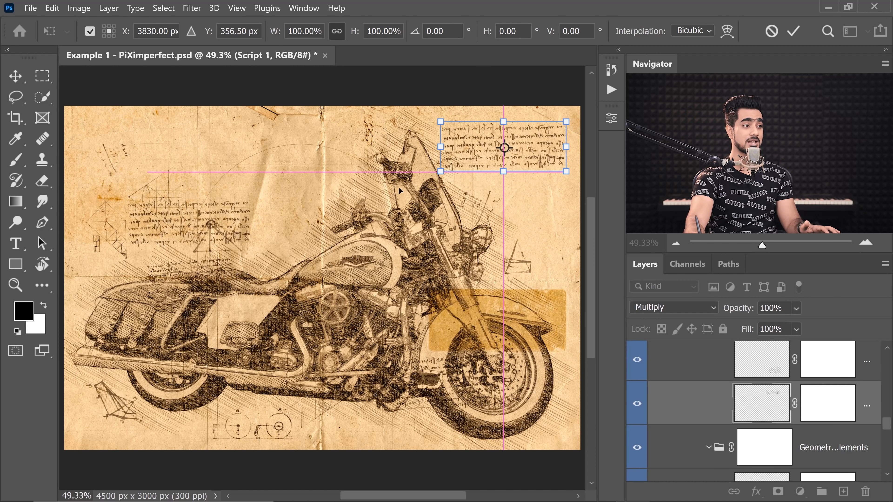
{"action": "left_click_drag", "start_coordinate": [440, 172], "coordinate": [430, 177]}
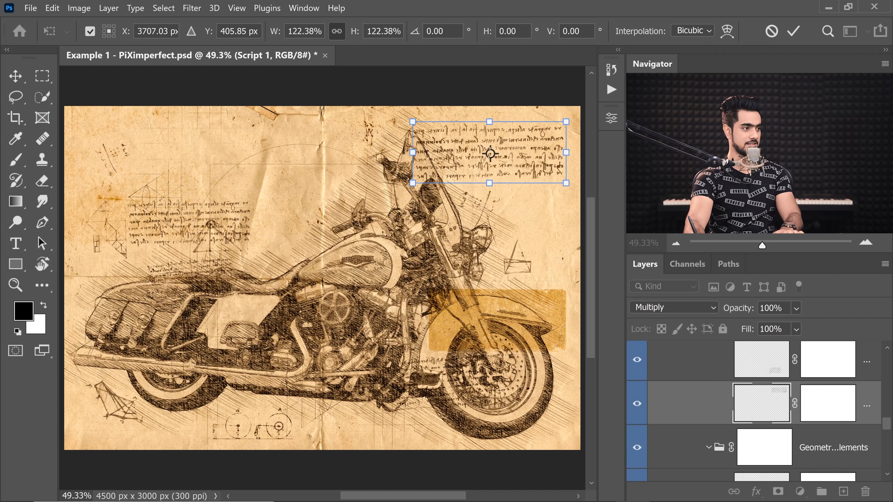
{"action": "key", "text": "Return"}
Move the Script 2 layer to the empty paper above the fuel tank, then hide that layer.
{"action": "left_click_drag", "start_coordinate": [480, 372], "coordinate": [329, 164]}
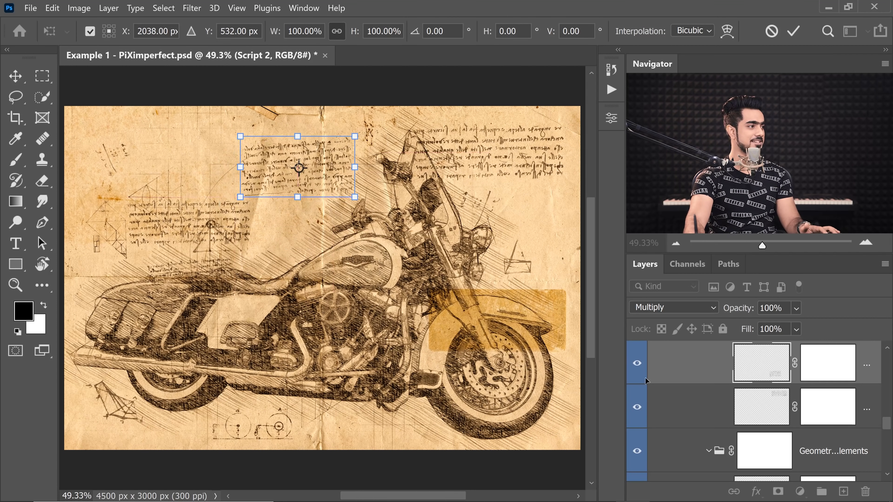
{"action": "key", "text": "Return"}
{"action": "left_click", "coordinate": [640, 366]}
Move the Script 3 layer from the seat to the page's lower-left corner, below the rear wheel.
{"action": "left_click_drag", "start_coordinate": [885, 425], "coordinate": [885, 416]}
{"action": "left_click", "coordinate": [680, 395]}
{"action": "key", "text": "ctrl+t"}
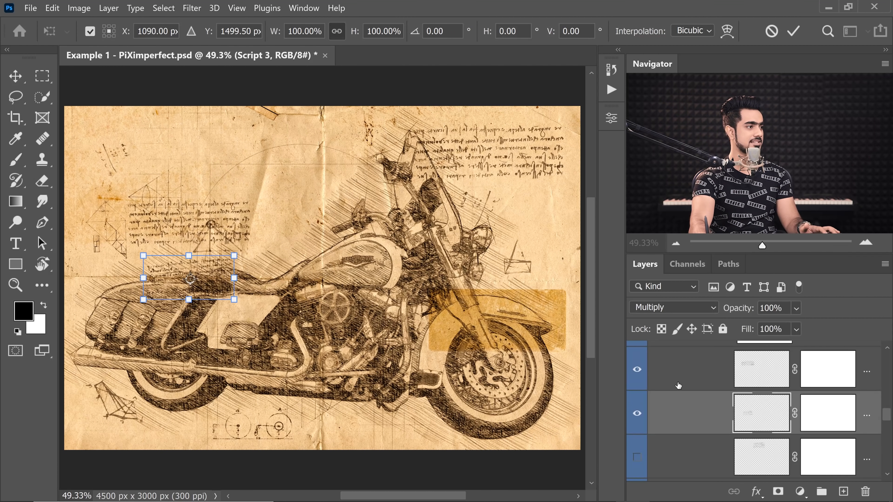
{"action": "mouse_move", "coordinate": [241, 255]}
{"action": "left_mouse_down"}
{"action": "mouse_move", "coordinate": [171, 395]}
{"action": "mouse_move", "coordinate": [207, 378]}
{"action": "left_mouse_up"}
{"action": "key", "text": "Return"}
Enlarge the Script 4 layer and shift it left above the saddlebags, with the Geo 2 triangle diagram moved to its right.
{"action": "left_click", "coordinate": [689, 369]}
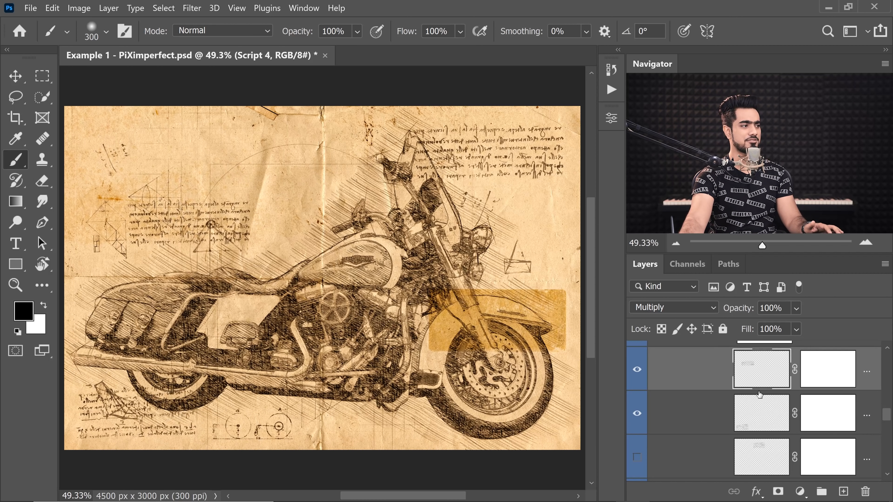
{"action": "key", "text": "ctrl+t"}
{"action": "mouse_move", "coordinate": [252, 197]}
{"action": "left_mouse_down"}
{"action": "mouse_move", "coordinate": [276, 188]}
{"action": "mouse_move", "coordinate": [266, 192]}
{"action": "left_mouse_up"}
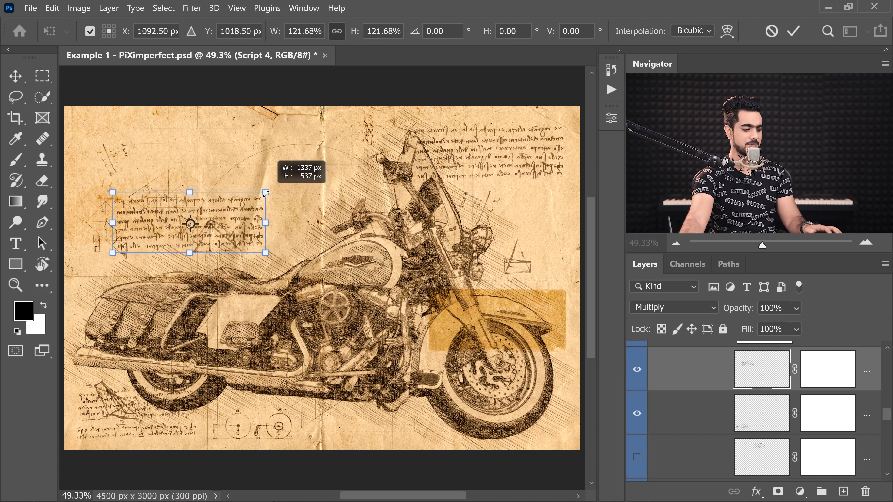
{"action": "left_click_drag", "start_coordinate": [231, 236], "coordinate": [279, 231]}
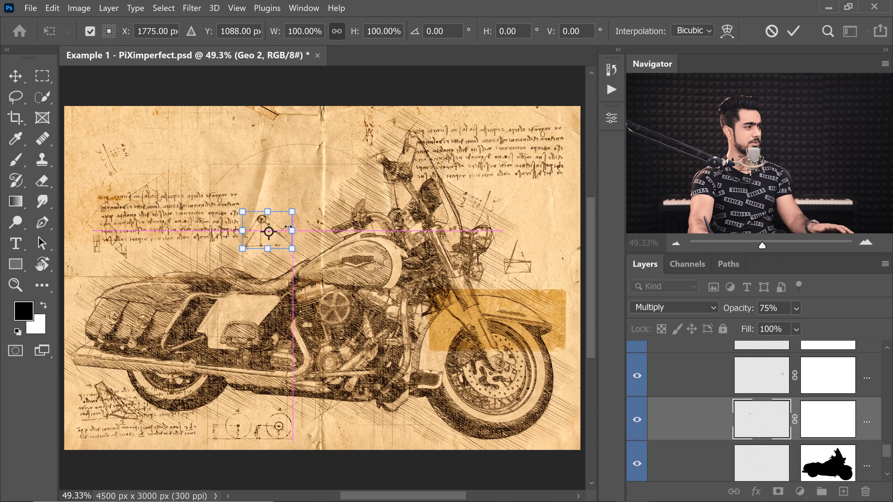
{"action": "key", "text": "Return"}
Move the triangle diagram geometry layer up so it sits above the script block on the page's left side.
{"action": "scroll", "coordinate": [717, 411], "scroll_direction": "down", "scroll_amount": 2}
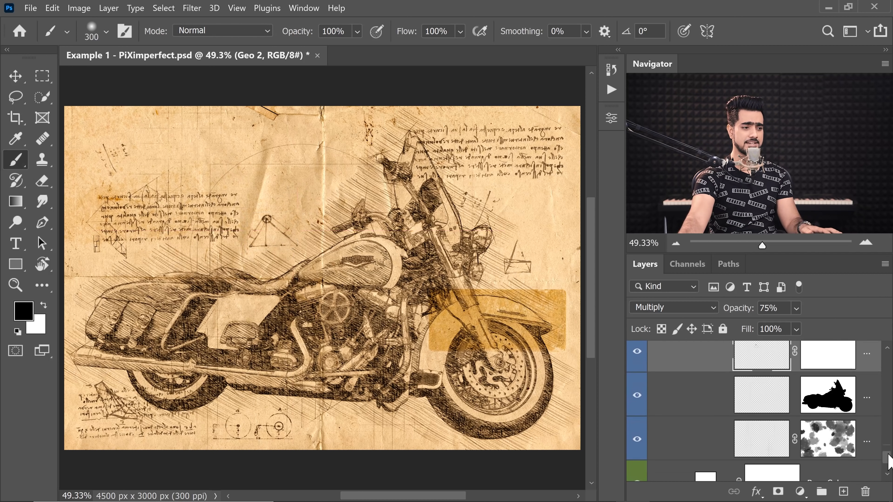
{"action": "scroll", "coordinate": [717, 411], "scroll_direction": "up", "scroll_amount": 5}
{"action": "left_click", "coordinate": [717, 411]}
{"action": "key", "text": "ctrl+t"}
{"action": "left_click_drag", "start_coordinate": [357, 243], "coordinate": [362, 193]}
{"action": "key", "text": "Return"}
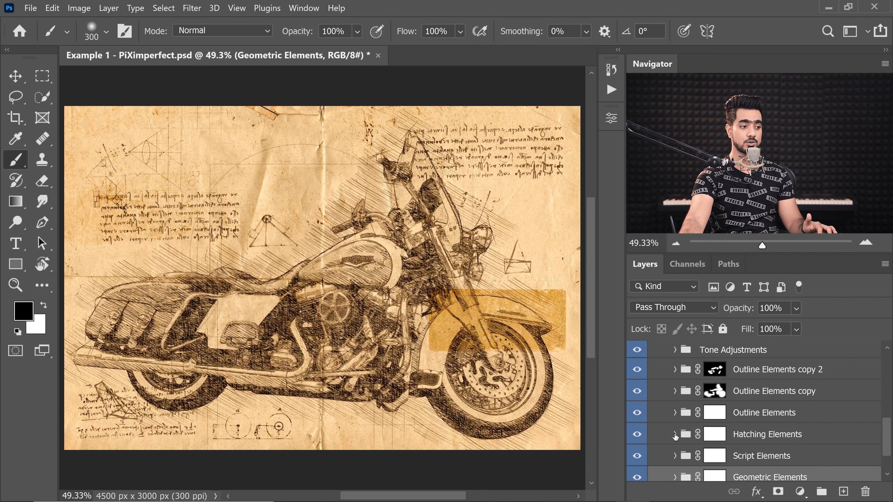
Expand the Hatching Elements group, look through its hatch layers, and collapse it again.
{"action": "left_click", "coordinate": [673, 435]}
{"action": "scroll", "coordinate": [887, 418], "scroll_direction": "down", "scroll_amount": 4}
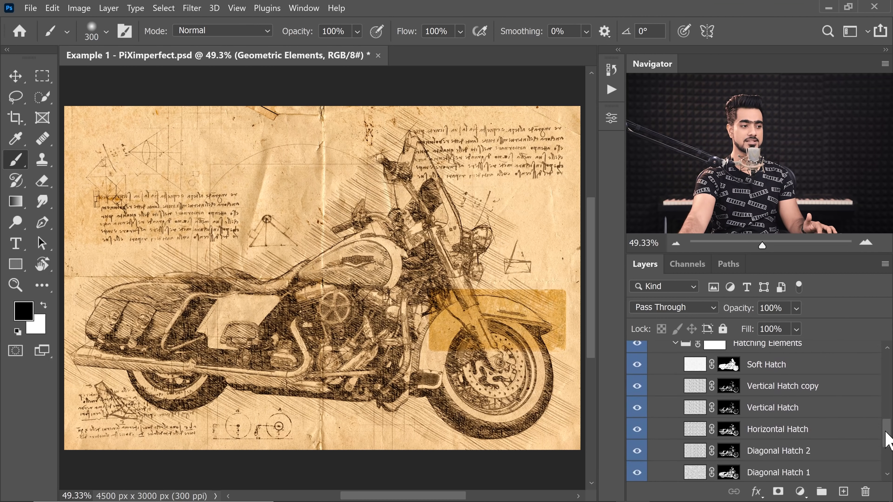
{"action": "scroll", "coordinate": [886, 422], "scroll_direction": "up", "scroll_amount": 3}
{"action": "scroll", "coordinate": [886, 422], "scroll_direction": "up", "scroll_amount": 3}
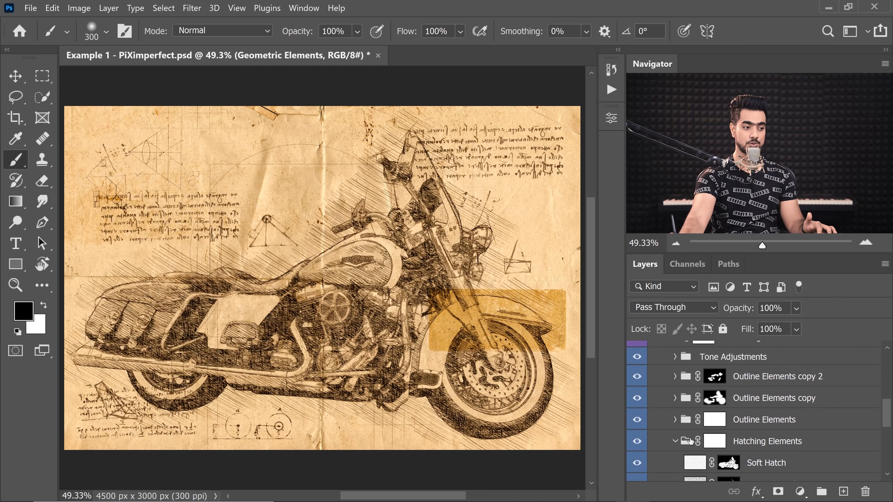
{"action": "left_click", "coordinate": [674, 442]}
{"action": "scroll", "coordinate": [889, 425], "scroll_direction": "up", "scroll_amount": 3}
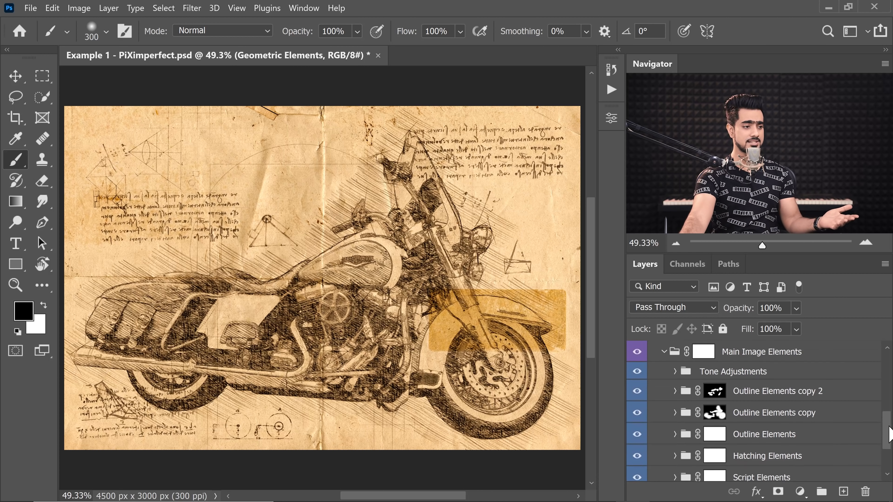
Try the layers of the 5 Pen Colors group on the sketch, leave only Pen Color 01 visible, and collapse the group.
{"action": "scroll", "coordinate": [889, 426], "scroll_direction": "up", "scroll_amount": 2}
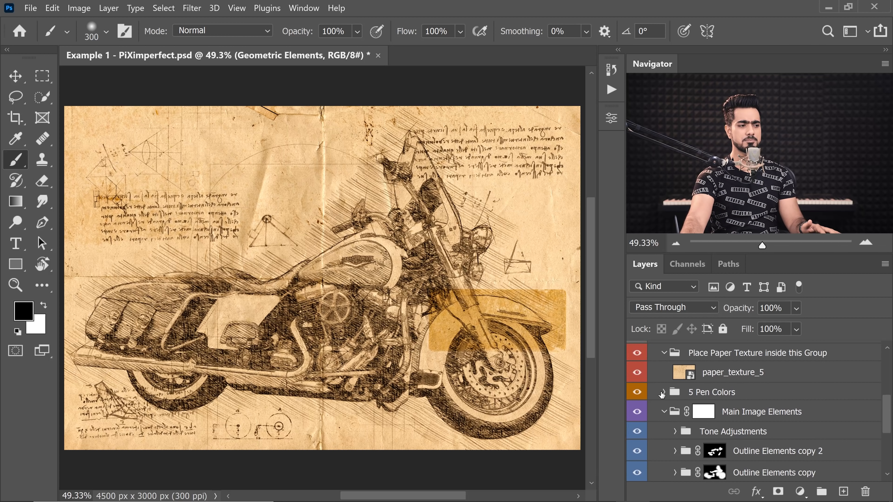
{"action": "left_click", "coordinate": [662, 392]}
{"action": "scroll", "coordinate": [888, 409], "scroll_direction": "down", "scroll_amount": 3}
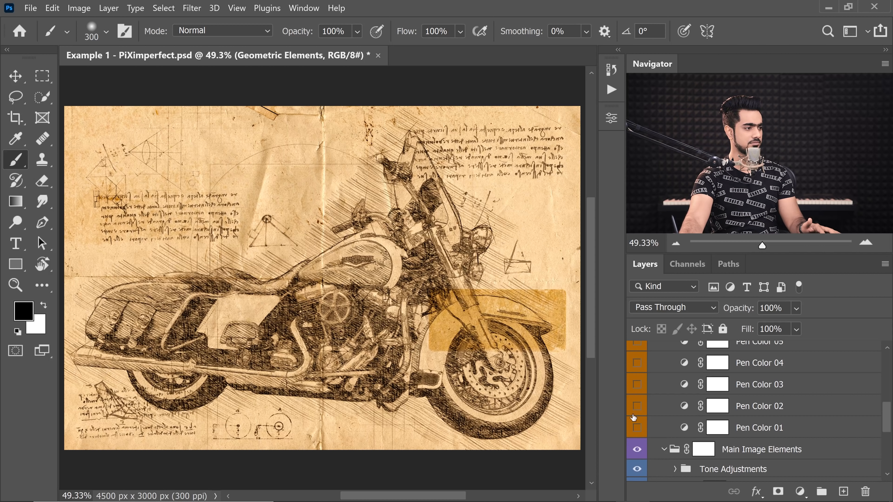
{"action": "left_click_drag", "start_coordinate": [634, 415], "coordinate": [636, 428]}
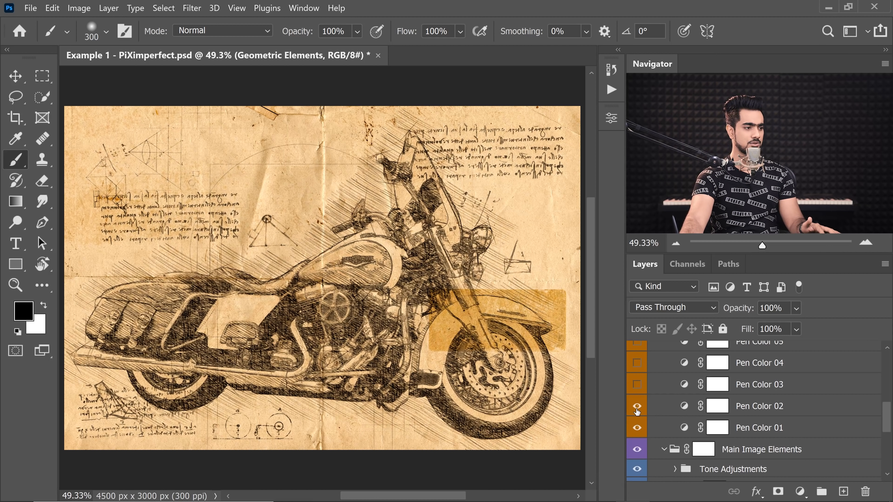
{"action": "left_click", "coordinate": [638, 387], "text": "alt"}
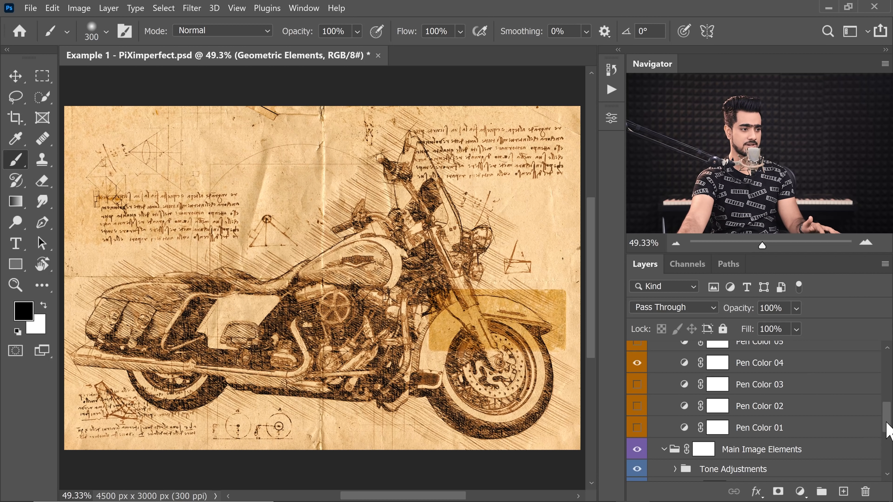
{"action": "scroll", "coordinate": [884, 419], "scroll_direction": "up", "scroll_amount": 2}
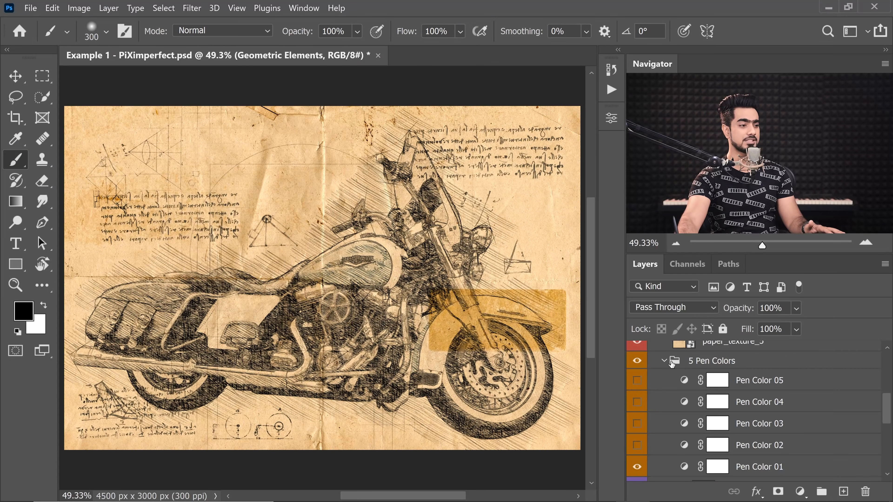
{"action": "left_click", "coordinate": [665, 361]}
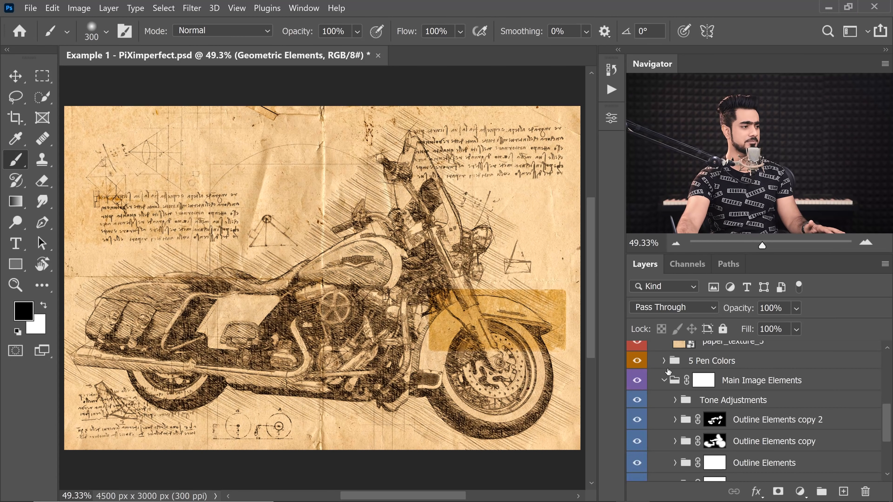
Scale the paper_texture_5 layer up to about 183% and offset it so the darker paper patch reaches the page's right edge.
{"action": "scroll", "coordinate": [843, 412], "scroll_direction": "up", "scroll_amount": 2}
{"action": "left_click", "coordinate": [776, 387]}
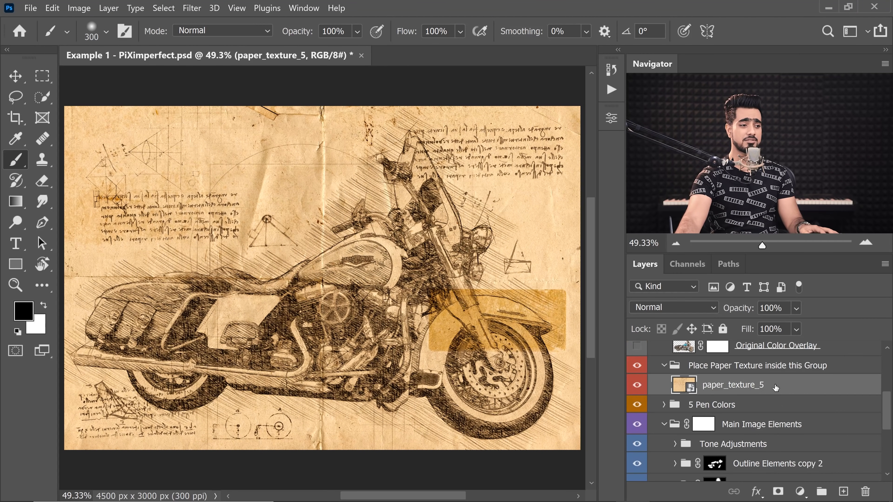
{"action": "key", "text": "ctrl+t"}
{"action": "key", "text": "ctrl+0"}
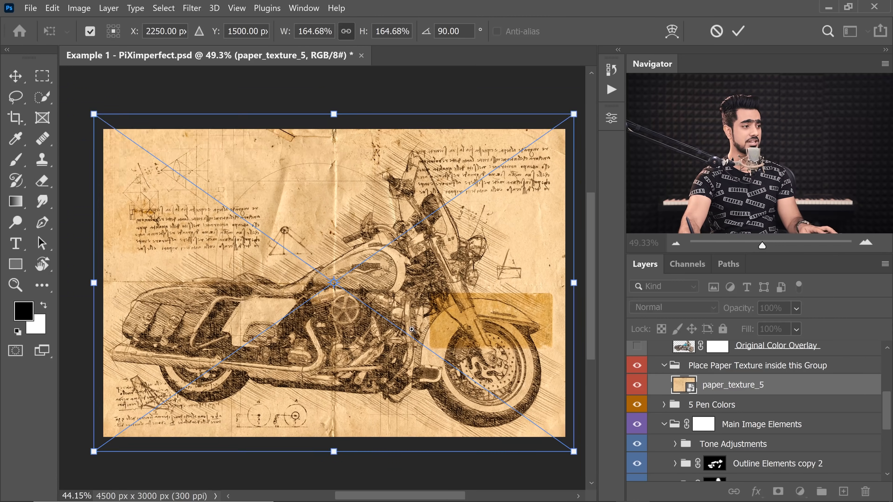
{"action": "left_click_drag", "start_coordinate": [552, 438], "coordinate": [580, 431]}
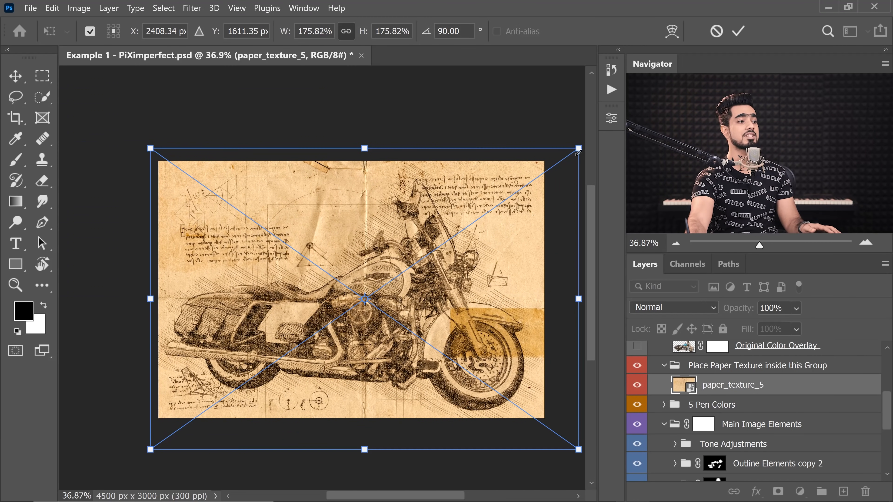
{"action": "left_click_drag", "start_coordinate": [578, 148], "coordinate": [583, 135]}
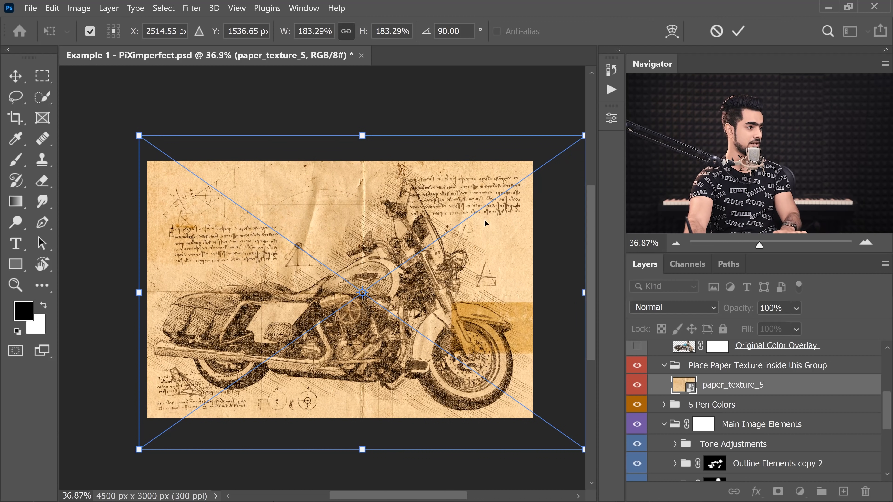
{"action": "key", "text": "Return"}
{"action": "key", "text": "b"}
{"action": "scroll", "coordinate": [463, 211], "scroll_direction": "up", "scroll_amount": 2}
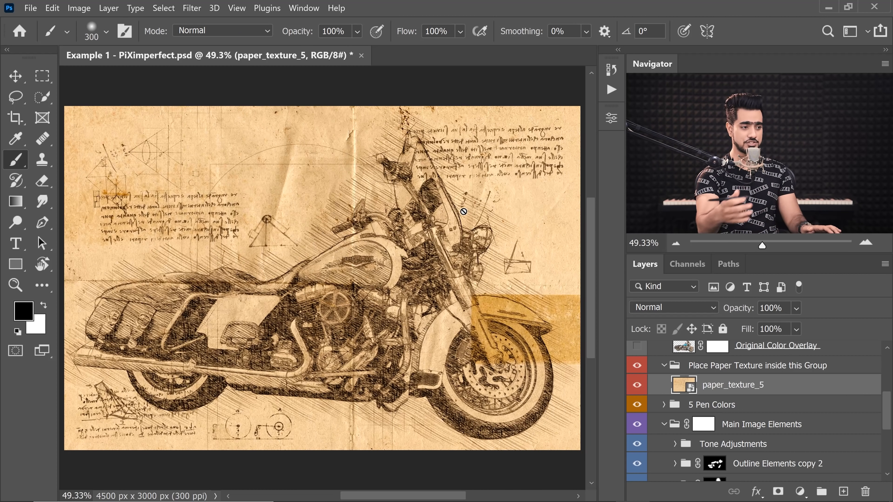
Expand the Overall Adjustments group and look at its Overall Levels and Overall Brightness/Contrast layers.
{"action": "left_click_drag", "start_coordinate": [886, 411], "coordinate": [888, 373]}
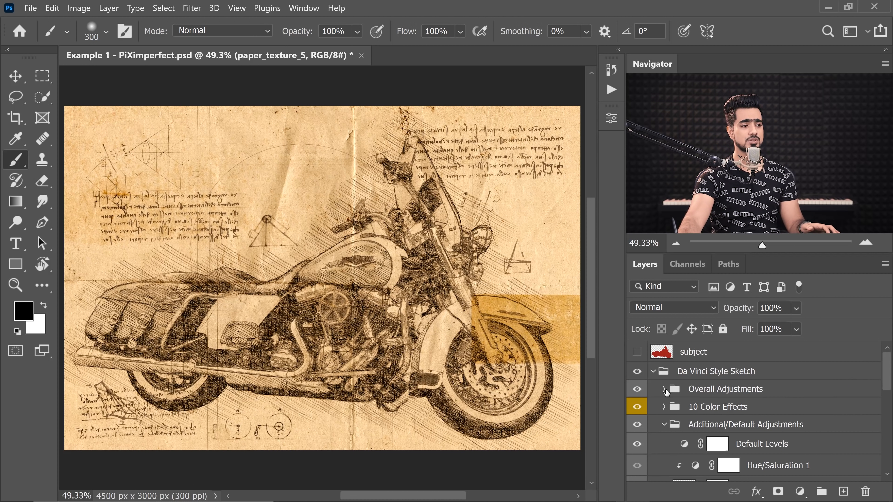
{"action": "left_click", "coordinate": [664, 389]}
{"action": "left_click_drag", "start_coordinate": [888, 384], "coordinate": [887, 389]}
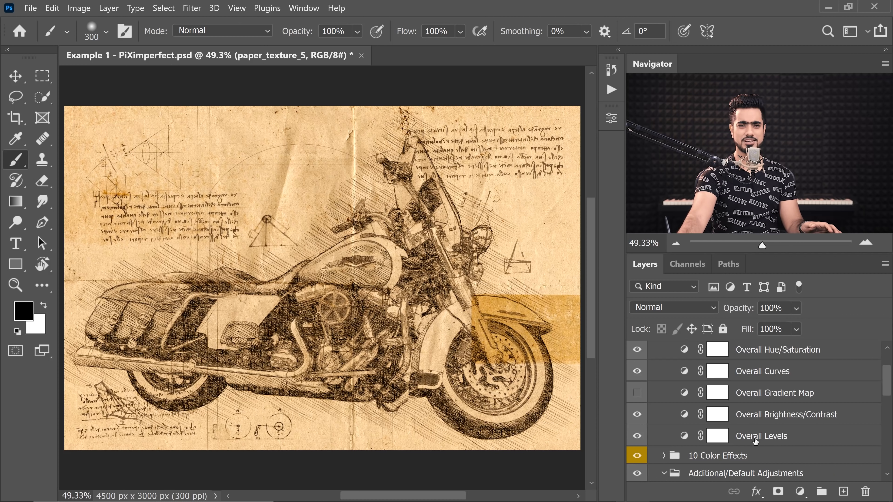
{"action": "double_click", "coordinate": [684, 436]}
{"action": "left_click", "coordinate": [682, 412]}
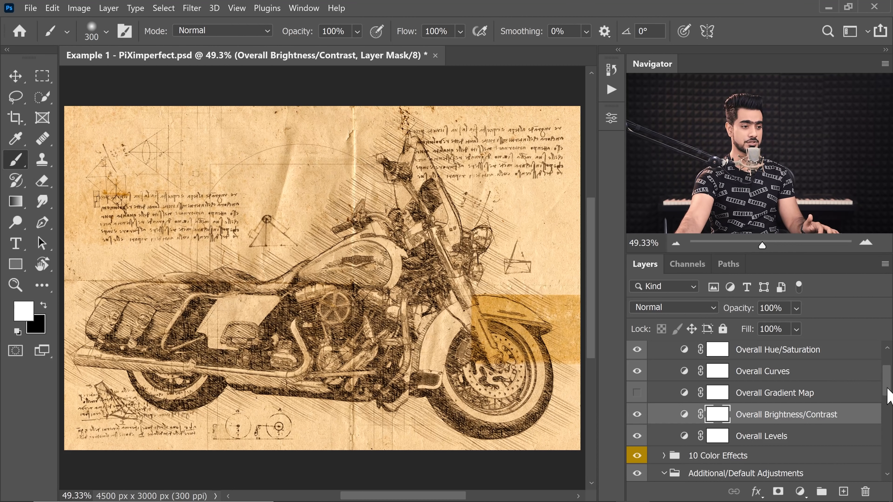
Expand the 10 Color Effects group and preview several of its color effects, starting from Color Effect 01, on the sketch.
{"action": "scroll", "coordinate": [740, 388], "scroll_direction": "down", "scroll_amount": 3}
{"action": "left_click", "coordinate": [663, 373]}
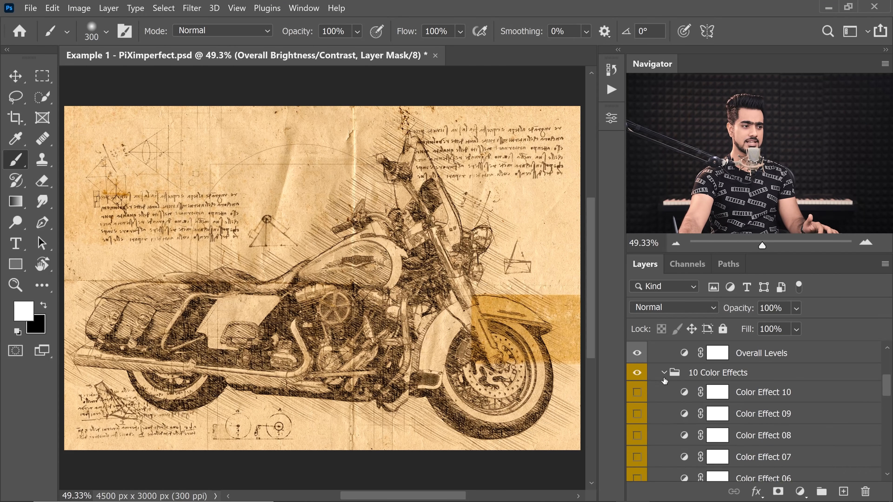
{"action": "left_click_drag", "start_coordinate": [886, 384], "coordinate": [886, 405]}
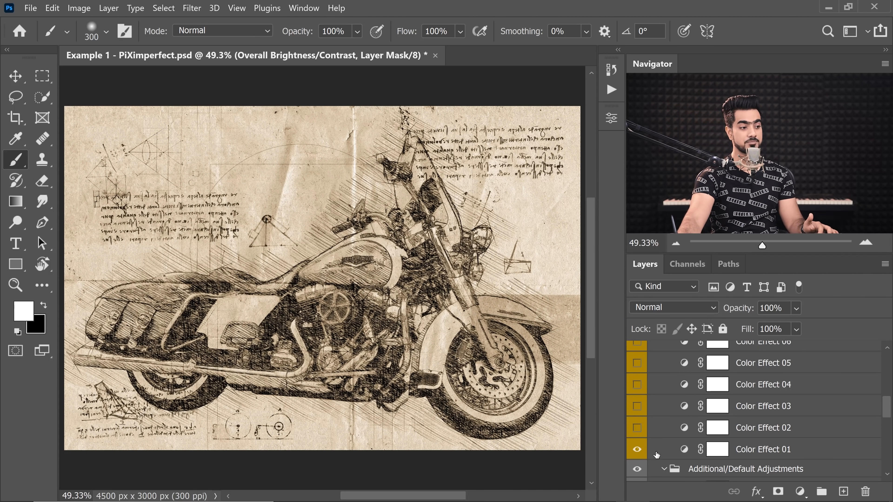
{"action": "left_click", "coordinate": [637, 432]}
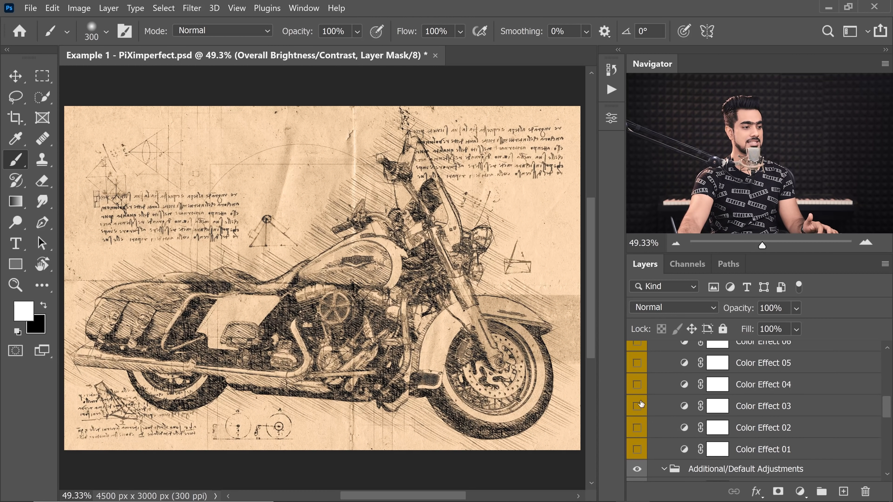
{"action": "left_click", "coordinate": [637, 386]}
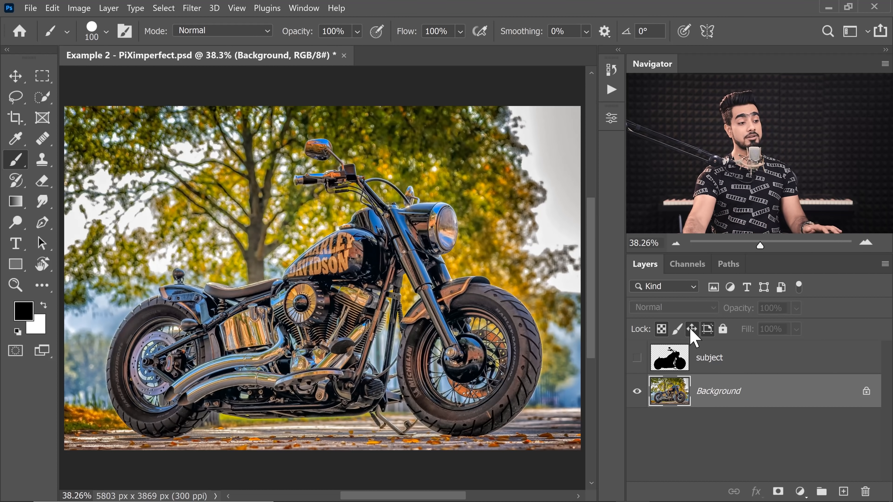
In the Example 2 document, show and select the subject layer and run the Da Vinci Sketch action on it.
{"action": "left_click", "coordinate": [717, 355]}
{"action": "left_click", "coordinate": [637, 357]}
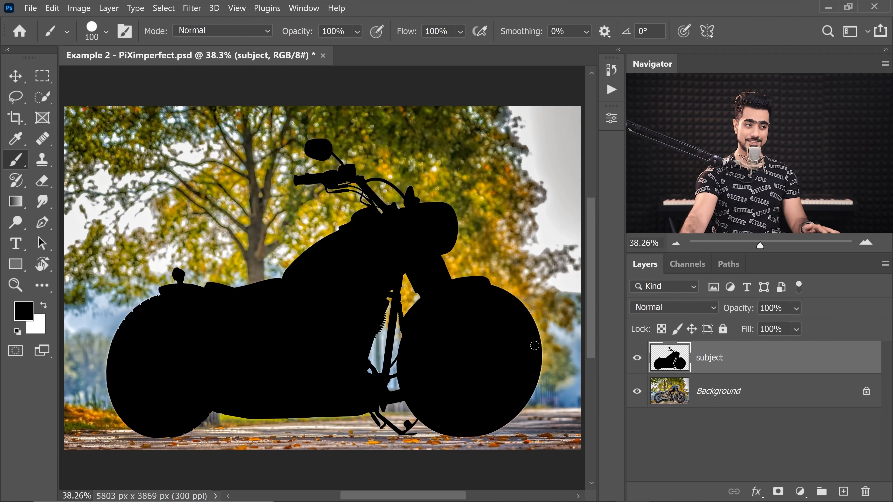
{"action": "left_click", "coordinate": [611, 89]}
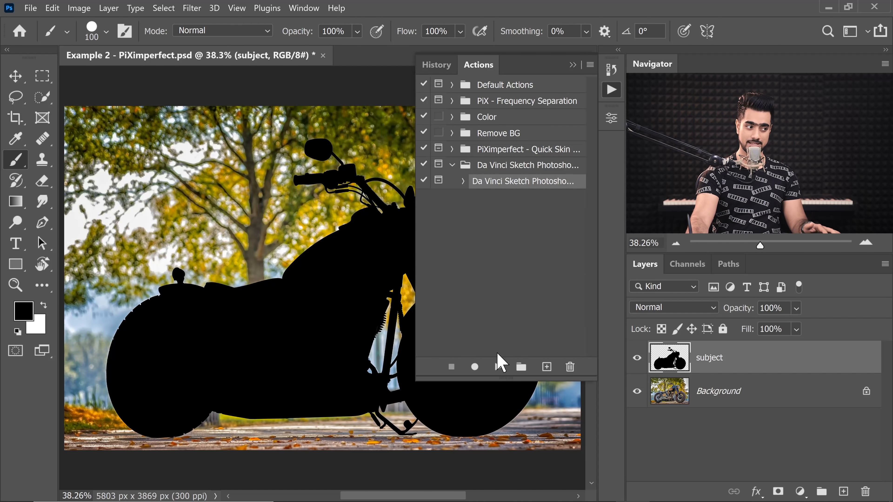
{"action": "left_click", "coordinate": [498, 367]}
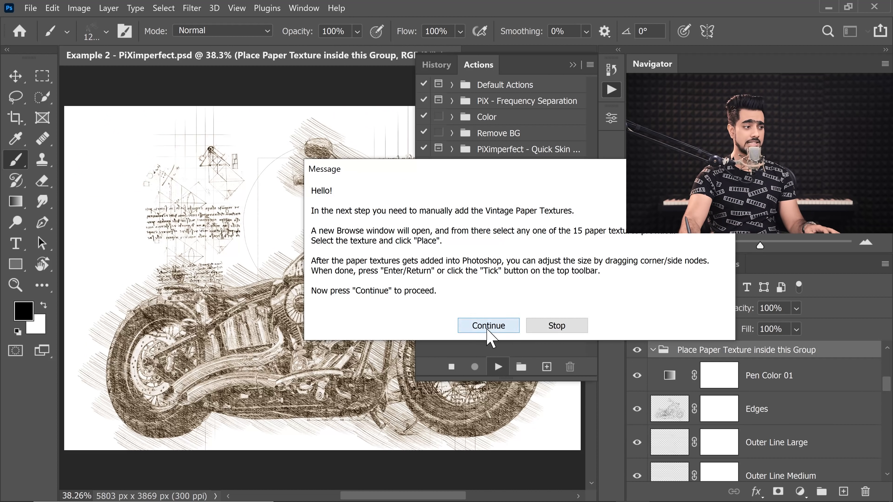
Continue the action at the paper texture prompt and place paper_texture_7.jpg as the sketch's background paper.
{"action": "left_click", "coordinate": [489, 326]}
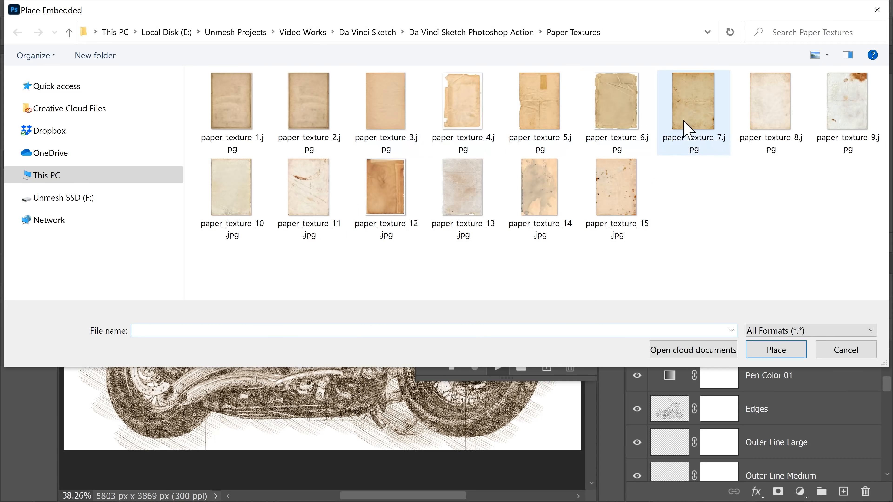
{"action": "left_click", "coordinate": [688, 129]}
{"action": "left_click", "coordinate": [769, 349]}
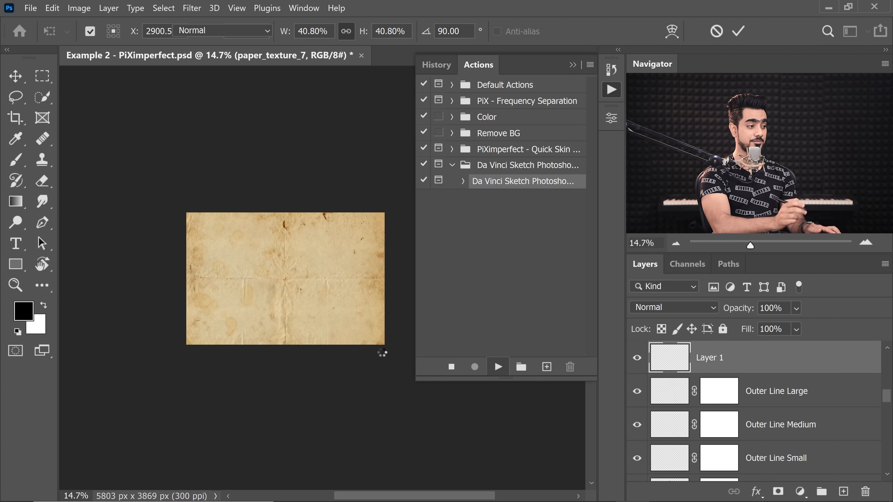
Hide the Script Elements and Geometric Elements groups so only the motorcycle sketch remains on the paper.
{"action": "left_click", "coordinate": [572, 66]}
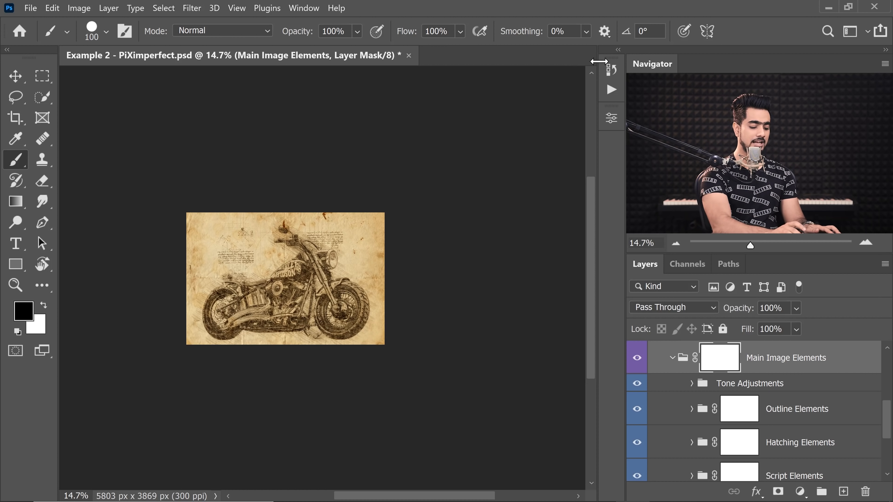
{"action": "key", "text": "ctrl+0"}
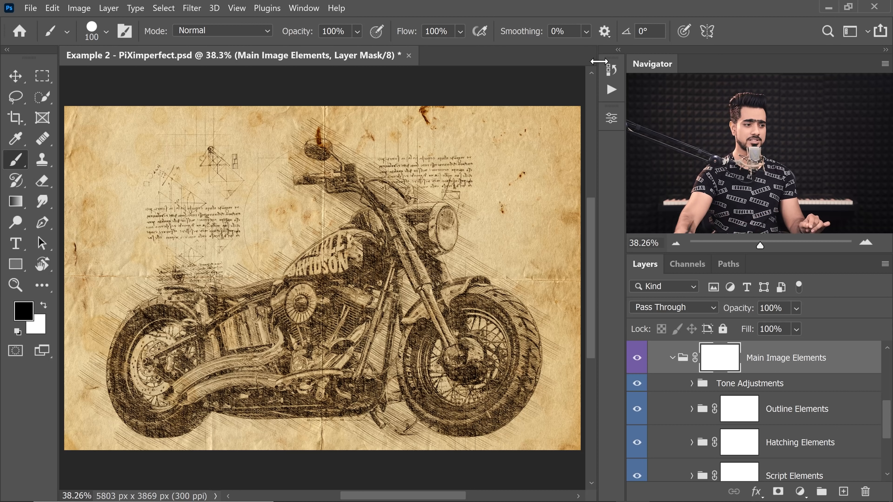
{"action": "left_click_drag", "start_coordinate": [887, 414], "coordinate": [887, 435]}
{"action": "left_click", "coordinate": [637, 437]}
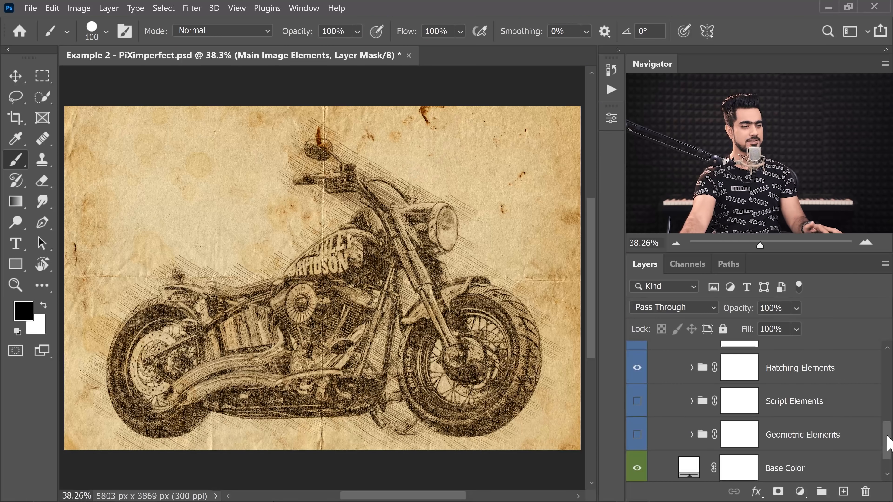
Collapse the Da Vinci Style Sketch group and delete it, leaving the original photo and the subject layer.
{"action": "mouse_move", "coordinate": [886, 442]}
{"action": "left_mouse_down"}
{"action": "mouse_move", "coordinate": [889, 367]}
{"action": "mouse_move", "coordinate": [877, 470]}
{"action": "mouse_move", "coordinate": [881, 367]}
{"action": "left_mouse_up"}
{"action": "left_click", "coordinate": [741, 362]}
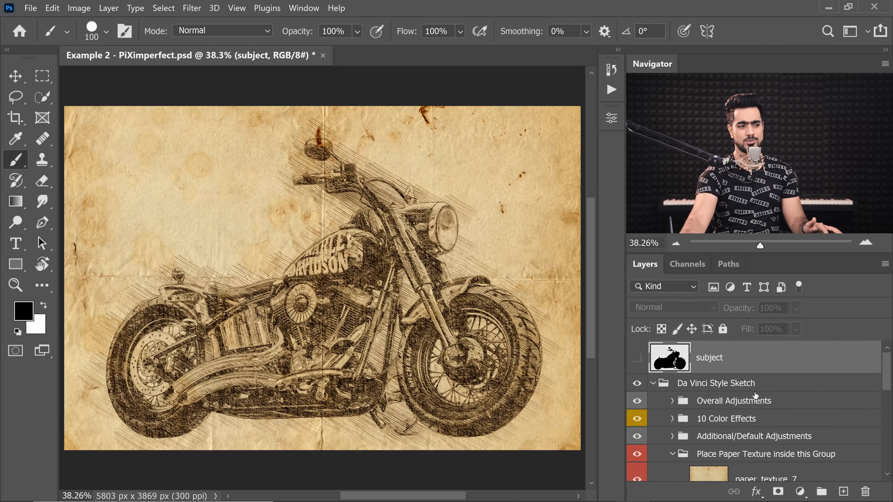
{"action": "left_click", "coordinate": [662, 384]}
{"action": "left_click", "coordinate": [652, 385]}
{"action": "mouse_move", "coordinate": [661, 384]}
{"action": "left_mouse_down"}
{"action": "mouse_move", "coordinate": [791, 469]}
{"action": "mouse_move", "coordinate": [865, 488]}
{"action": "left_mouse_up"}
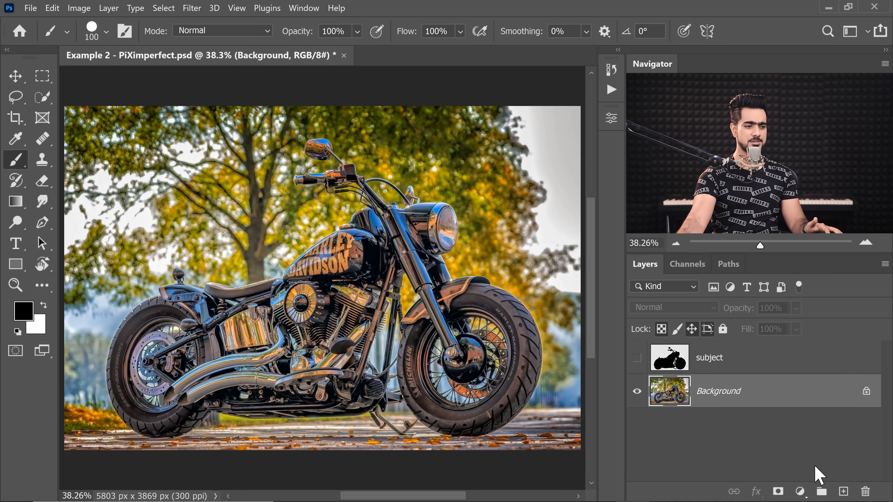
Add a Curves adjustment above the Background, raise the RGB curve's midtones strongly, and invert its mask to black.
{"action": "left_click", "coordinate": [800, 492]}
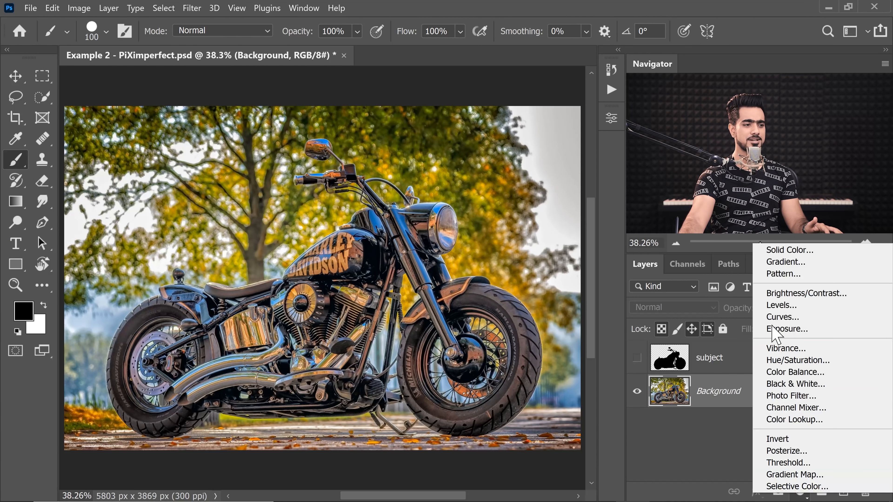
{"action": "left_click", "coordinate": [795, 317]}
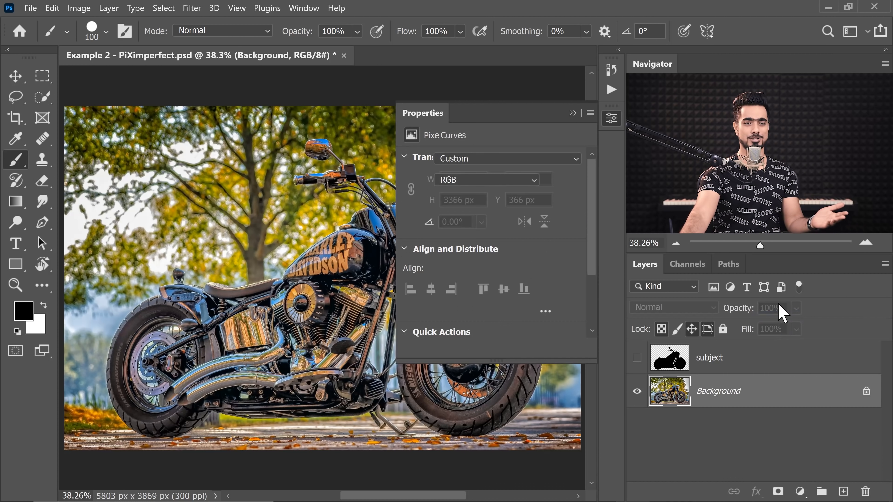
{"action": "left_click_drag", "start_coordinate": [506, 262], "coordinate": [486, 240]}
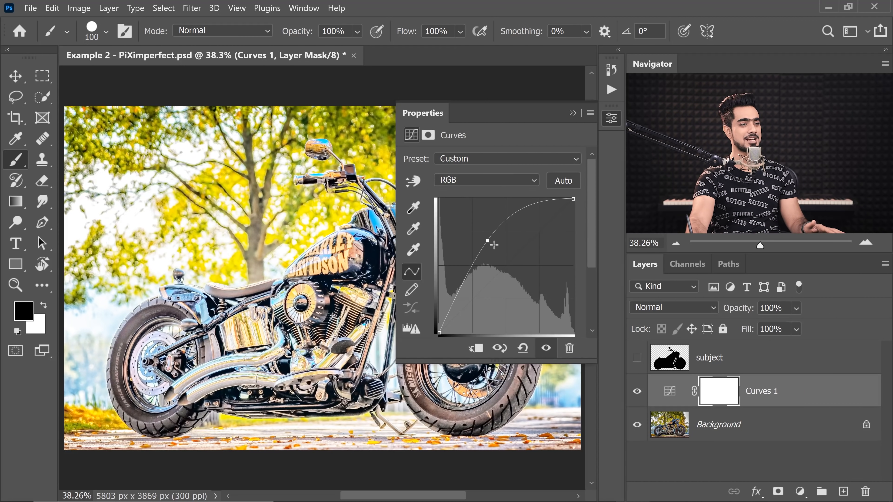
{"action": "left_click", "coordinate": [572, 113]}
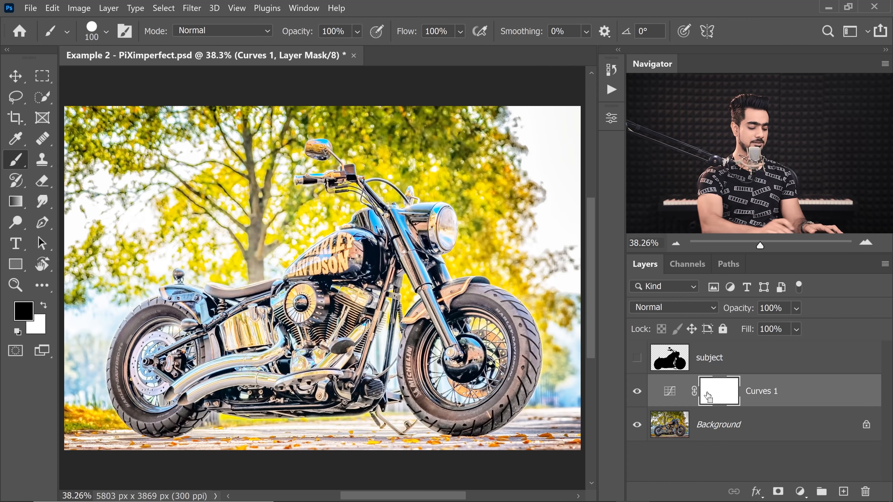
{"action": "key", "text": "ctrl+i"}
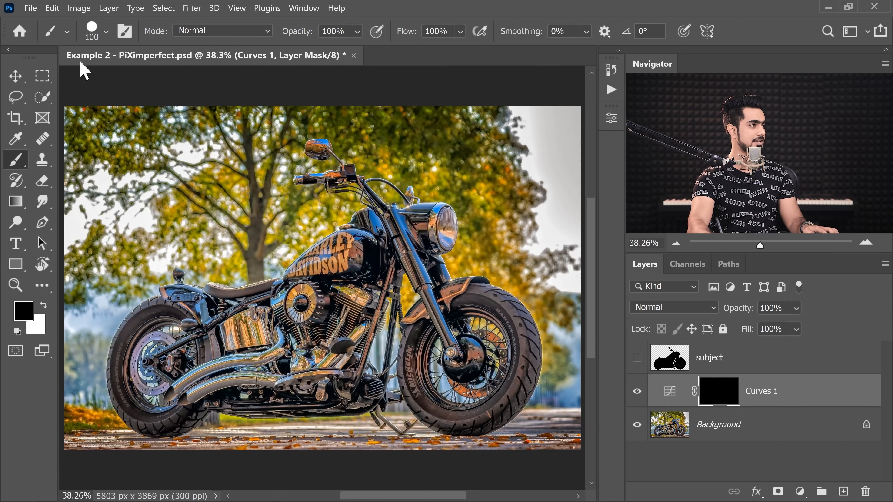
Paint white with a soft round brush of size 400 on the Curves mask over the motorcycle's dark engine area.
{"action": "left_click", "coordinate": [106, 32]}
{"action": "left_click", "coordinate": [101, 180]}
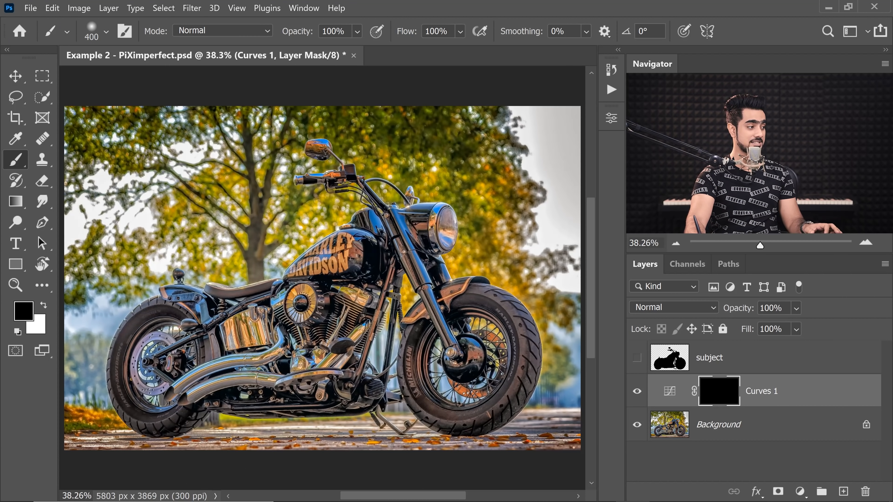
{"action": "key", "text": "x"}
{"action": "mouse_move", "coordinate": [327, 292]}
{"action": "left_mouse_down"}
{"action": "mouse_move", "coordinate": [277, 368]}
{"action": "mouse_move", "coordinate": [292, 371]}
{"action": "mouse_move", "coordinate": [277, 372]}
{"action": "mouse_move", "coordinate": [246, 328]}
{"action": "left_mouse_up"}
{"action": "key", "text": "x"}
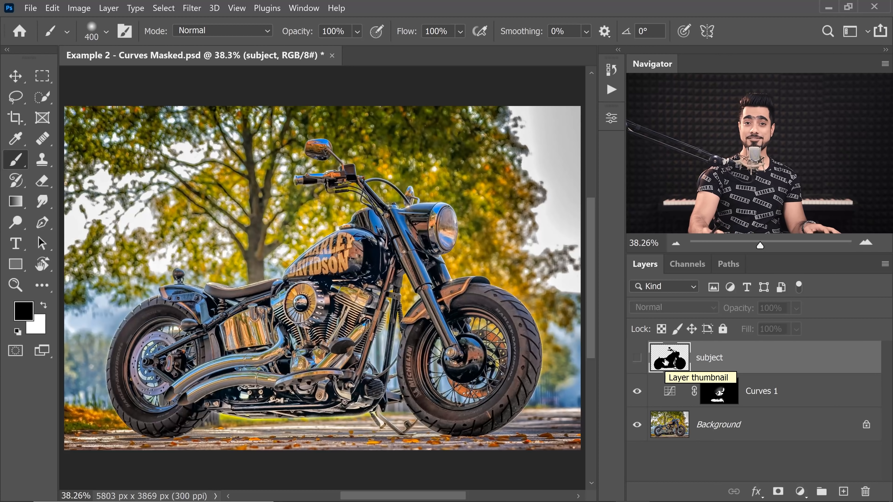
Examine the painted Curves 1 mask on its own and compare the photo with and without the adjustment.
{"action": "left_click", "coordinate": [717, 395], "text": "alt"}
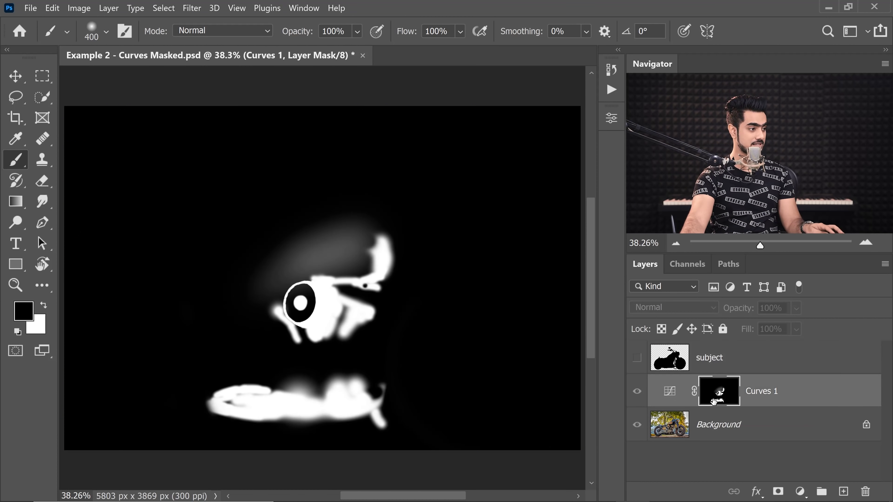
{"action": "left_click", "coordinate": [717, 397], "text": "alt"}
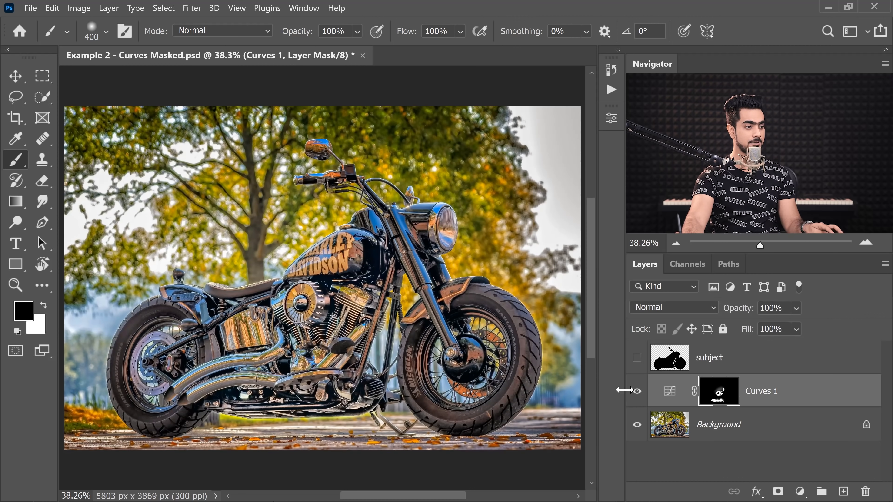
{"action": "left_click", "coordinate": [637, 391]}
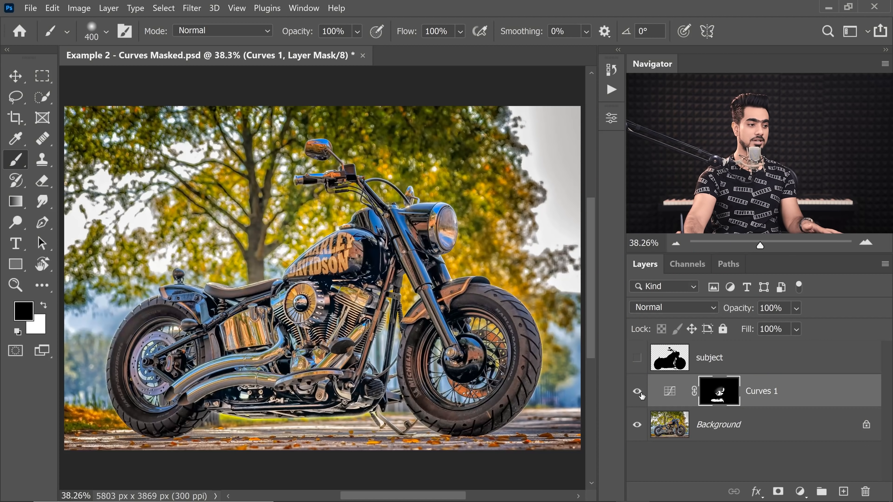
Make the subject layer visible over the photo and select the Curves 1 layer.
{"action": "left_click", "coordinate": [689, 367]}
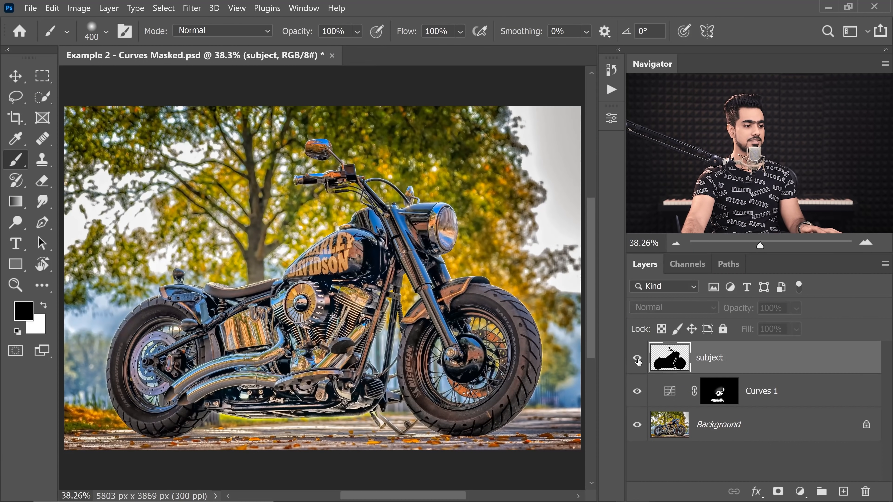
{"action": "left_click", "coordinate": [638, 359]}
{"action": "left_click", "coordinate": [637, 359]}
{"action": "left_click", "coordinate": [637, 358]}
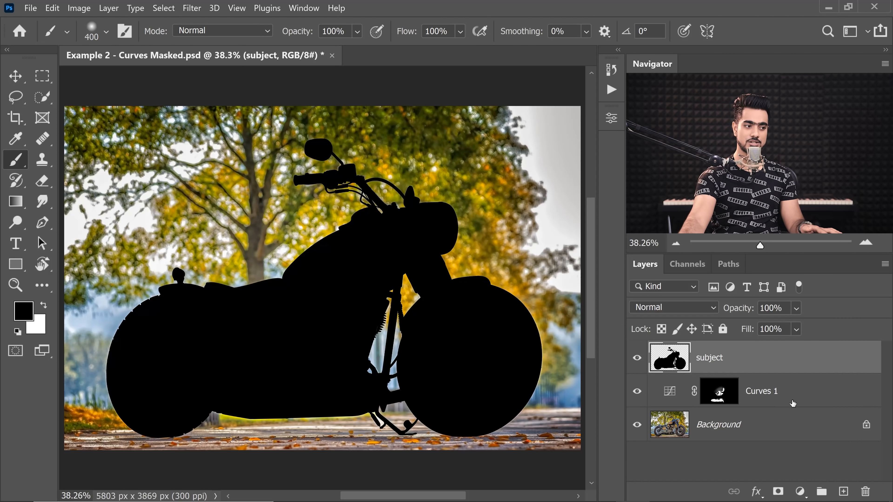
{"action": "left_click", "coordinate": [770, 401]}
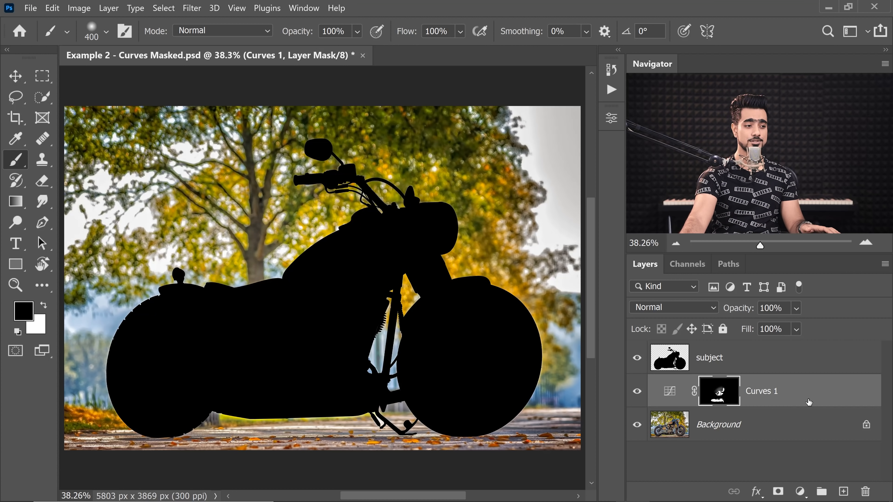
Merge the Curves 1 adjustment layer with the Background layer.
{"action": "left_click", "coordinate": [810, 433], "text": "ctrl"}
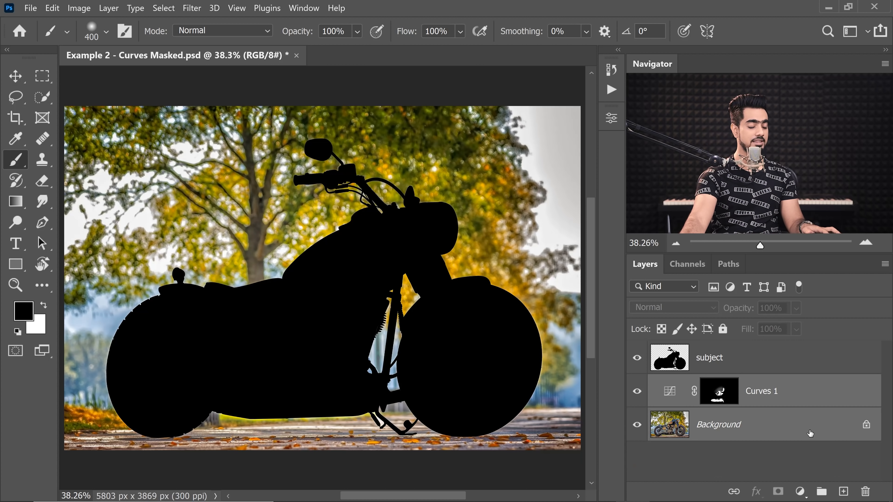
{"action": "key", "text": "ctrl+e"}
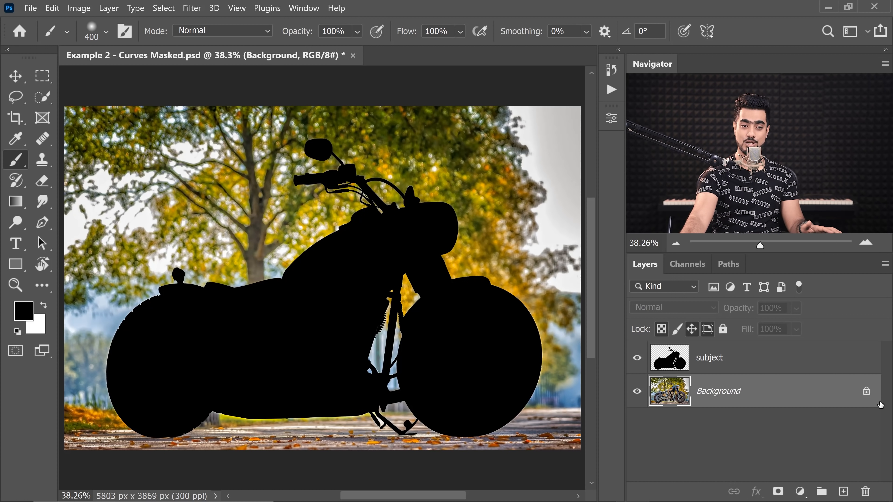
{"action": "left_click", "coordinate": [114, 10]}
{"action": "mouse_move", "coordinate": [142, 24]}
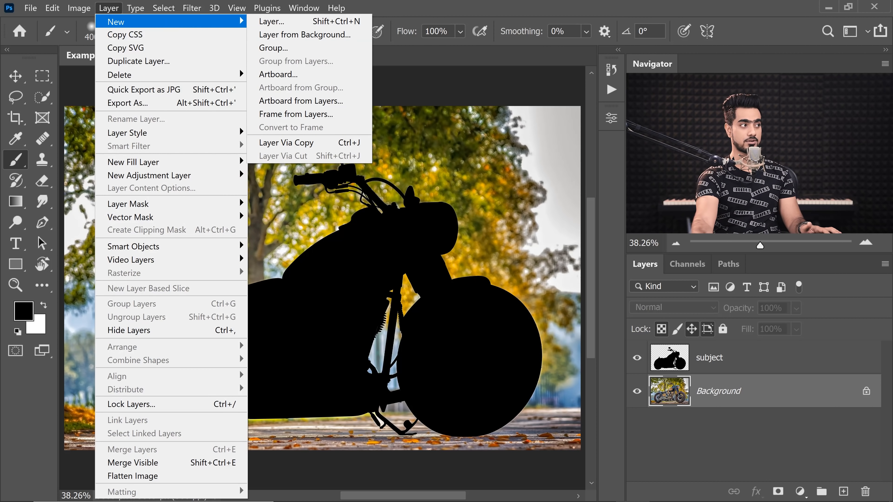
{"action": "left_click", "coordinate": [794, 400]}
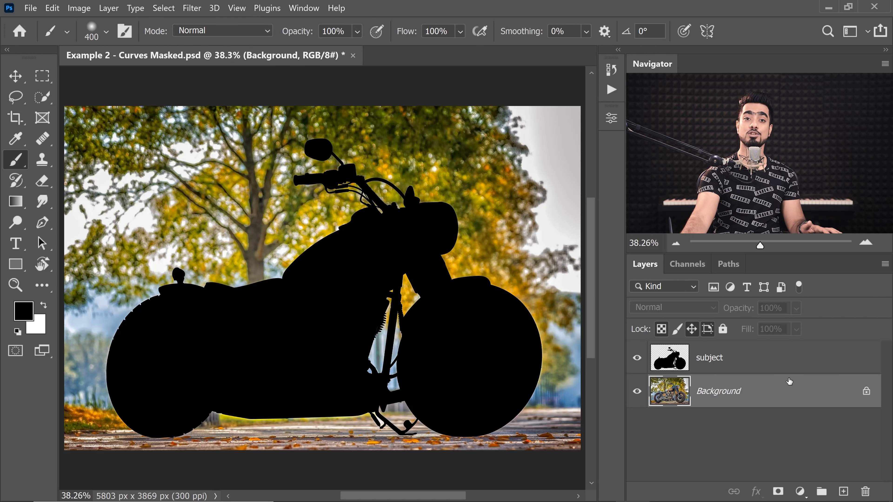
Run the Da Vinci Sketch action with the subject layer selected, close its completion message and fit the sketch in view.
{"action": "left_click", "coordinate": [753, 372]}
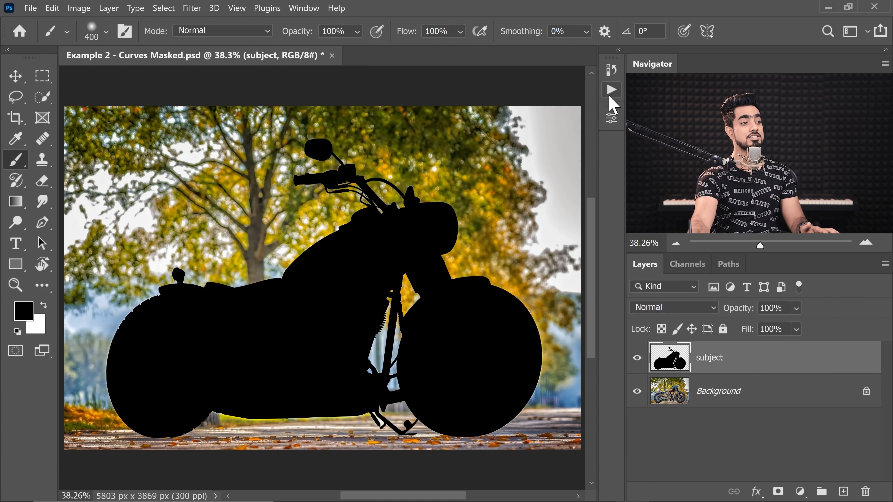
{"action": "left_click", "coordinate": [611, 90]}
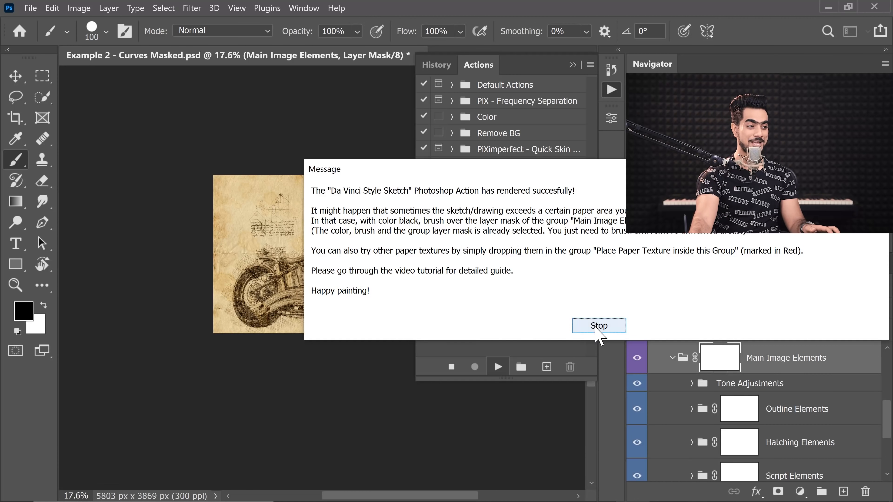
{"action": "left_click", "coordinate": [597, 327]}
{"action": "left_click", "coordinate": [573, 65]}
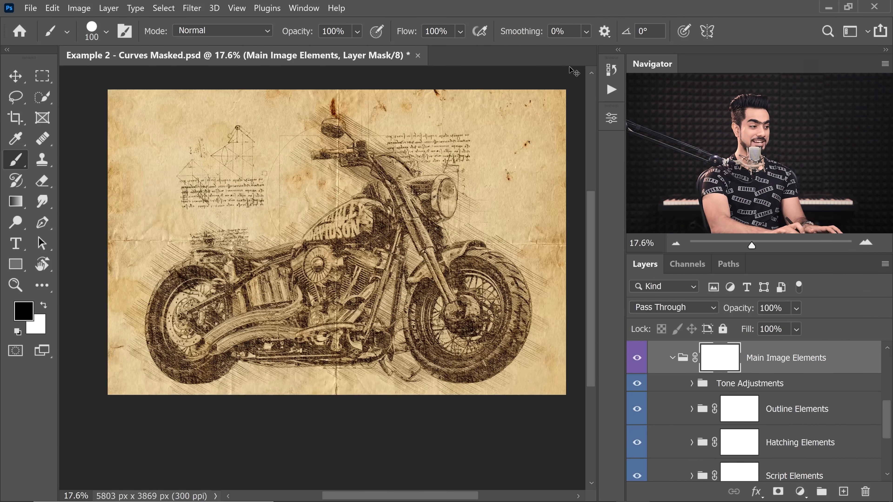
{"action": "key", "text": "ctrl+0"}
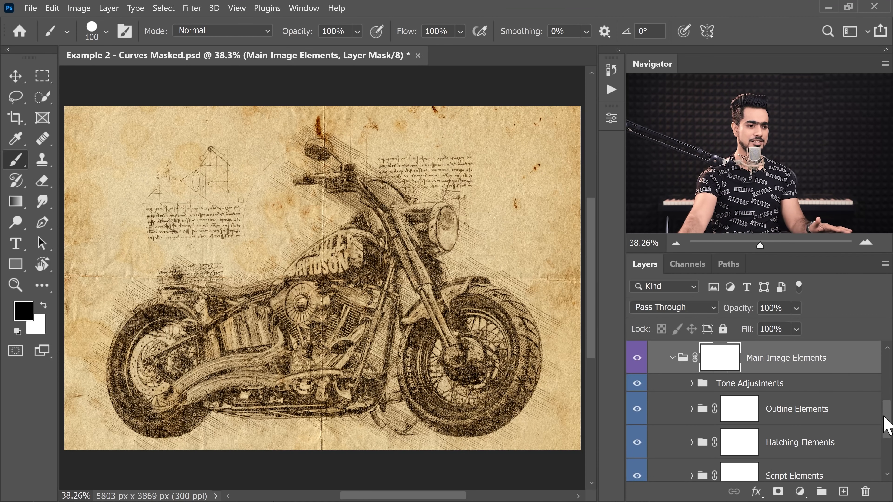
Hide the Script Elements and Geometric Elements groups and inspect the sketched engine and tank up close.
{"action": "left_click_drag", "start_coordinate": [884, 424], "coordinate": [886, 440]}
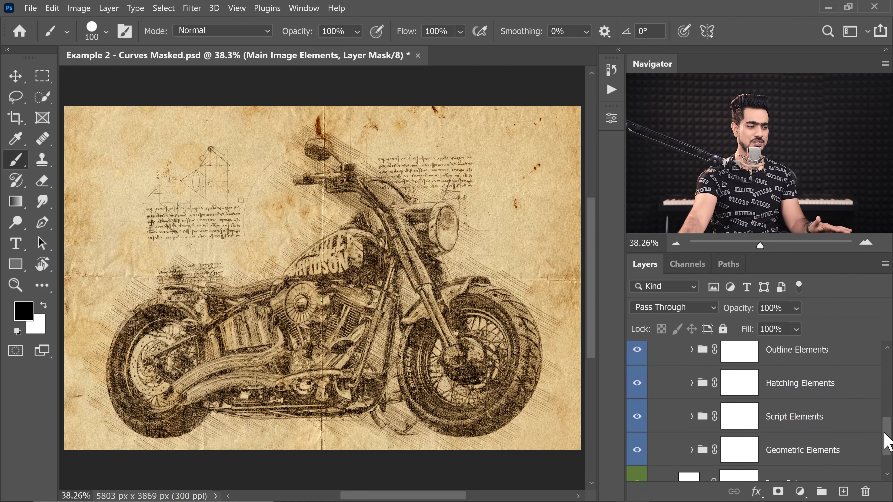
{"action": "left_click", "coordinate": [635, 451]}
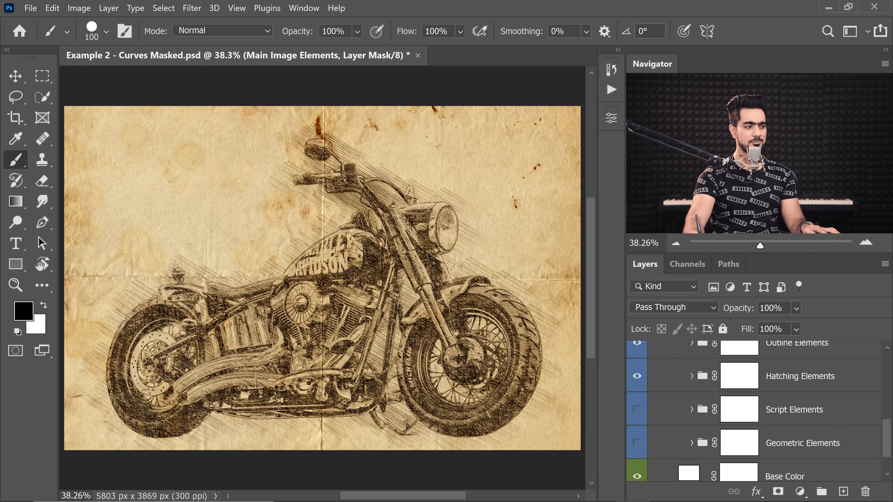
{"action": "left_click_drag", "start_coordinate": [334, 304], "coordinate": [380, 318]}
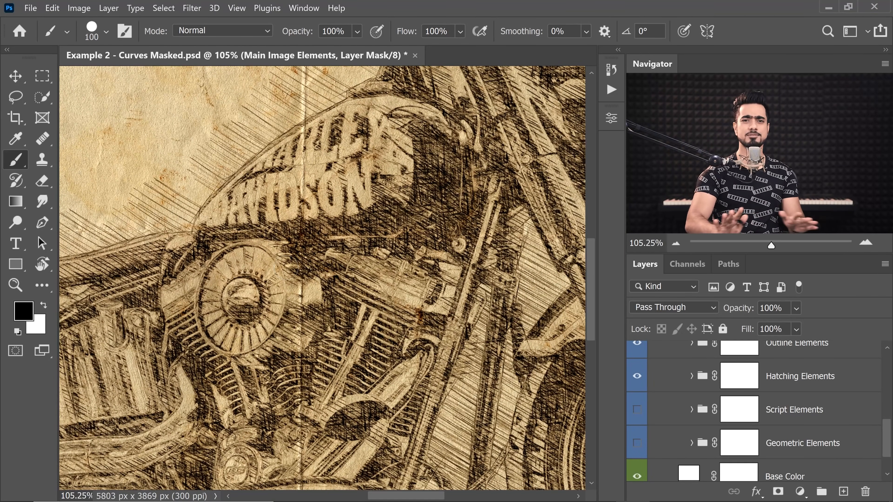
{"action": "key", "text": "ctrl+0"}
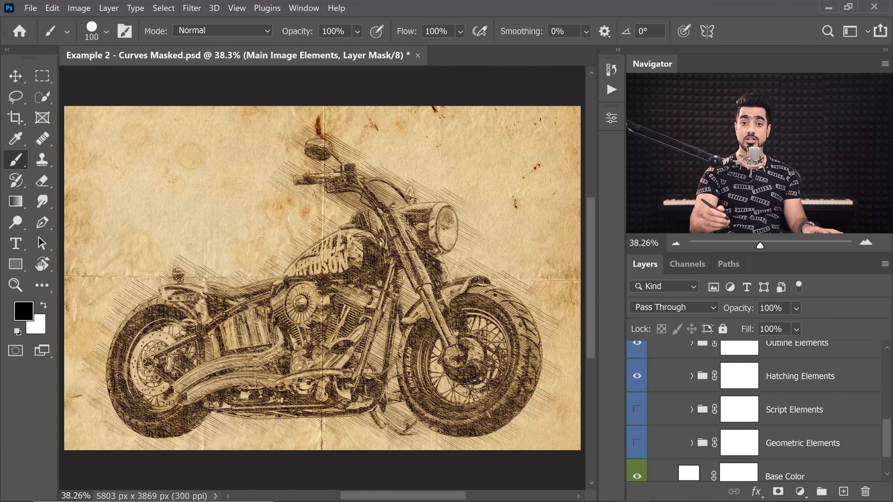
Duplicate the Background and subject layers together into a new document.
{"action": "left_click_drag", "start_coordinate": [885, 427], "coordinate": [888, 469]}
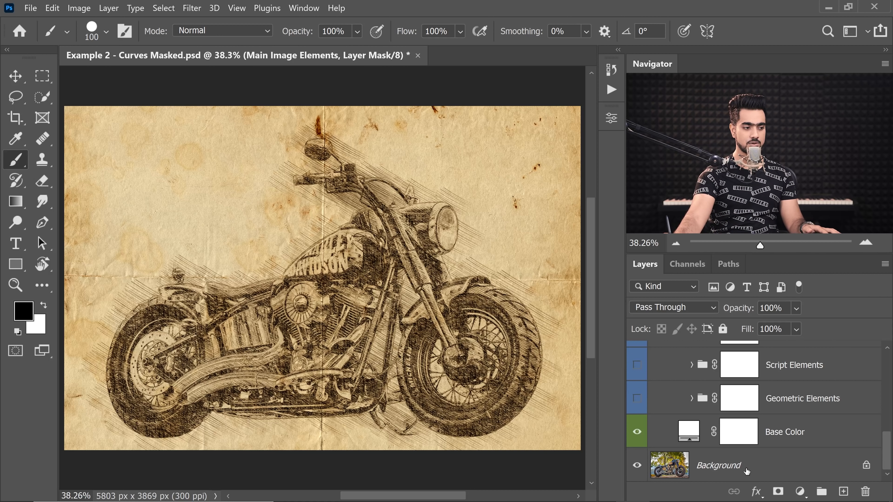
{"action": "left_click", "coordinate": [745, 479]}
{"action": "left_click_drag", "start_coordinate": [886, 447], "coordinate": [886, 365]}
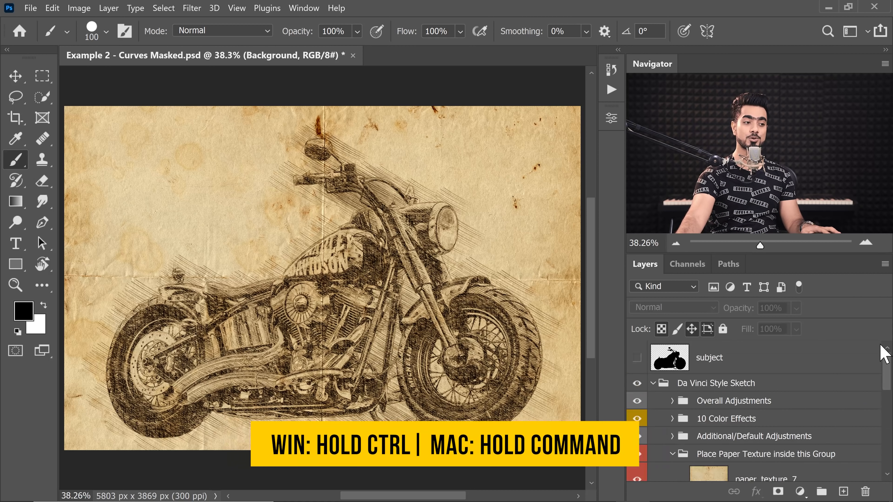
{"action": "left_click", "coordinate": [781, 362], "text": "ctrl"}
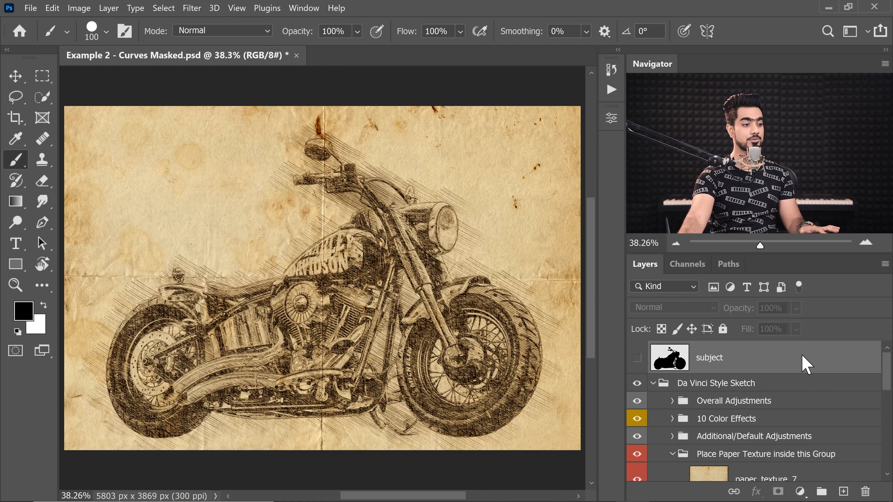
{"action": "right_click", "coordinate": [802, 359]}
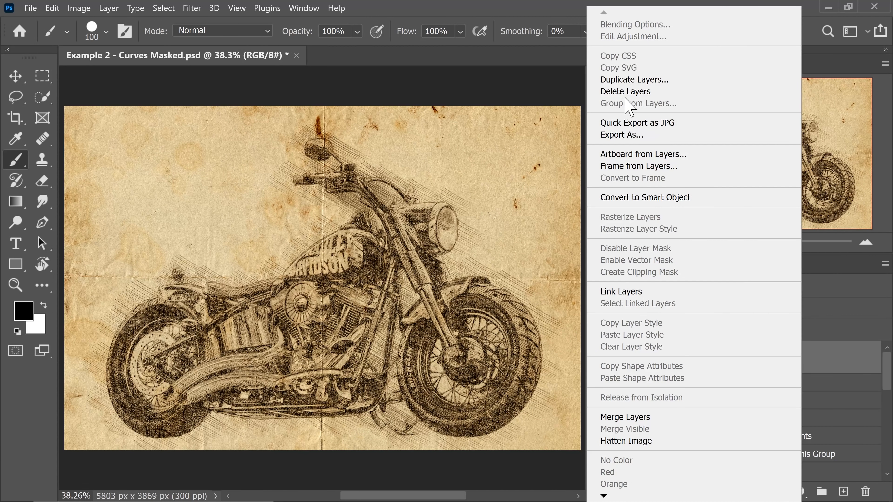
{"action": "left_click", "coordinate": [629, 82]}
{"action": "left_click", "coordinate": [460, 194]}
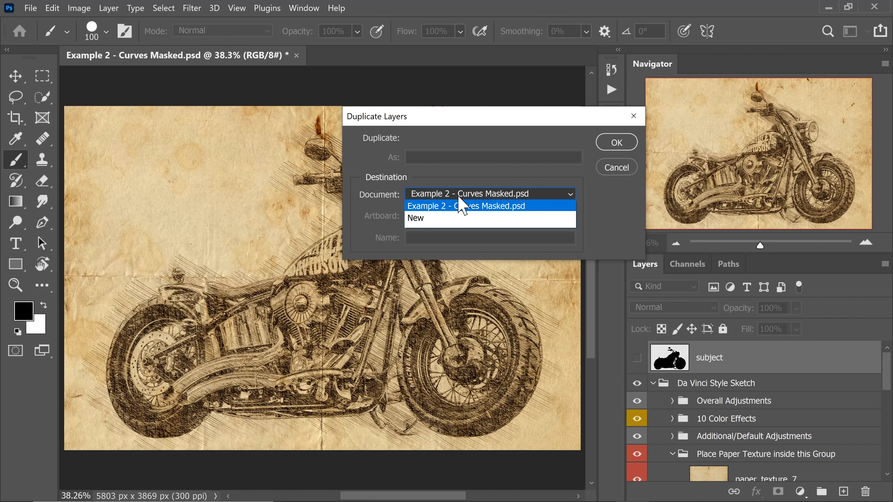
{"action": "left_click", "coordinate": [438, 220]}
{"action": "left_click", "coordinate": [616, 142]}
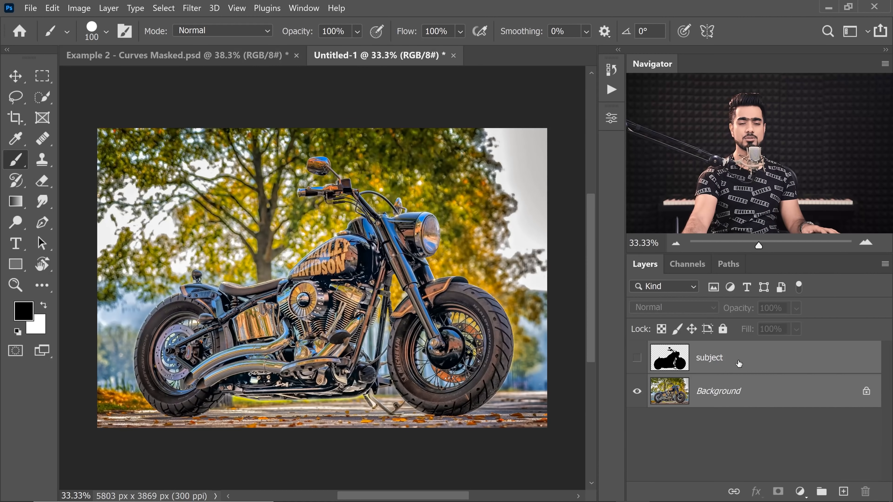
Select only the subject layer and resize the new image to 8000 pixels wide with Automatic resampling.
{"action": "left_click", "coordinate": [739, 364]}
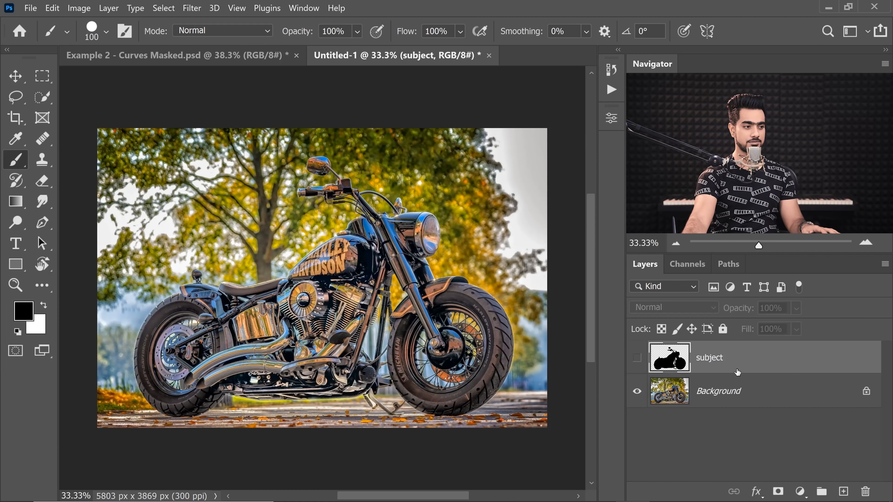
{"action": "left_click", "coordinate": [80, 8]}
{"action": "left_click", "coordinate": [92, 95]}
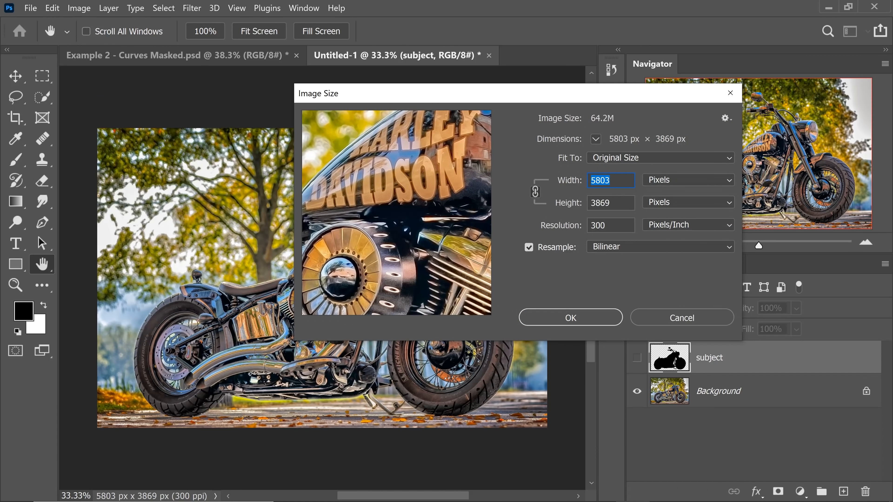
{"action": "type", "text": "8000"}
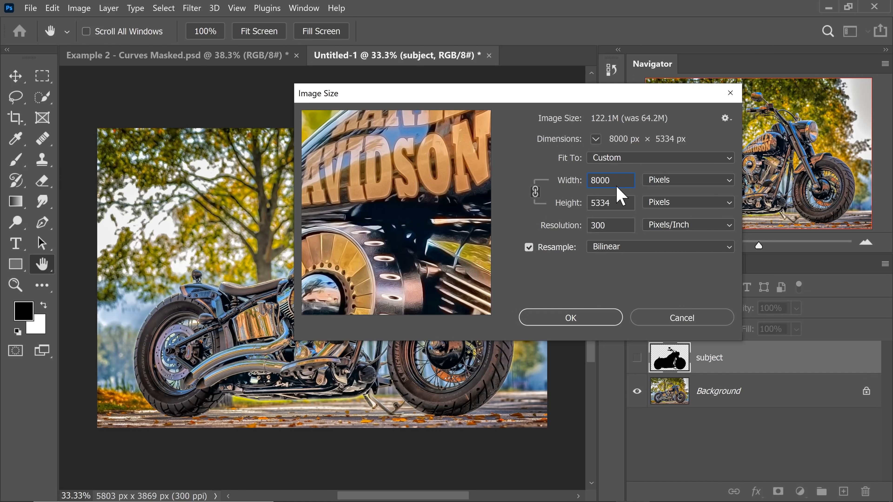
{"action": "left_click", "coordinate": [635, 247]}
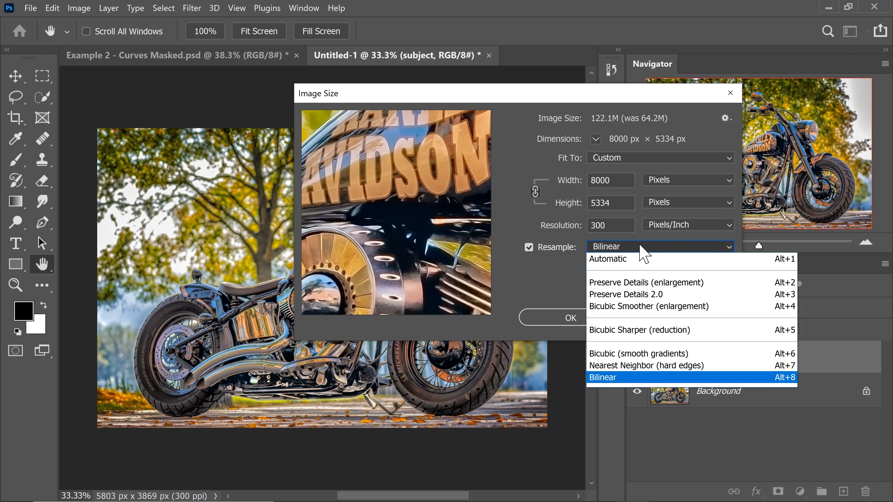
{"action": "left_click", "coordinate": [630, 260]}
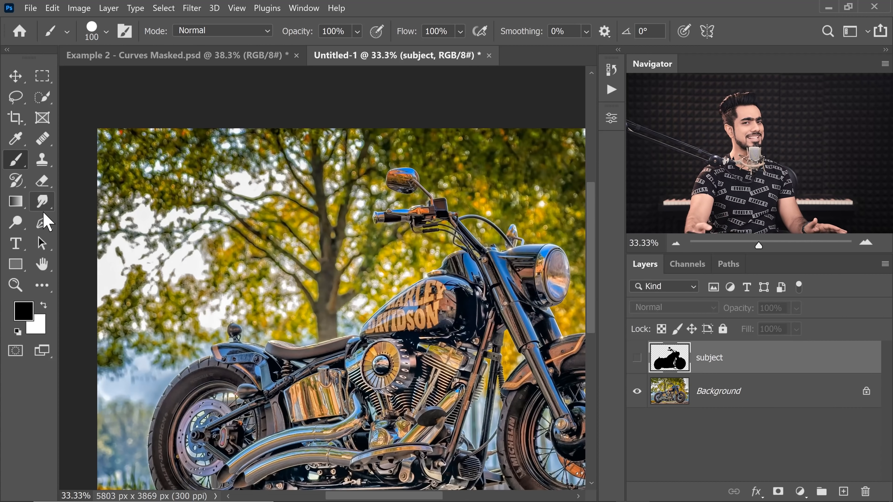
{"action": "key", "text": "ctrl+0"}
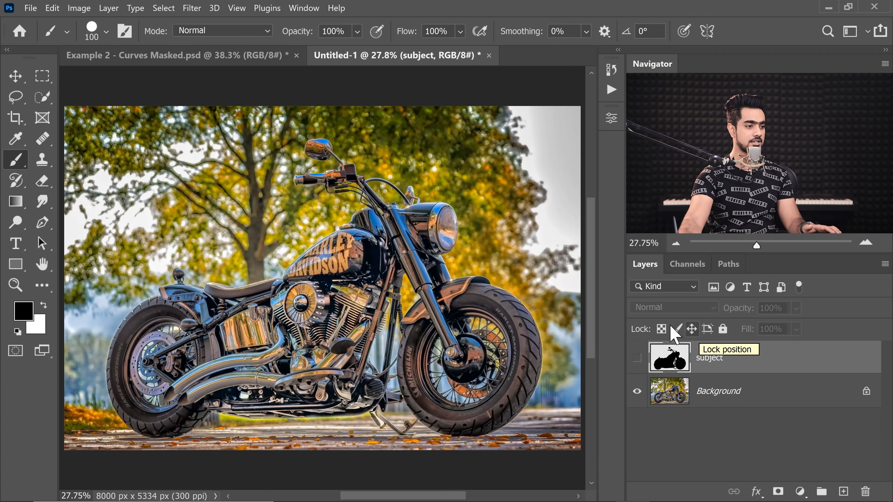
Make the subject layer visible and play the Da Vinci Sketch action on the enlarged image.
{"action": "left_click", "coordinate": [637, 359]}
{"action": "left_click", "coordinate": [611, 91]}
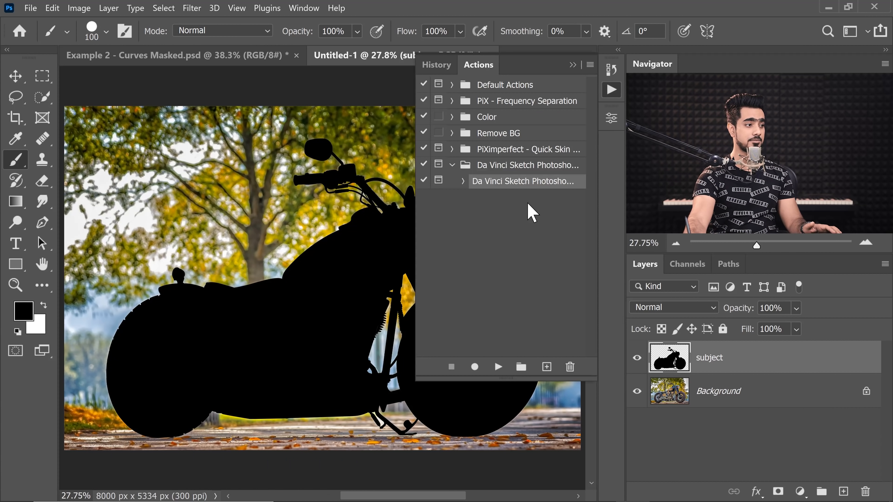
{"action": "left_click", "coordinate": [498, 367]}
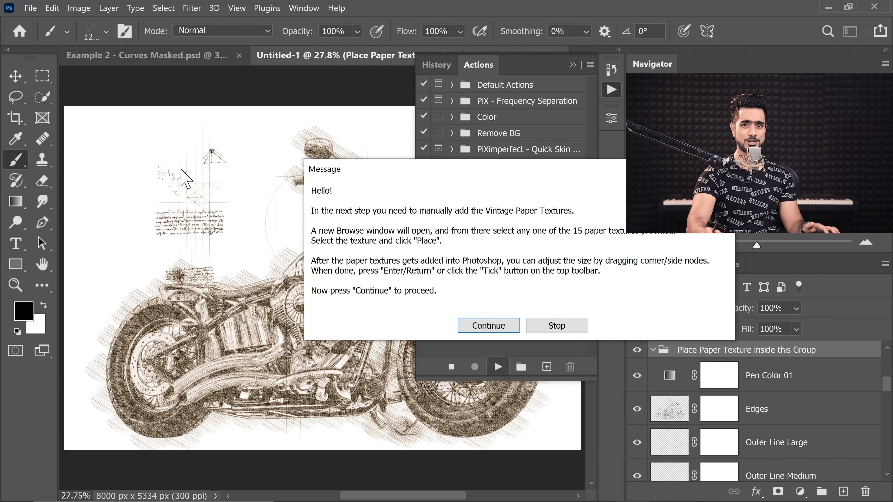
Place paper_texture_7.jpg as the sketch's paper texture, finish the action and fit the sketch in view.
{"action": "left_click", "coordinate": [493, 327]}
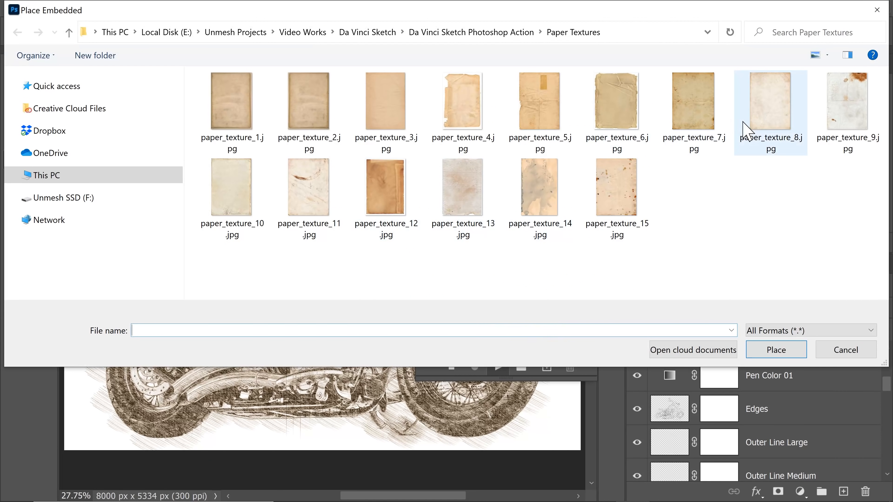
{"action": "left_click", "coordinate": [699, 113]}
{"action": "left_click", "coordinate": [773, 351]}
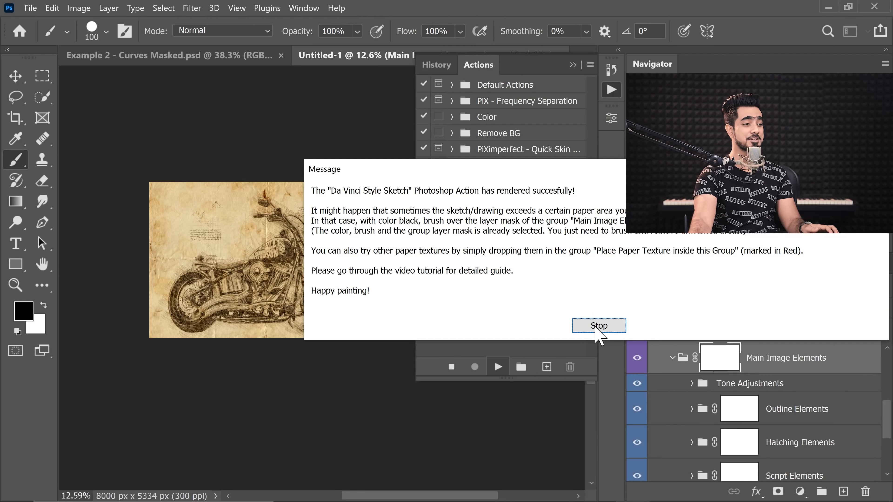
{"action": "left_click", "coordinate": [597, 327]}
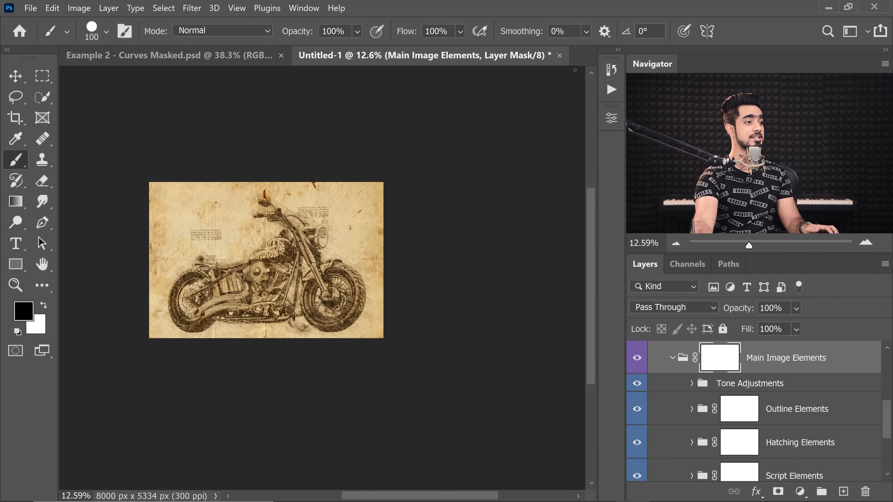
{"action": "key", "text": "ctrl+0"}
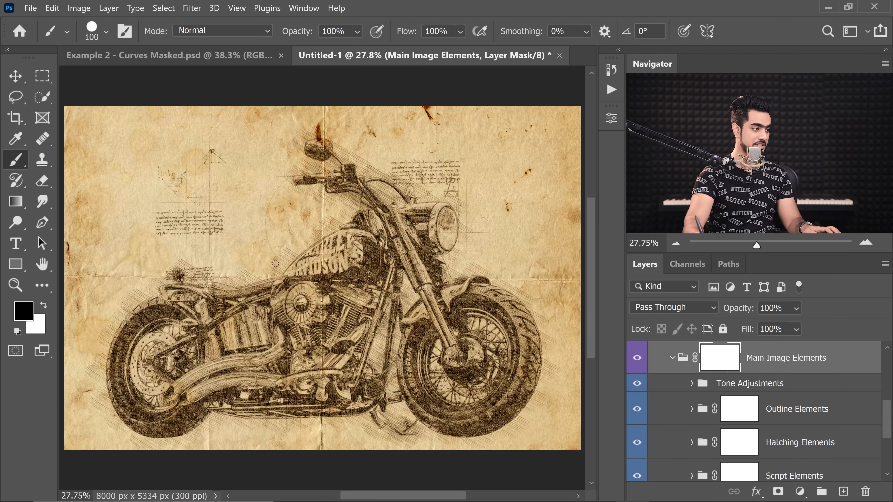
Compare the stroke detail of the 8000-pixel sketch with the original-size sketch around the engine, rear wheel and headlight.
{"action": "left_click_drag", "start_coordinate": [311, 317], "coordinate": [364, 250]}
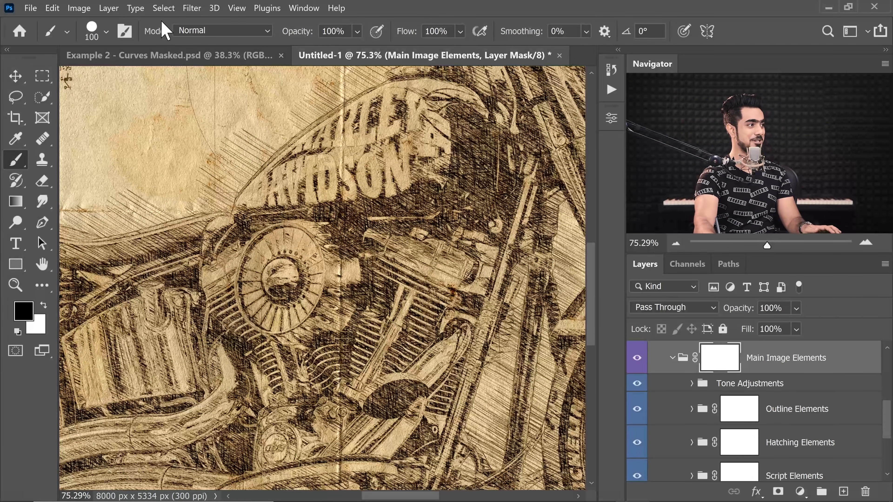
{"action": "left_click", "coordinate": [170, 55]}
{"action": "left_click_drag", "start_coordinate": [324, 310], "coordinate": [365, 235]}
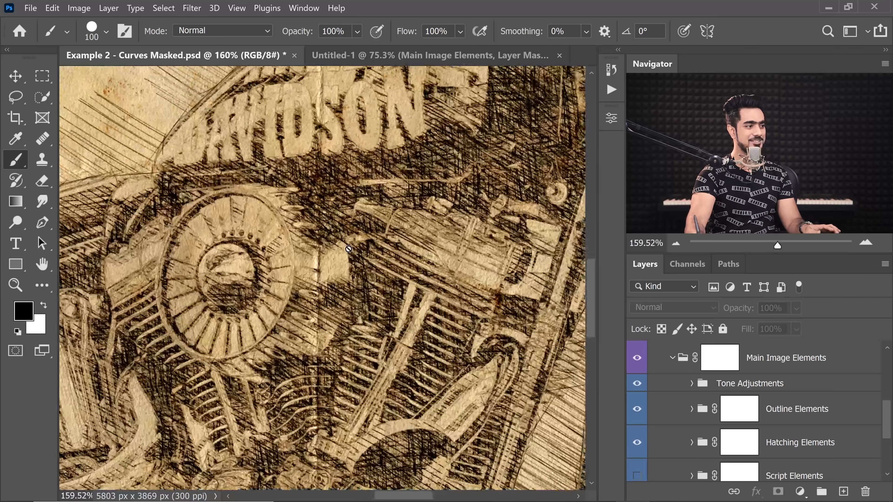
{"action": "left_click_drag", "start_coordinate": [298, 161], "coordinate": [350, 213]}
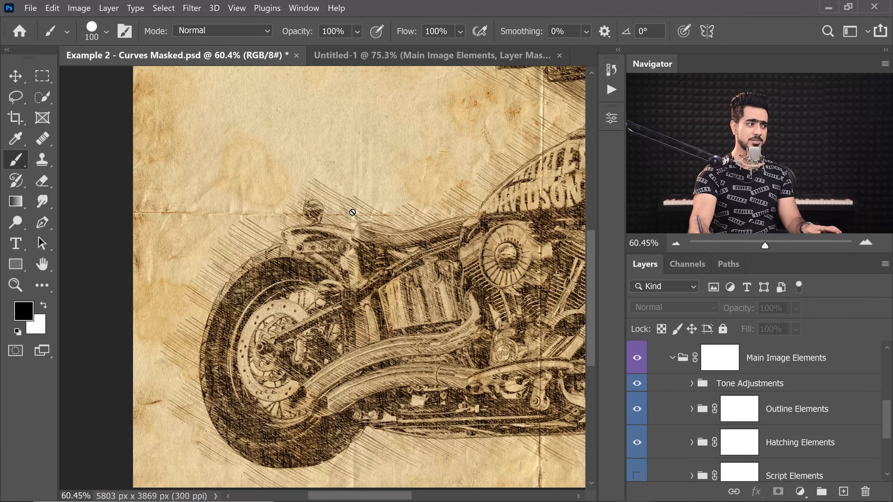
{"action": "left_click_drag", "start_coordinate": [479, 235], "coordinate": [146, 349]}
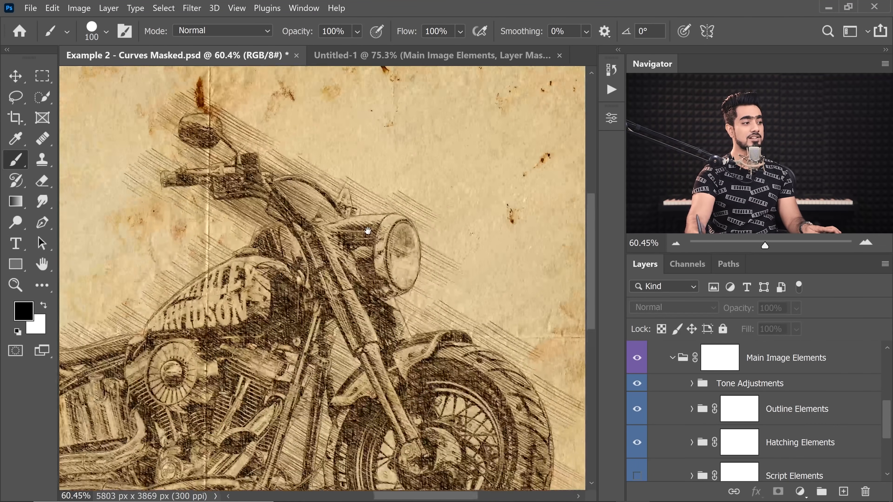
{"action": "left_click_drag", "start_coordinate": [298, 376], "coordinate": [377, 296]}
{"action": "left_click_drag", "start_coordinate": [427, 206], "coordinate": [455, 190]}
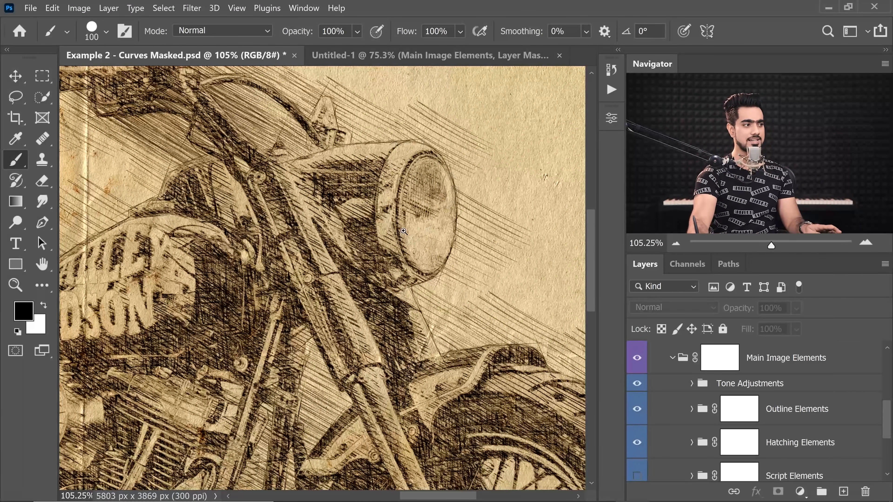
In the Untitled-1 document, add a new layer above the subject layer and stamp all visible layers into it.
{"action": "left_click_drag", "start_coordinate": [404, 231], "coordinate": [255, 197]}
{"action": "left_click_drag", "start_coordinate": [277, 316], "coordinate": [348, 253]}
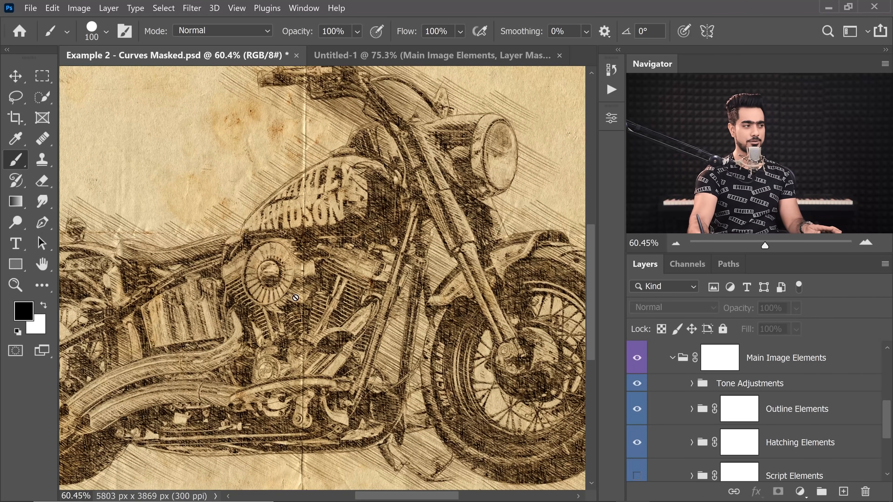
{"action": "scroll", "coordinate": [279, 200], "scroll_direction": "down", "scroll_amount": 3}
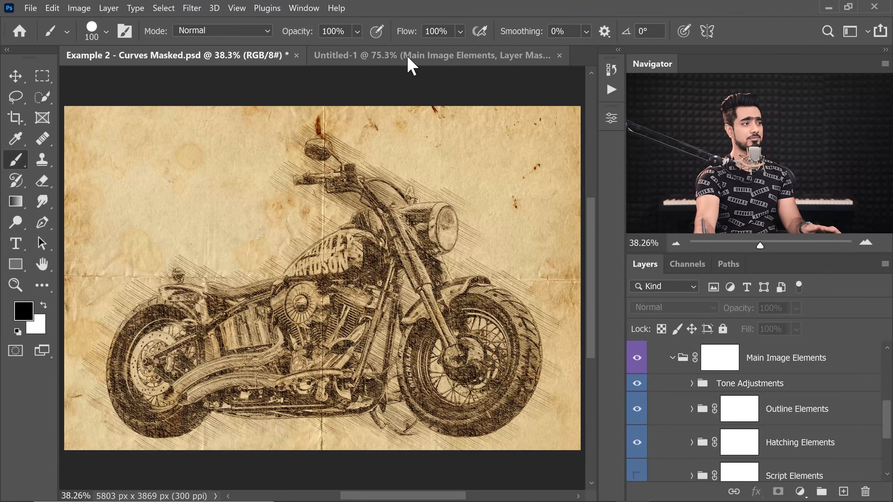
{"action": "left_click", "coordinate": [413, 56]}
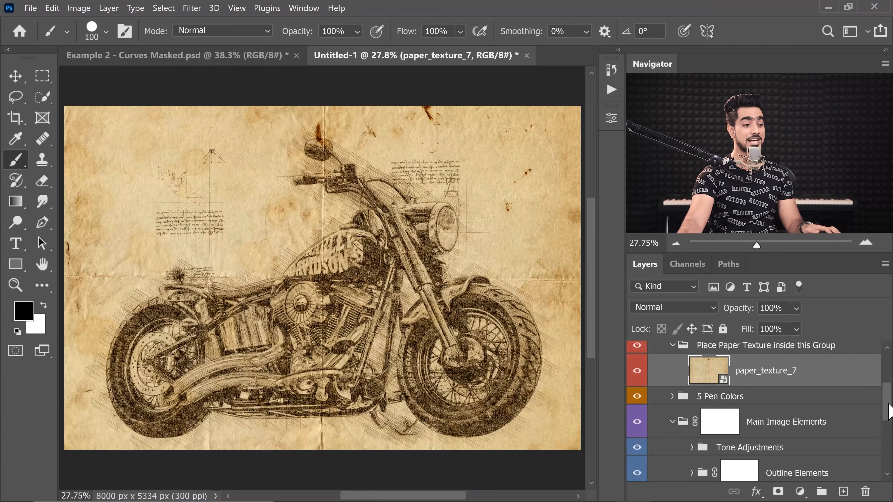
{"action": "scroll", "coordinate": [818, 375], "scroll_direction": "up", "scroll_amount": 4}
{"action": "left_click", "coordinate": [818, 374]}
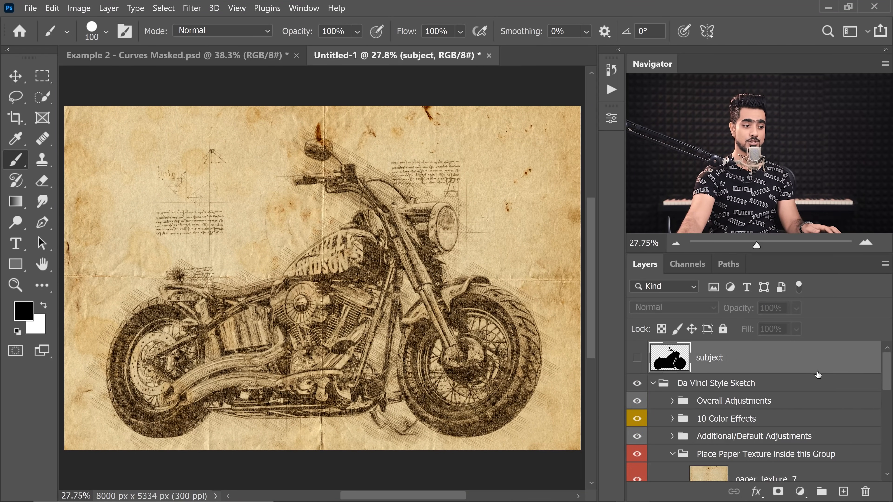
{"action": "left_click", "coordinate": [843, 491]}
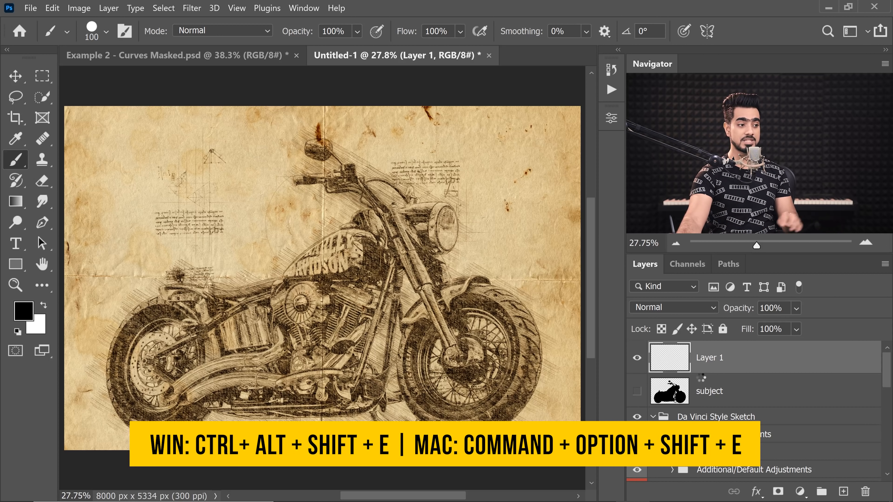
{"action": "left_click", "coordinate": [638, 388]}
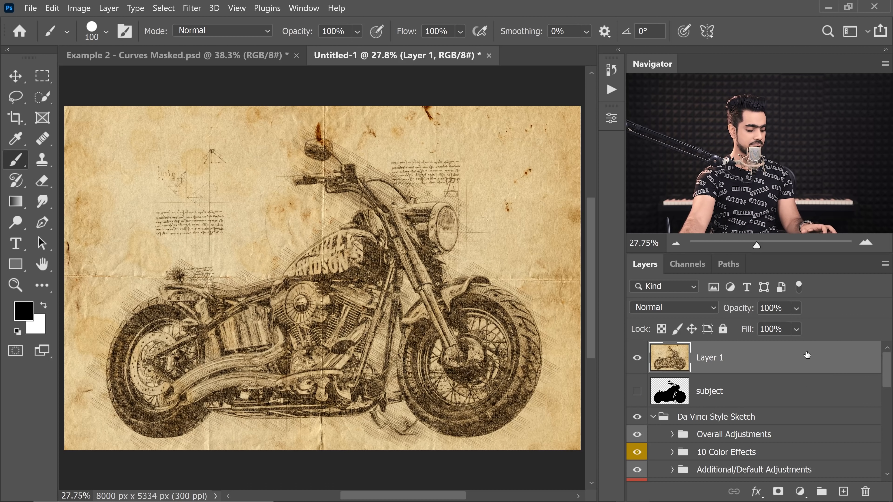
Paste the merged 8000-pixel sketch as a new layer above the subject layer in Example 2 - Curves Masked.psd.
{"action": "left_click", "coordinate": [251, 59]}
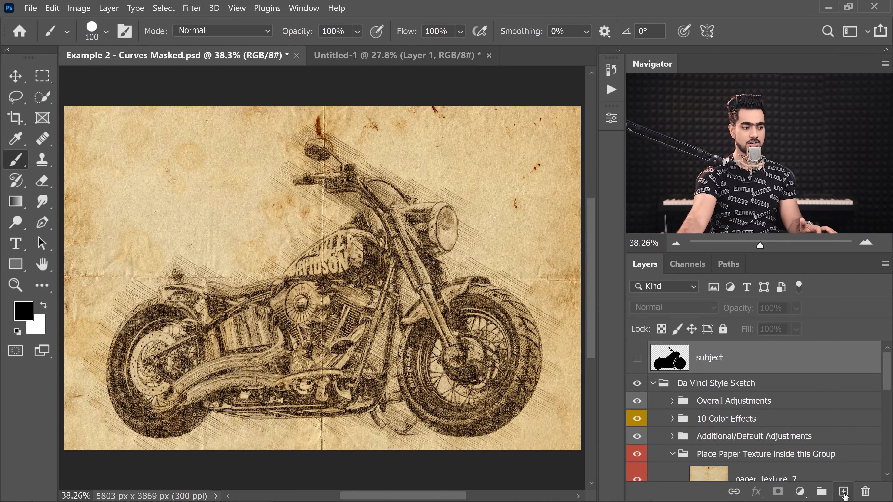
{"action": "key", "text": "ctrl+v"}
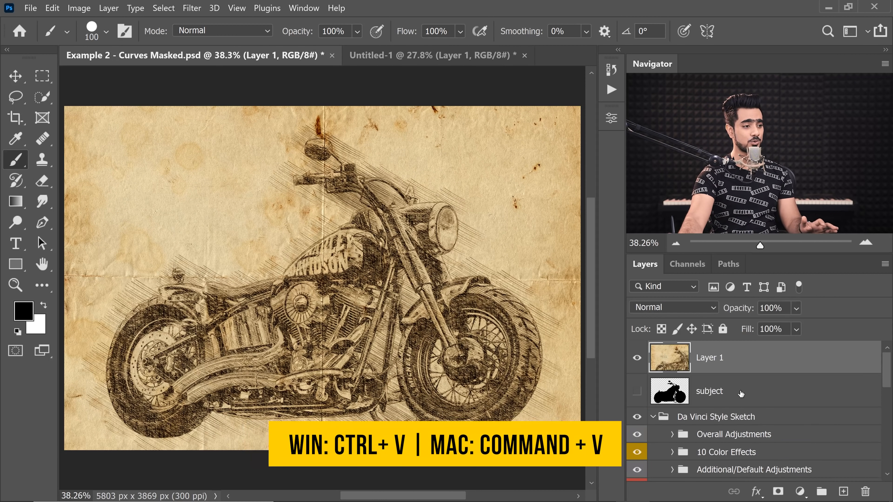
{"action": "scroll", "coordinate": [425, 256], "scroll_direction": "down", "scroll_amount": 5}
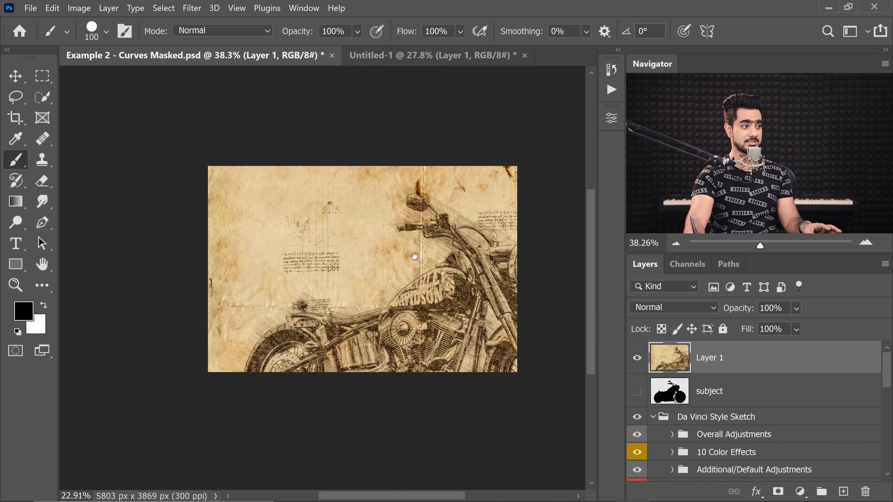
{"action": "left_click_drag", "start_coordinate": [415, 254], "coordinate": [359, 245]}
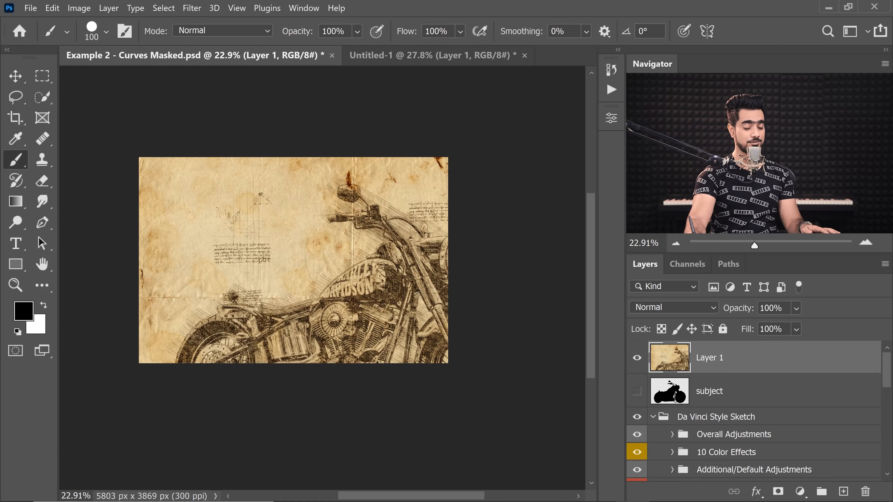
Scale the pasted sketch layer proportionally to 5803 px wide and move it over the canvas.
{"action": "key", "text": "ctrl+t"}
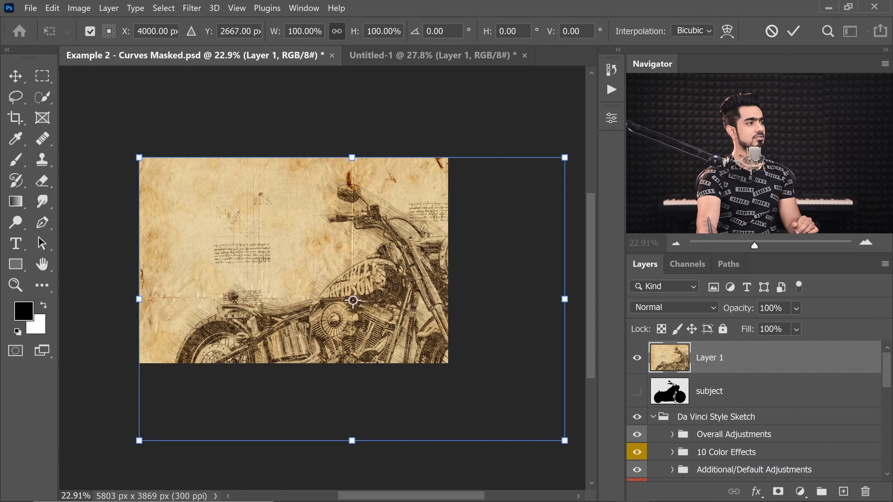
{"action": "left_click", "coordinate": [309, 31]}
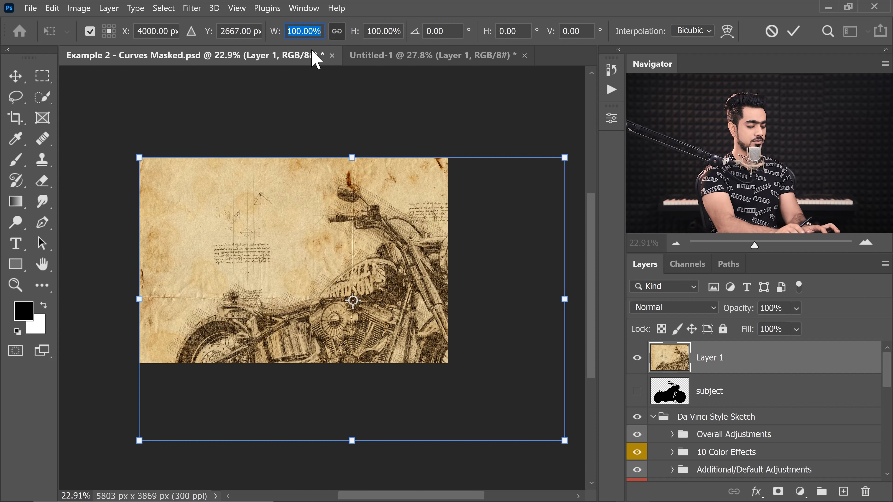
{"action": "type", "text": "5803"}
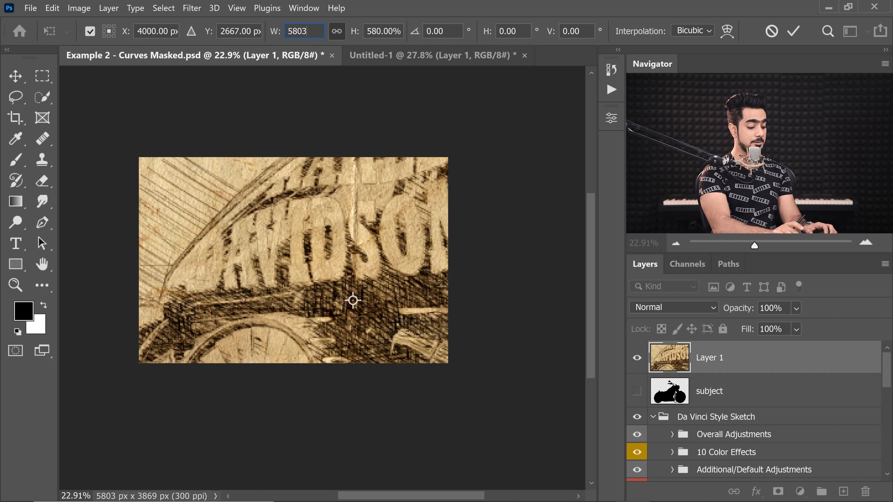
{"action": "type", "text": "px"}
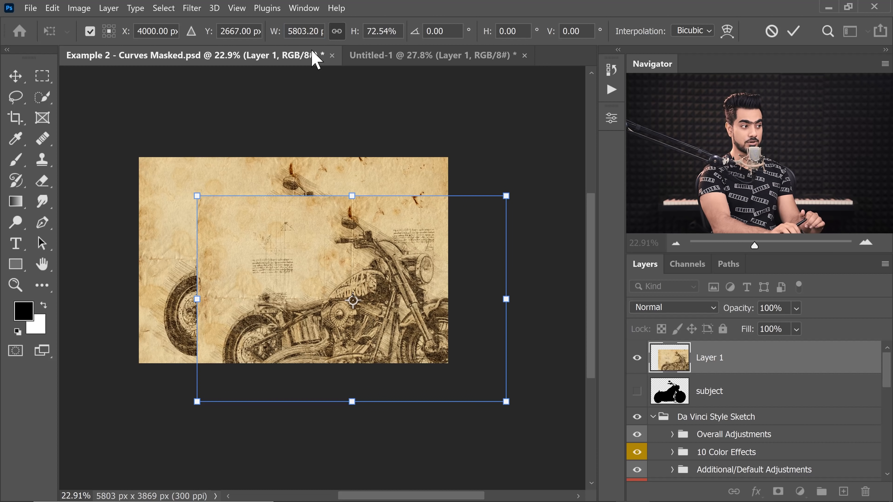
{"action": "left_click_drag", "start_coordinate": [384, 260], "coordinate": [327, 218]}
{"action": "key", "text": "Return"}
Select the whole canvas and align the pasted sketch to its horizontal and vertical centers.
{"action": "left_click", "coordinate": [16, 76]}
{"action": "key", "text": "ctrl+a"}
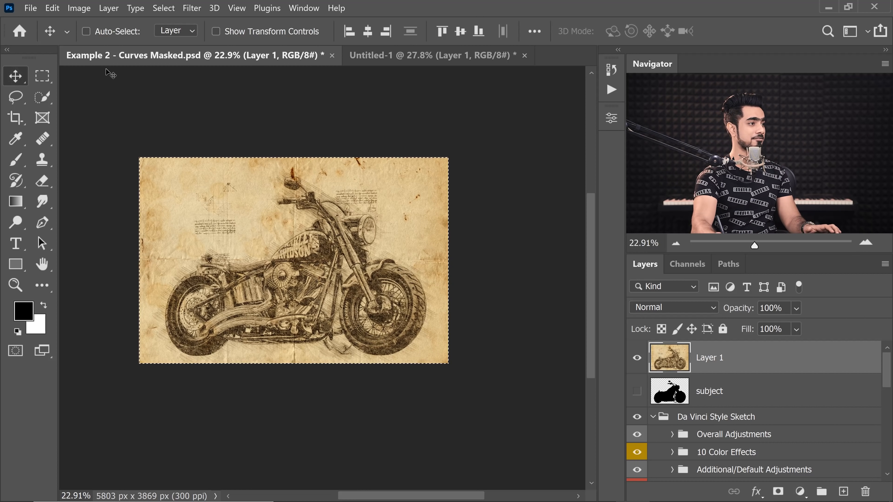
{"action": "left_click", "coordinate": [374, 33]}
{"action": "left_click", "coordinate": [461, 33]}
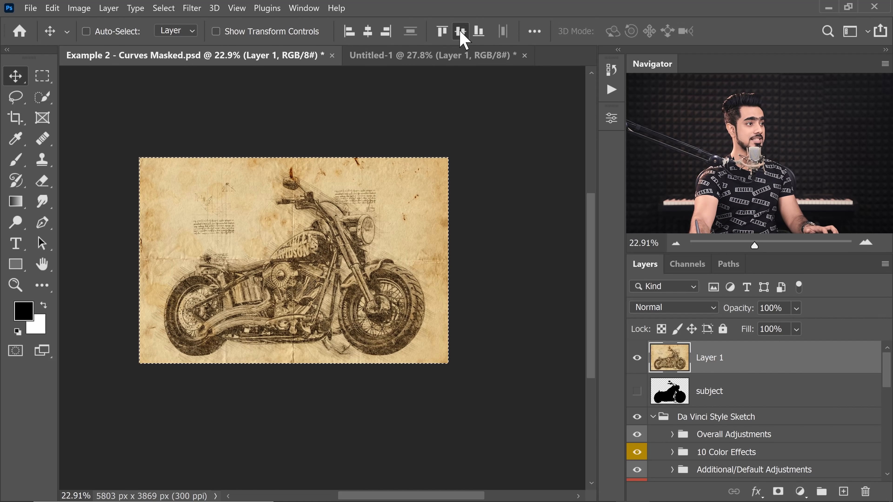
Add a black mask to the pasted sketch layer and paint white over the engine with a 600 px Soft Round brush.
{"action": "scroll", "coordinate": [322, 284], "scroll_direction": "up", "scroll_amount": 5}
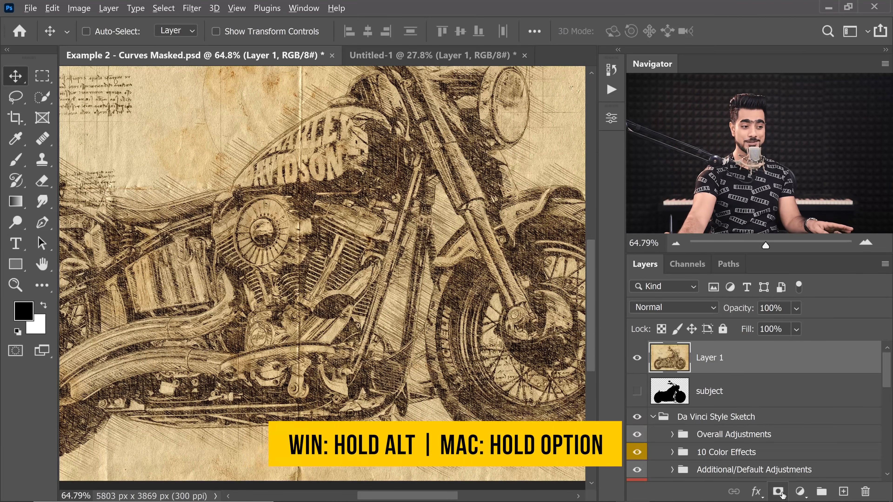
{"action": "left_click", "coordinate": [778, 491], "text": "alt"}
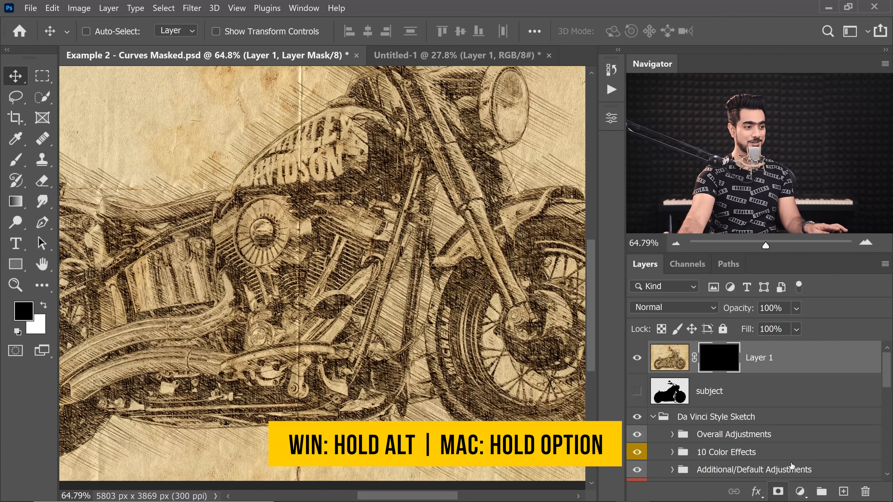
{"action": "left_click", "coordinate": [16, 161]}
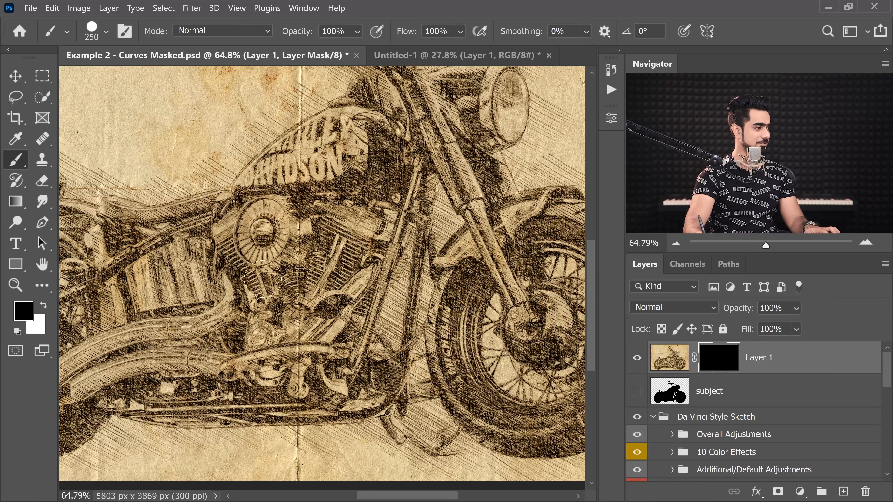
{"action": "key", "text": "x"}
{"action": "mouse_move", "coordinate": [270, 279]}
{"action": "left_mouse_down"}
{"action": "mouse_move", "coordinate": [302, 274]}
{"action": "mouse_move", "coordinate": [266, 230]}
{"action": "left_mouse_up"}
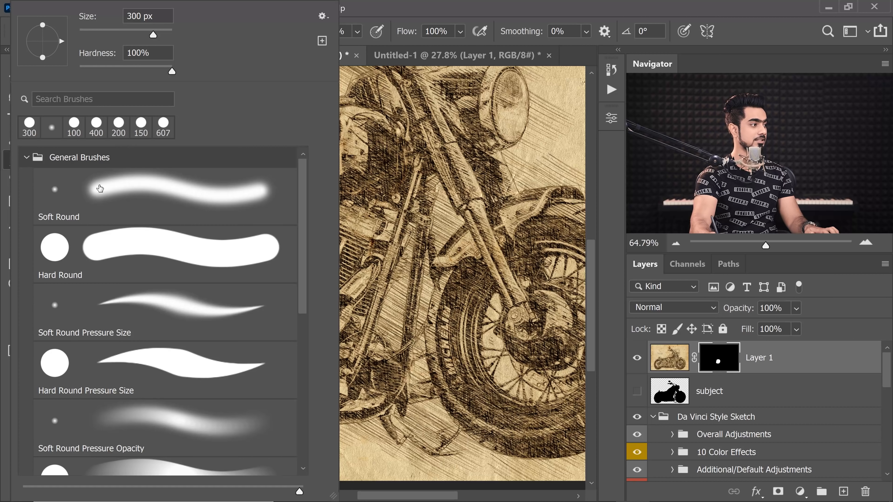
{"action": "left_click", "coordinate": [161, 190]}
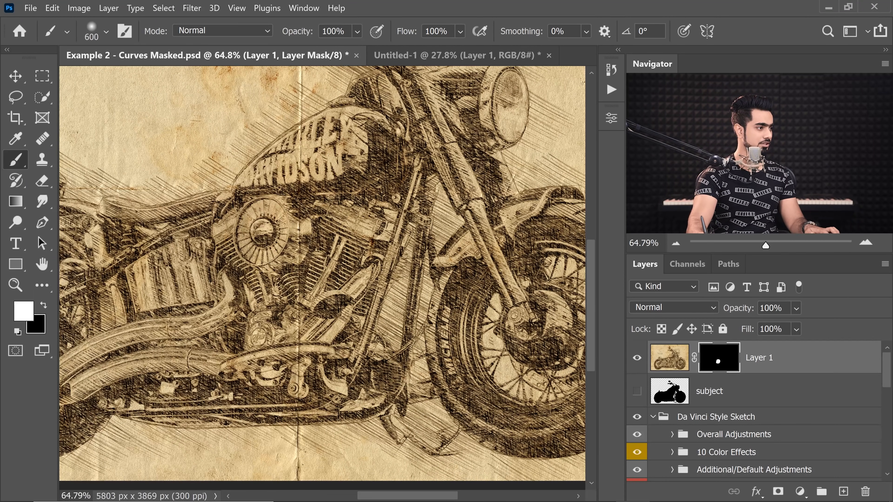
{"action": "mouse_move", "coordinate": [273, 230]}
{"action": "left_mouse_down"}
{"action": "mouse_move", "coordinate": [313, 240]}
{"action": "mouse_move", "coordinate": [351, 219]}
{"action": "mouse_move", "coordinate": [397, 211]}
{"action": "mouse_move", "coordinate": [260, 349]}
{"action": "mouse_move", "coordinate": [202, 261]}
{"action": "mouse_move", "coordinate": [179, 273]}
{"action": "left_mouse_up"}
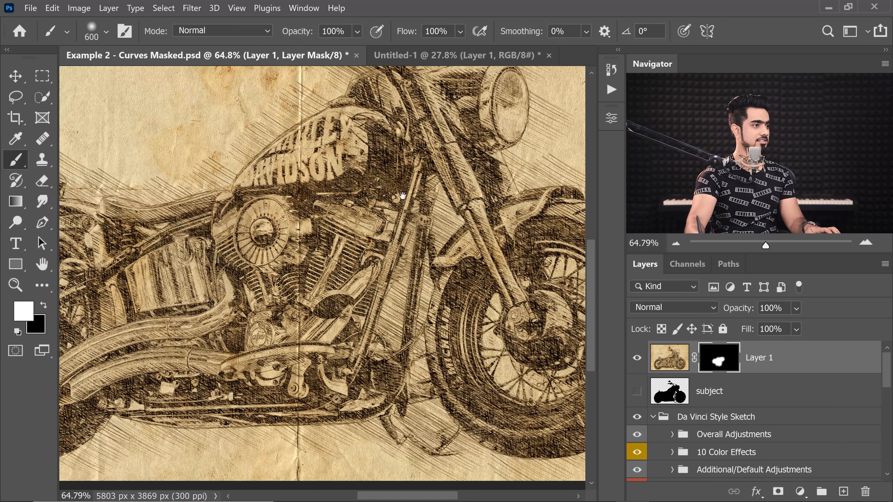
{"action": "mouse_move", "coordinate": [499, 106]}
{"action": "left_mouse_down"}
{"action": "mouse_move", "coordinate": [389, 213]}
{"action": "mouse_move", "coordinate": [444, 211]}
{"action": "left_mouse_up"}
{"action": "key", "text": "bracketleft"}
{"action": "key", "text": "bracketleft"}
{"action": "key", "text": "bracketleft"}
{"action": "key", "text": "bracketleft"}
{"action": "left_click_drag", "start_coordinate": [383, 197], "coordinate": [365, 217]}
{"action": "key", "text": "ctrl+z"}
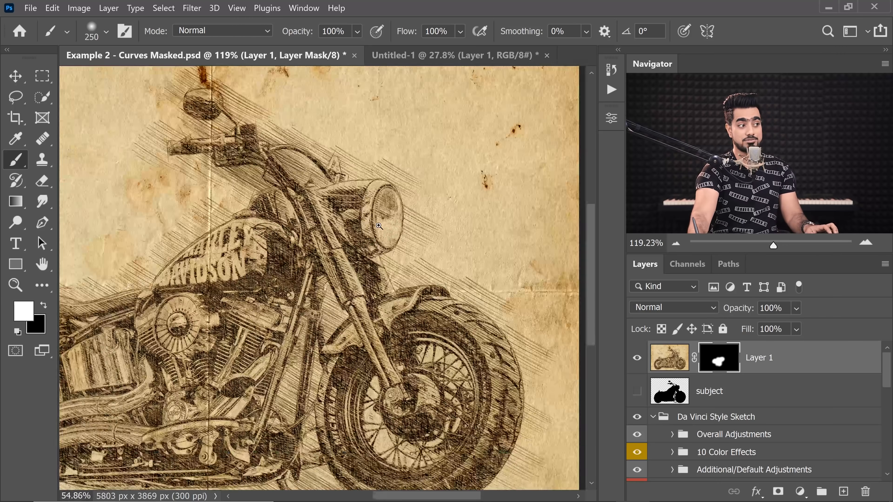
Enlarge the soft brush and paint white on the mask around the fuel tank, engine and exhaust to reveal the detailed sketch.
{"action": "left_click_drag", "start_coordinate": [283, 287], "coordinate": [342, 204]}
{"action": "left_click_drag", "start_coordinate": [248, 263], "coordinate": [263, 263]}
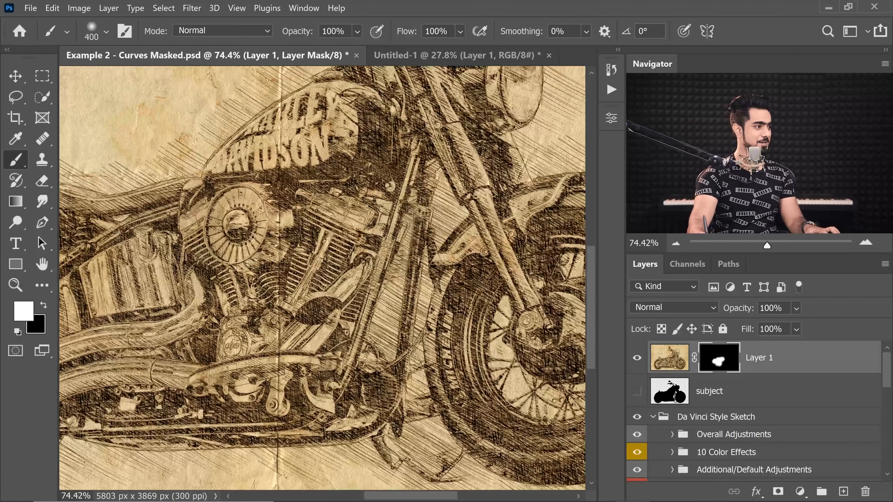
{"action": "key", "text": "bracketright"}
{"action": "key", "text": "bracketright"}
{"action": "key", "text": "bracketright"}
{"action": "key", "text": "bracketright"}
{"action": "left_click", "coordinate": [280, 158]}
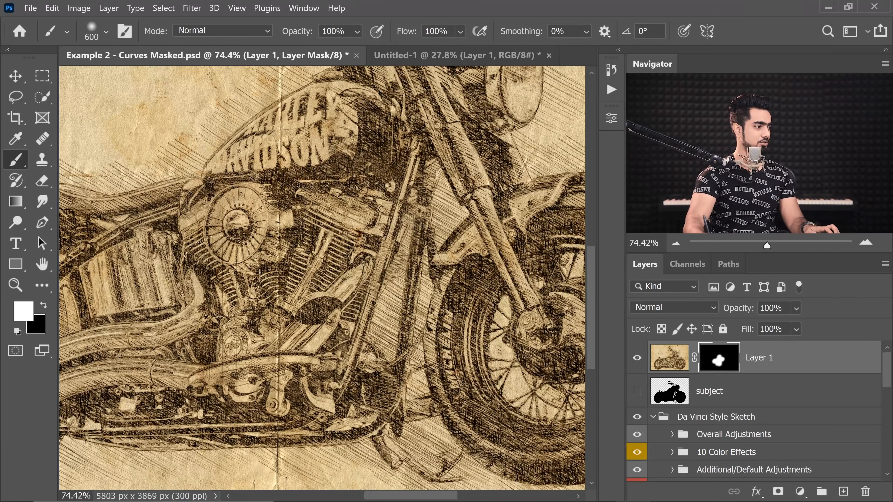
{"action": "left_click_drag", "start_coordinate": [337, 260], "coordinate": [476, 232]}
{"action": "mouse_move", "coordinate": [231, 303]}
{"action": "left_mouse_down"}
{"action": "mouse_move", "coordinate": [251, 297]}
{"action": "mouse_move", "coordinate": [145, 338]}
{"action": "mouse_move", "coordinate": [204, 353]}
{"action": "mouse_move", "coordinate": [284, 339]}
{"action": "mouse_move", "coordinate": [338, 348]}
{"action": "left_mouse_up"}
Reduce the soft brush to 300 px and paint white on the mask over the front wheel's hub area.
{"action": "left_click_drag", "start_coordinate": [395, 276], "coordinate": [361, 276]}
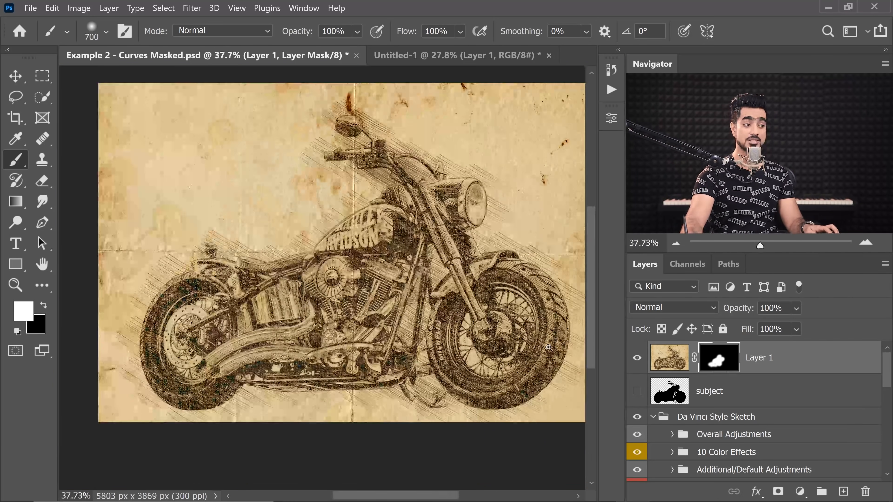
{"action": "left_click_drag", "start_coordinate": [520, 340], "coordinate": [570, 341]}
{"action": "key", "text": "bracketleft"}
{"action": "key", "text": "bracketleft"}
{"action": "key", "text": "bracketleft"}
{"action": "mouse_move", "coordinate": [436, 305]}
{"action": "left_mouse_down"}
{"action": "mouse_move", "coordinate": [415, 316]}
{"action": "mouse_move", "coordinate": [428, 355]}
{"action": "mouse_move", "coordinate": [473, 367]}
{"action": "mouse_move", "coordinate": [497, 357]}
{"action": "mouse_move", "coordinate": [503, 313]}
{"action": "mouse_move", "coordinate": [512, 320]}
{"action": "mouse_move", "coordinate": [533, 309]}
{"action": "mouse_move", "coordinate": [446, 372]}
{"action": "left_mouse_up"}
Reveal the detailed sketch around the rear wheel and exhaust with a 175 px white soft brush and fit the image in view.
{"action": "mouse_move", "coordinate": [309, 356]}
{"action": "left_mouse_down"}
{"action": "mouse_move", "coordinate": [280, 356]}
{"action": "mouse_move", "coordinate": [539, 330]}
{"action": "left_mouse_up"}
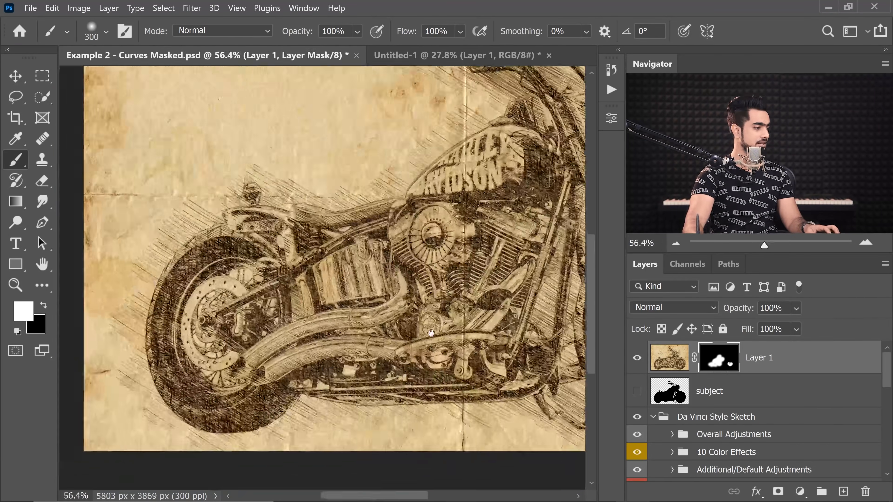
{"action": "left_click_drag", "start_coordinate": [225, 340], "coordinate": [267, 340]}
{"action": "key", "text": "bracketleft"}
{"action": "key", "text": "bracketleft"}
{"action": "key", "text": "bracketleft"}
{"action": "mouse_move", "coordinate": [164, 272]}
{"action": "left_mouse_down"}
{"action": "mouse_move", "coordinate": [142, 363]}
{"action": "mouse_move", "coordinate": [153, 391]}
{"action": "mouse_move", "coordinate": [179, 405]}
{"action": "mouse_move", "coordinate": [244, 398]}
{"action": "mouse_move", "coordinate": [215, 375]}
{"action": "mouse_move", "coordinate": [189, 370]}
{"action": "mouse_move", "coordinate": [273, 405]}
{"action": "mouse_move", "coordinate": [267, 439]}
{"action": "mouse_move", "coordinate": [274, 430]}
{"action": "mouse_move", "coordinate": [348, 442]}
{"action": "mouse_move", "coordinate": [311, 439]}
{"action": "mouse_move", "coordinate": [324, 448]}
{"action": "mouse_move", "coordinate": [362, 446]}
{"action": "left_mouse_up"}
{"action": "key", "text": "ctrl+0"}
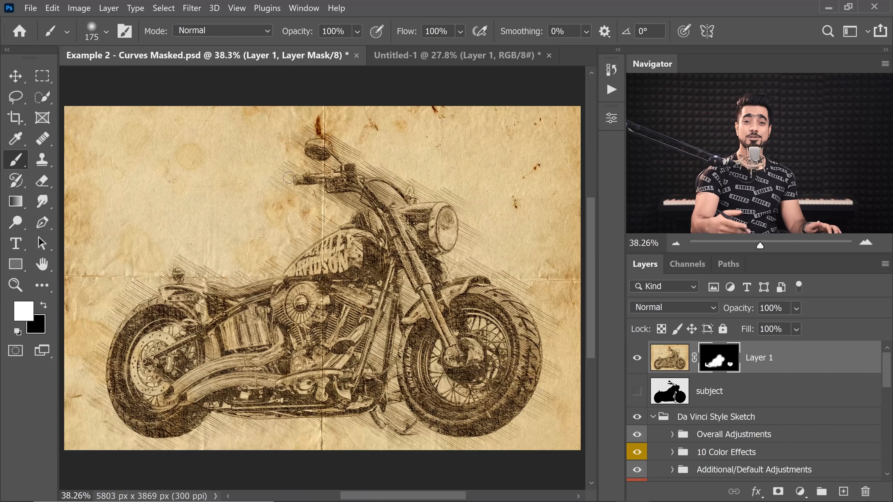
Compare the full 8000-pixel sketch in Untitled-1 with the masked blend in Example 2 - Curves Masked.psd.
{"action": "left_click", "coordinate": [440, 57]}
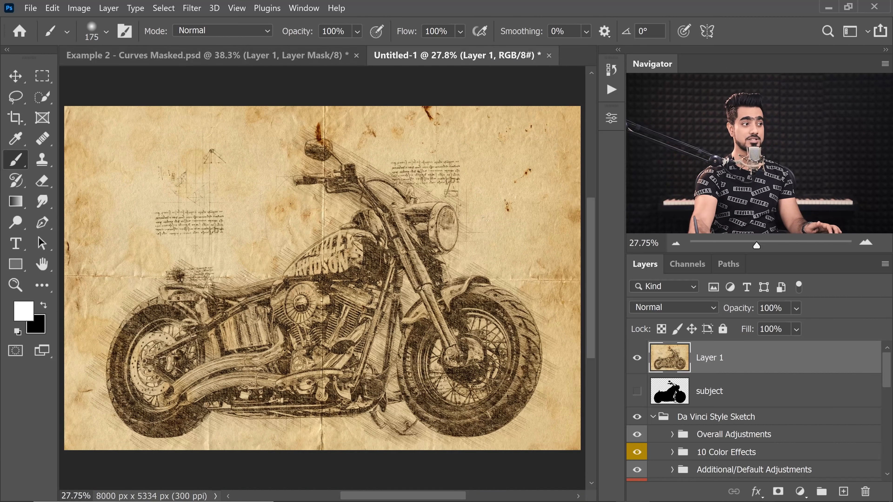
{"action": "key", "text": "x"}
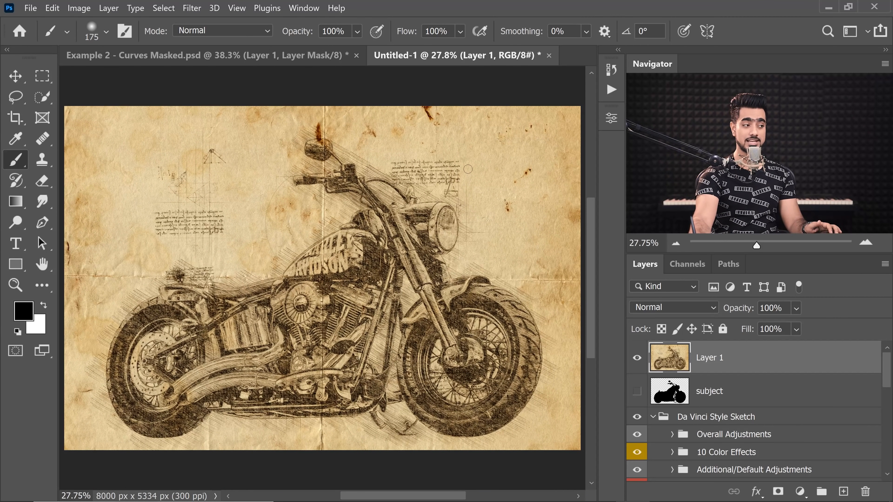
{"action": "left_click", "coordinate": [222, 53]}
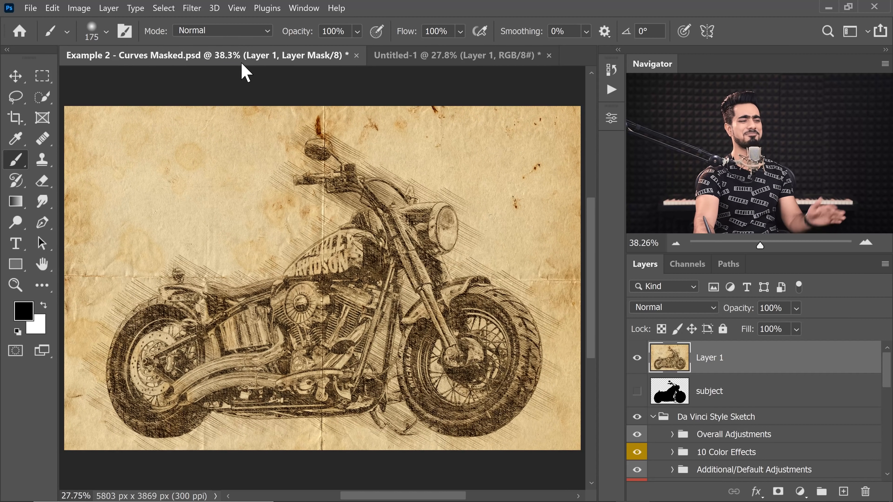
{"action": "key", "text": "x"}
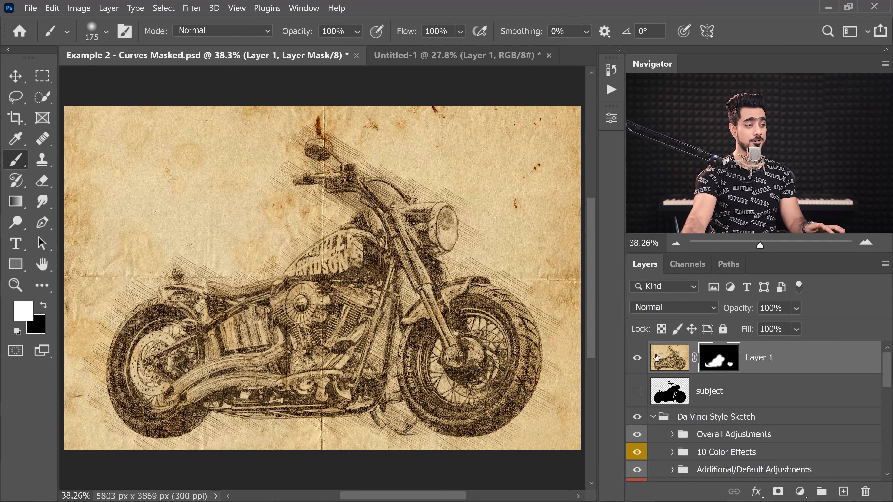